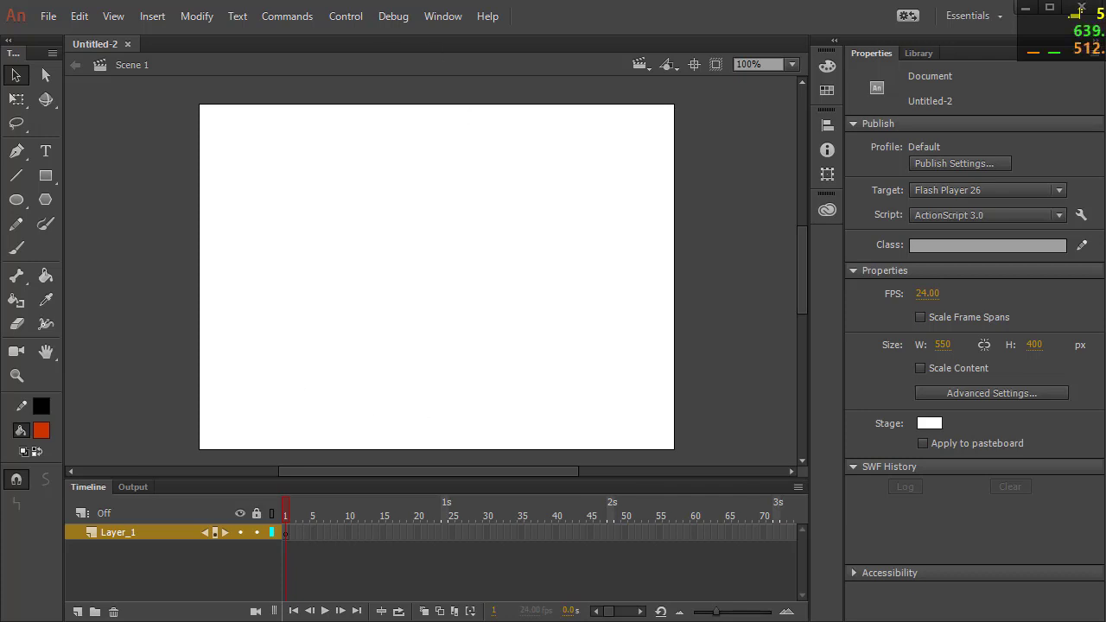
Step: Check the fish pictures in the images folder and set the stage size to 800 by 600 px
{"action": "left_click_drag", "start_coordinate": [0, 0], "coordinate": [499, 8]}
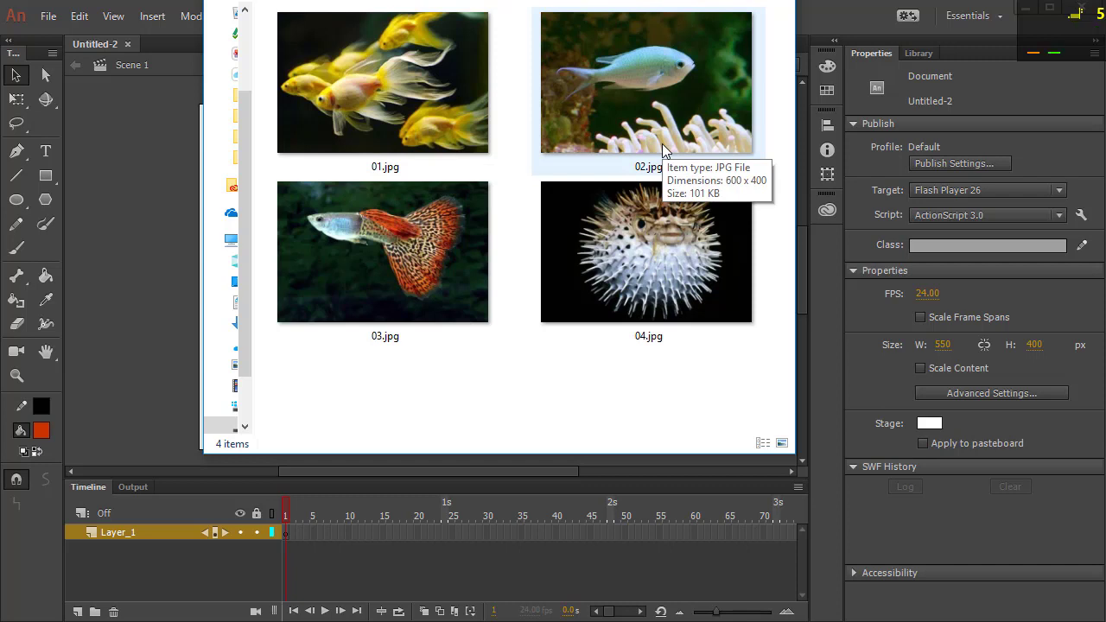
{"action": "left_click", "coordinate": [146, 161]}
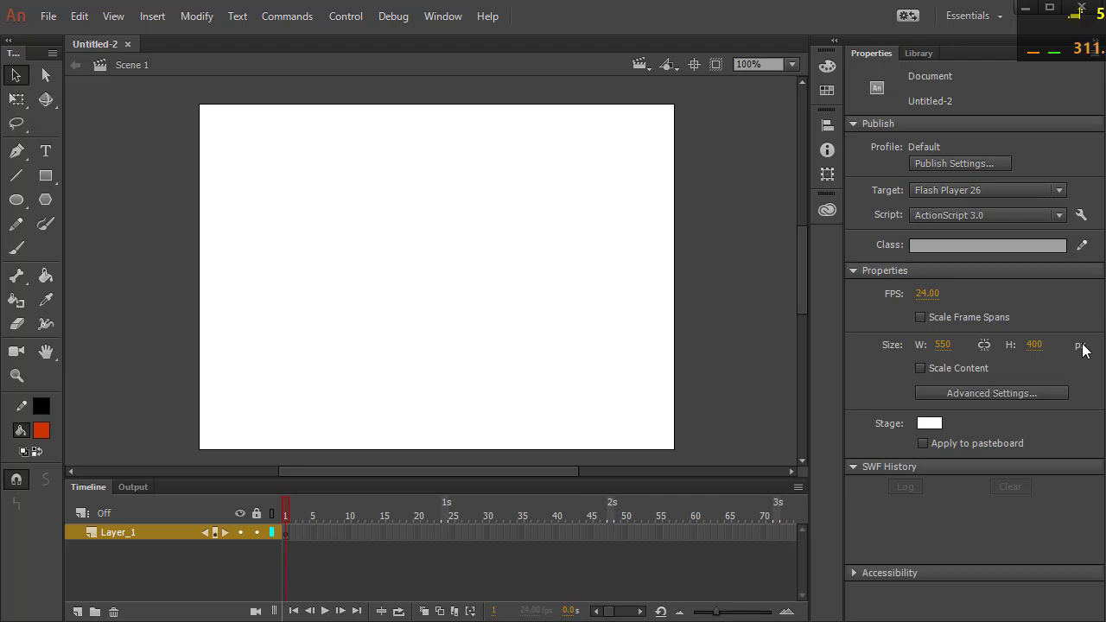
{"action": "left_click", "coordinate": [943, 344]}
{"action": "key", "text": "Return"}
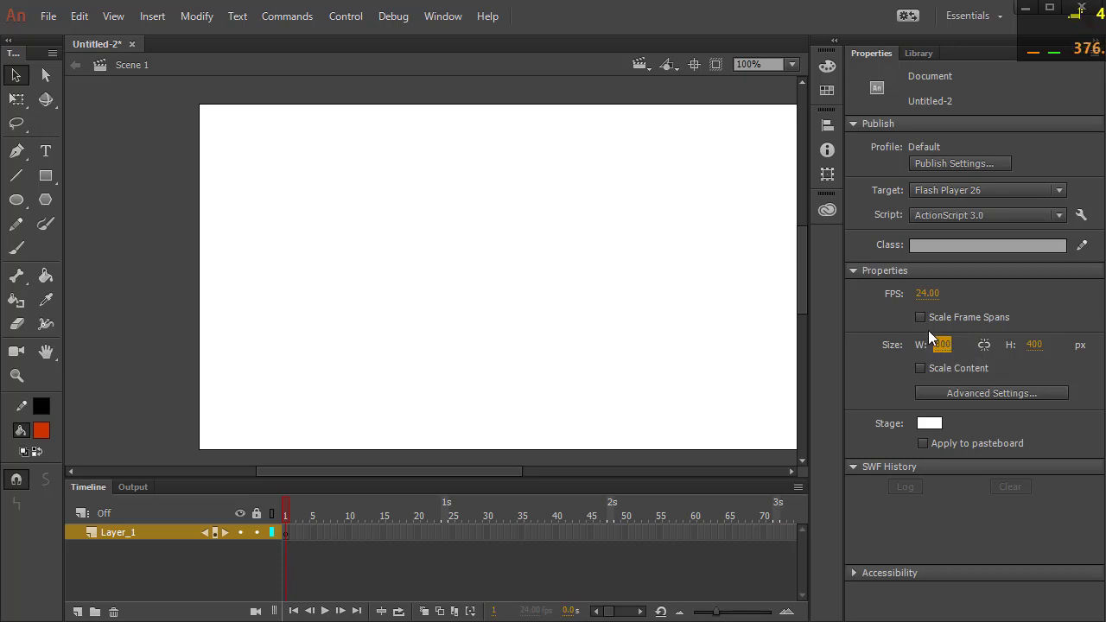
{"action": "left_click", "coordinate": [1033, 345]}
{"action": "type", "text": "600"}
{"action": "key", "text": "Return"}
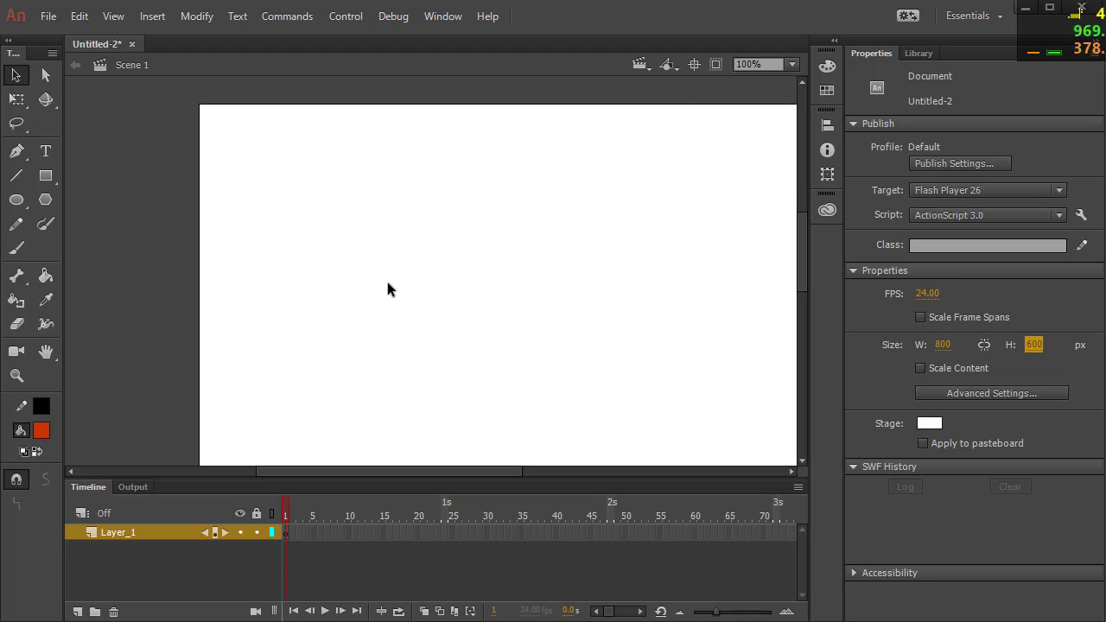
{"action": "left_click", "coordinate": [791, 64]}
{"action": "left_click", "coordinate": [783, 86]}
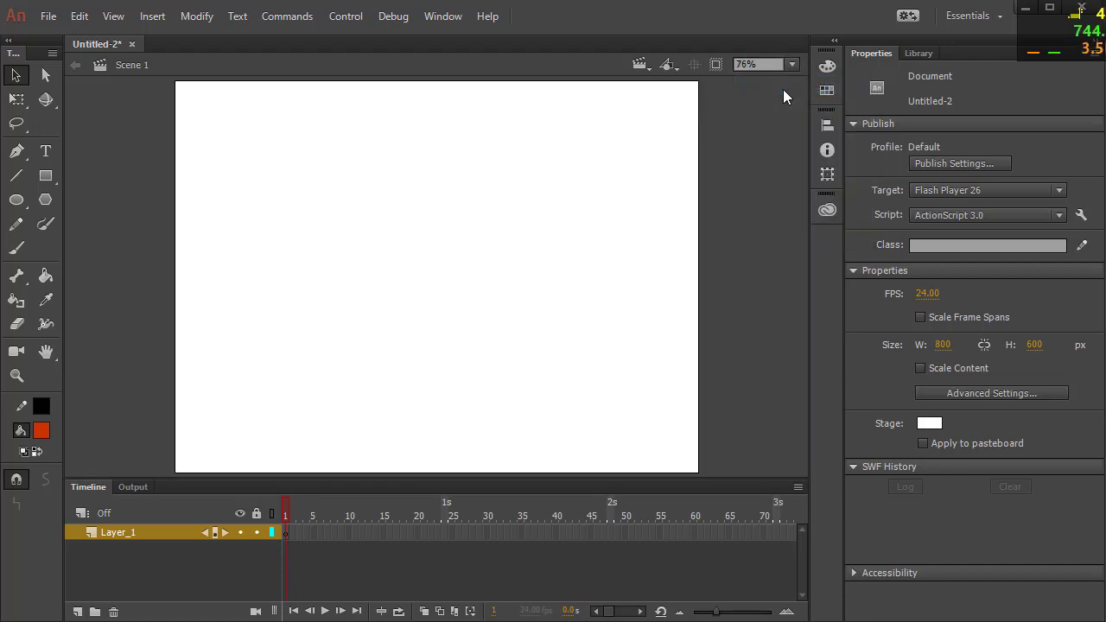
Step: Draw a red rectangle covering the whole stage, about 800 by 600 px, and delete its black outline
{"action": "left_click", "coordinate": [49, 175]}
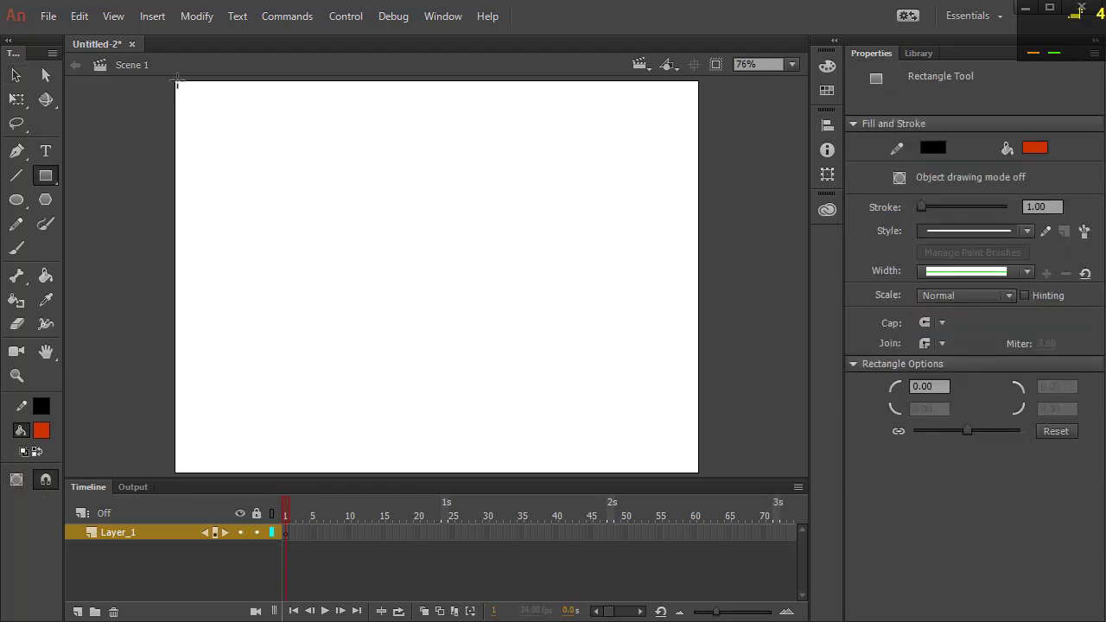
{"action": "mouse_move", "coordinate": [176, 82]}
{"action": "left_mouse_down"}
{"action": "mouse_move", "coordinate": [666, 471]}
{"action": "mouse_move", "coordinate": [699, 482]}
{"action": "left_mouse_up"}
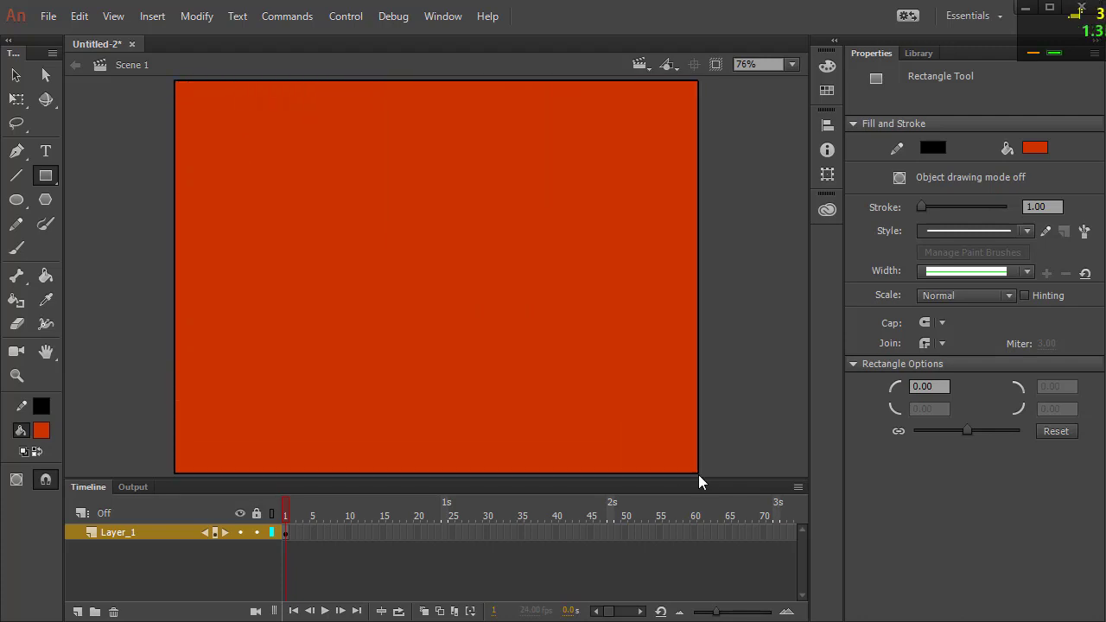
{"action": "left_click", "coordinate": [15, 75]}
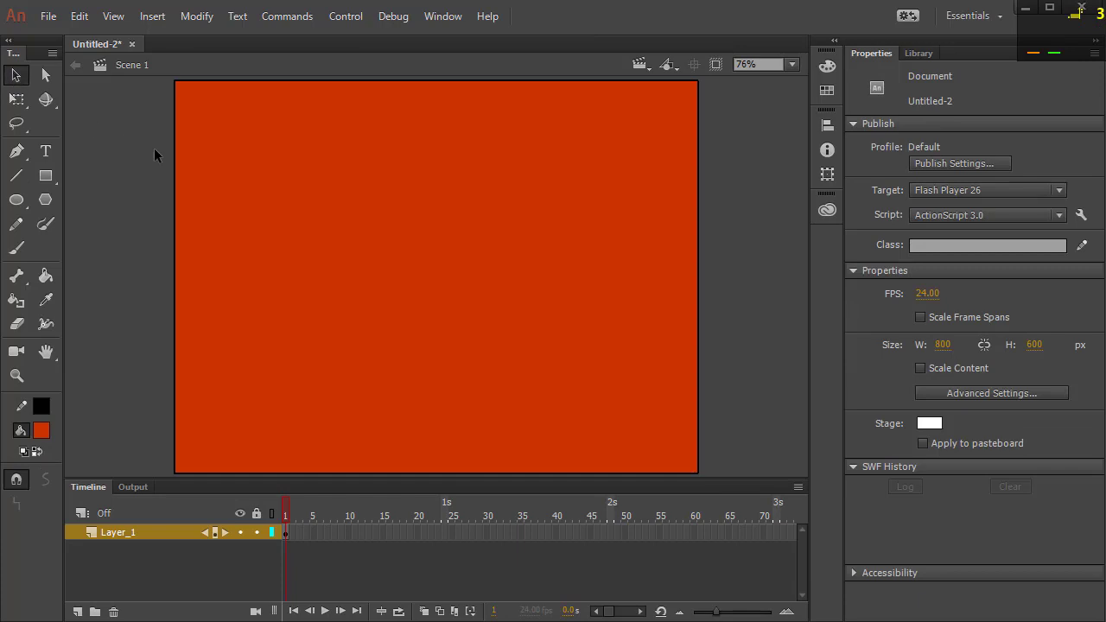
{"action": "double_click", "coordinate": [175, 177]}
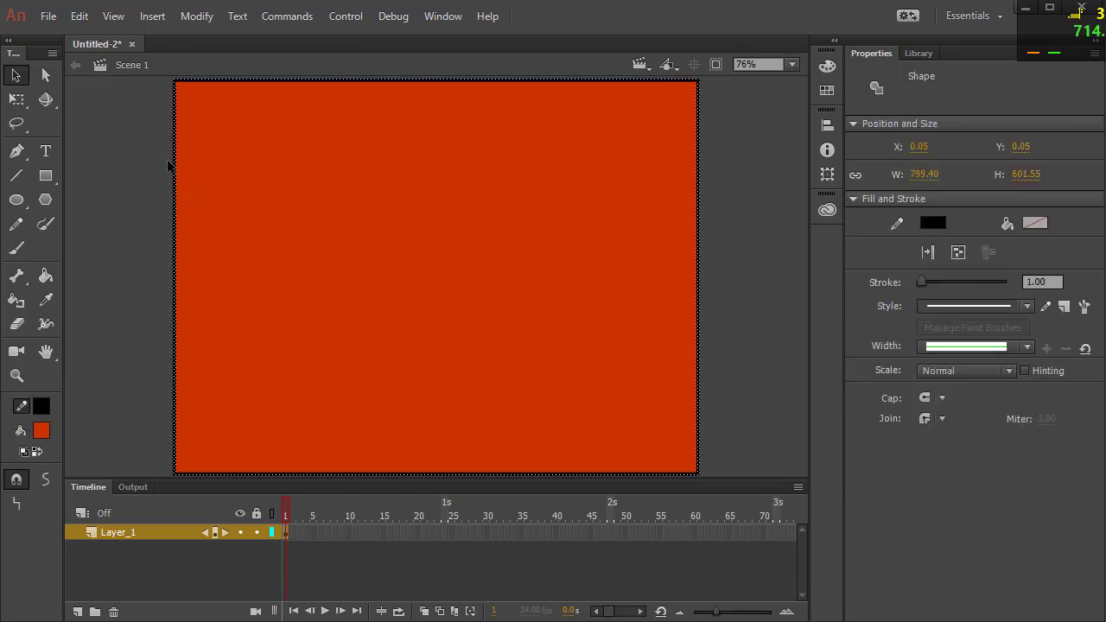
{"action": "left_click", "coordinate": [168, 163]}
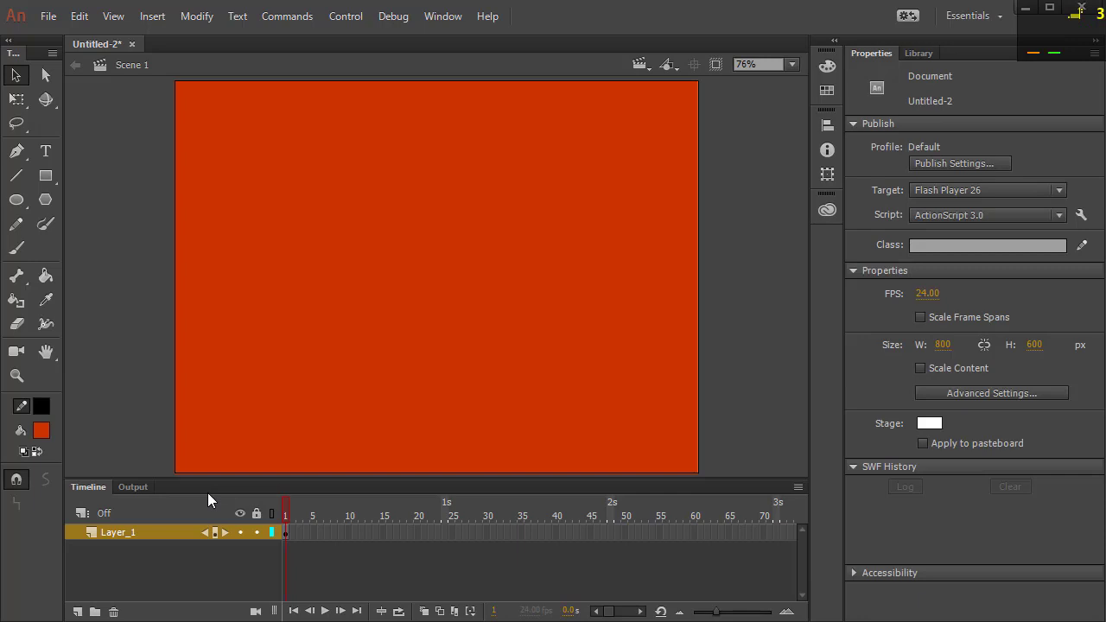
Step: Add a new layer above the rectangle's layer and rename Layer_1 as bg
{"action": "left_click", "coordinate": [77, 613]}
{"action": "double_click", "coordinate": [114, 547]}
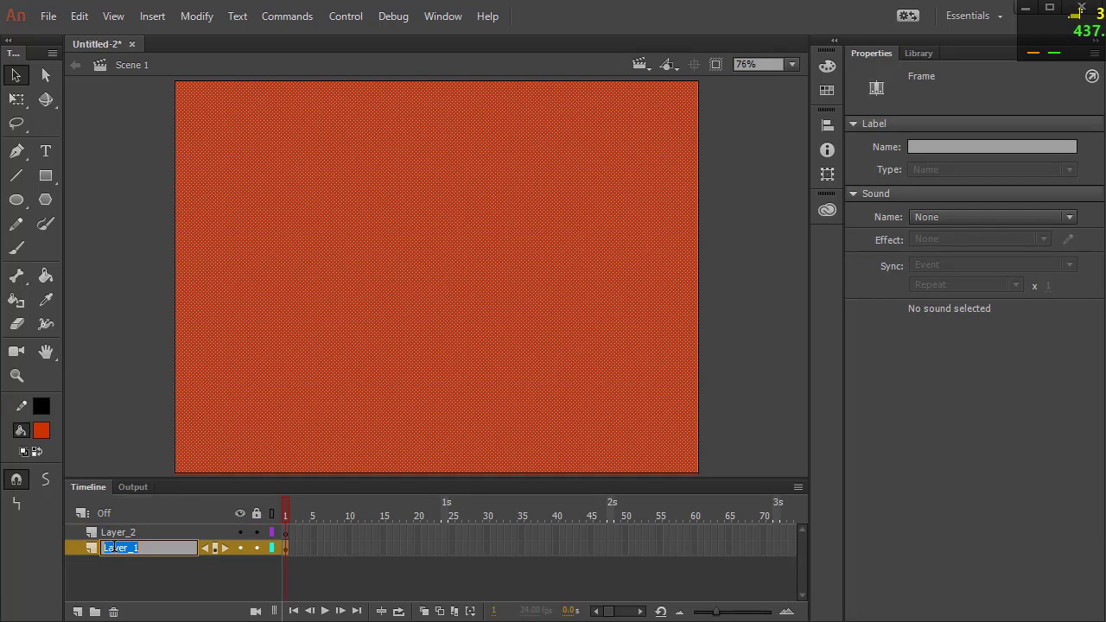
{"action": "type", "text": "bg"}
{"action": "key", "text": "Return"}
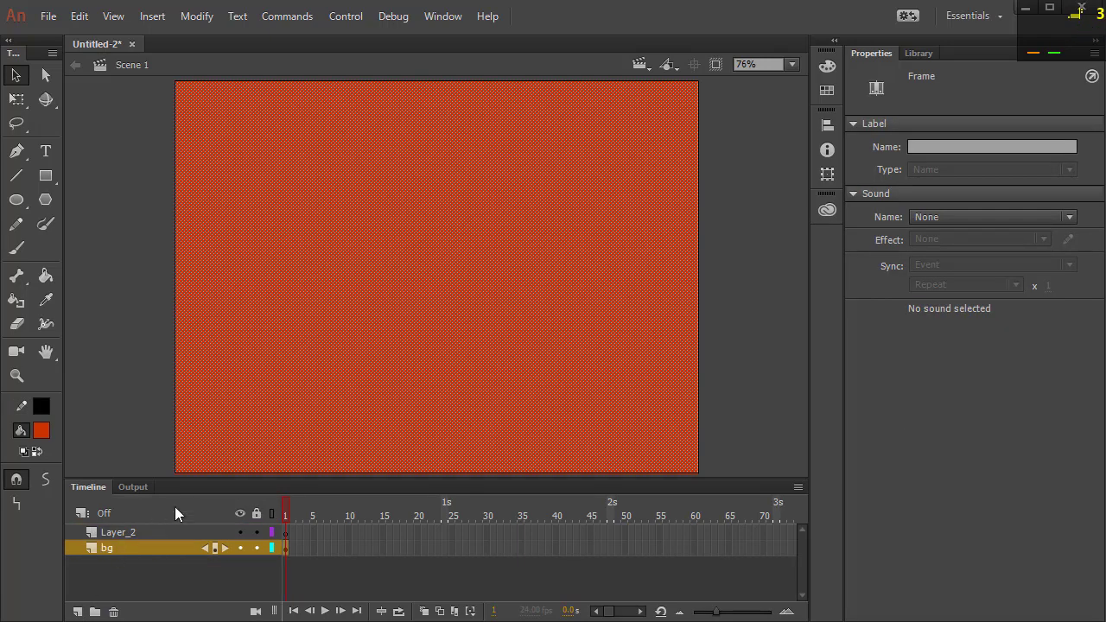
Step: Place 01.jpg from the images folder at the centre of the stage on frame 1 of Layer_2
{"action": "left_click", "coordinate": [134, 536]}
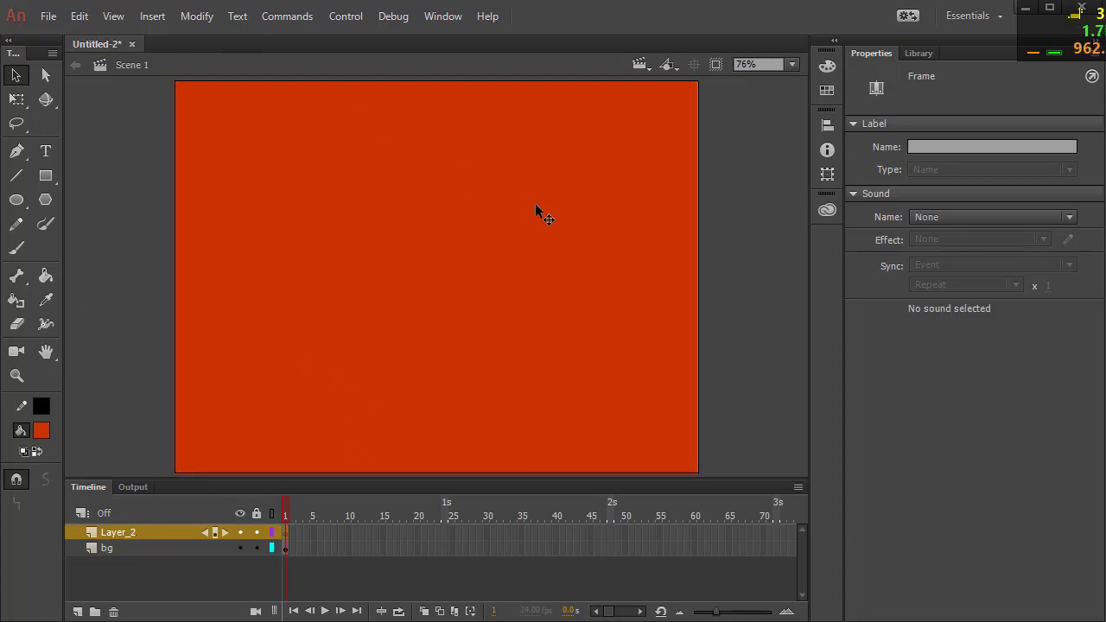
{"action": "key", "text": "alt+Tab"}
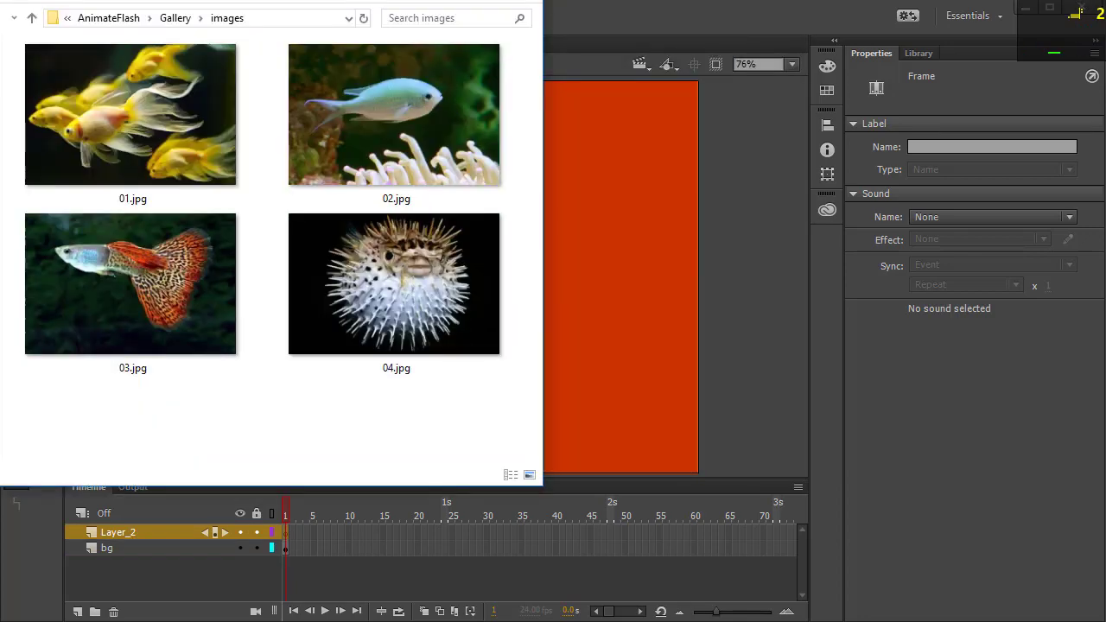
{"action": "key", "text": "alt+Tab"}
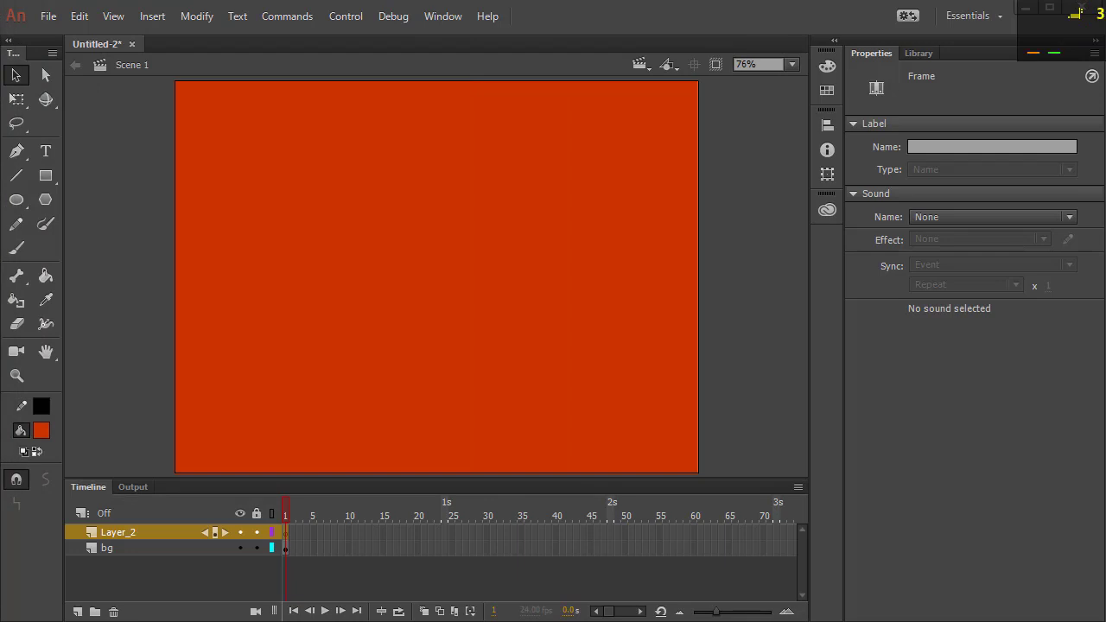
{"action": "left_click_drag", "start_coordinate": [208, 172], "coordinate": [464, 323]}
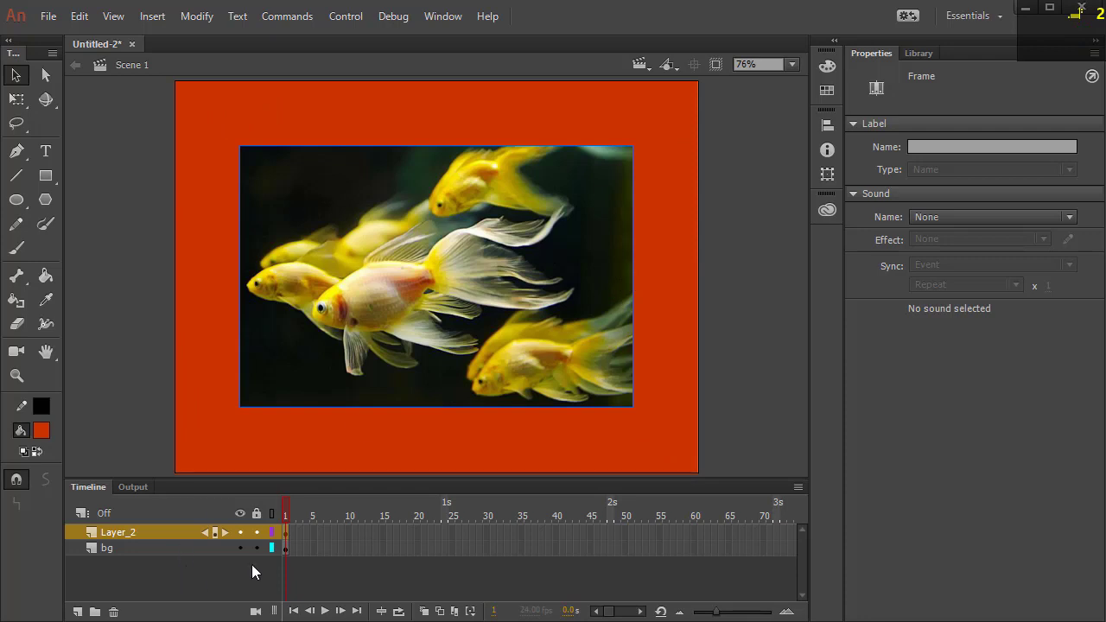
Step: Insert a blank keyframe at frame 2 of Layer_2 and place 02.jpg at the centre of the stage
{"action": "right_click", "coordinate": [294, 533]}
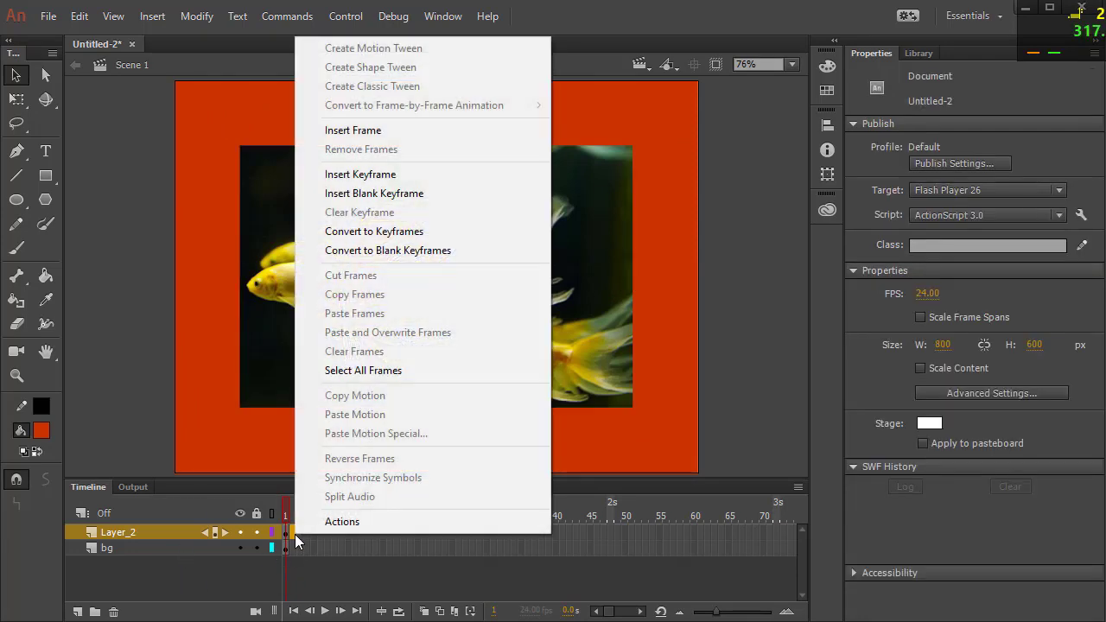
{"action": "left_click", "coordinate": [375, 194]}
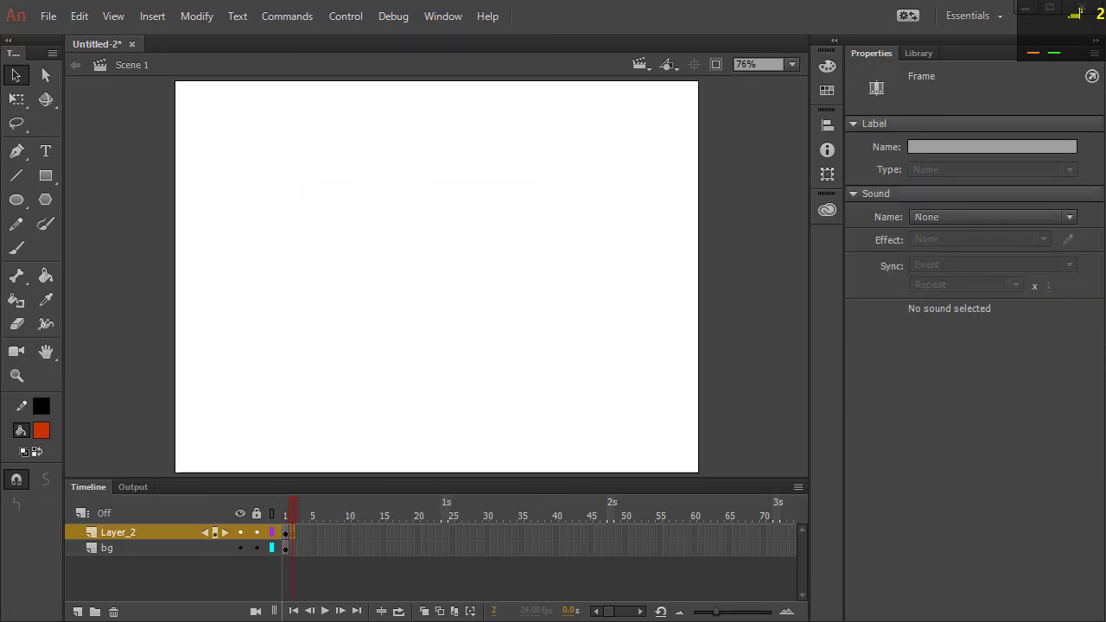
{"action": "left_click_drag", "start_coordinate": [4, 121], "coordinate": [456, 308]}
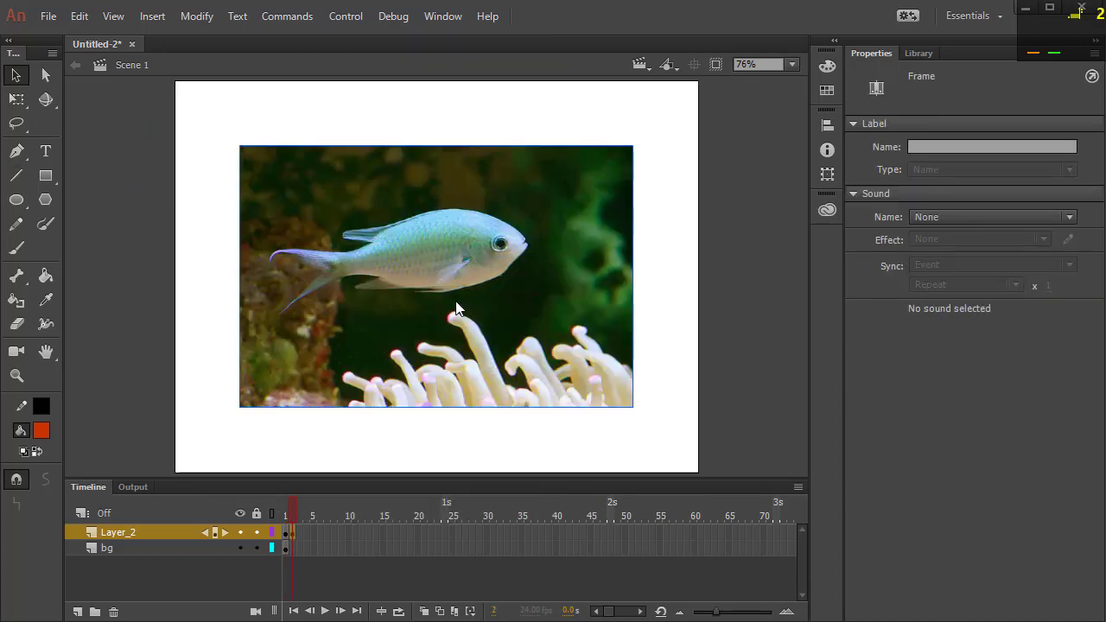
Step: Insert a blank keyframe at frame 3 of Layer_2 and place 03.jpg at the centre of the stage
{"action": "right_click", "coordinate": [298, 538]}
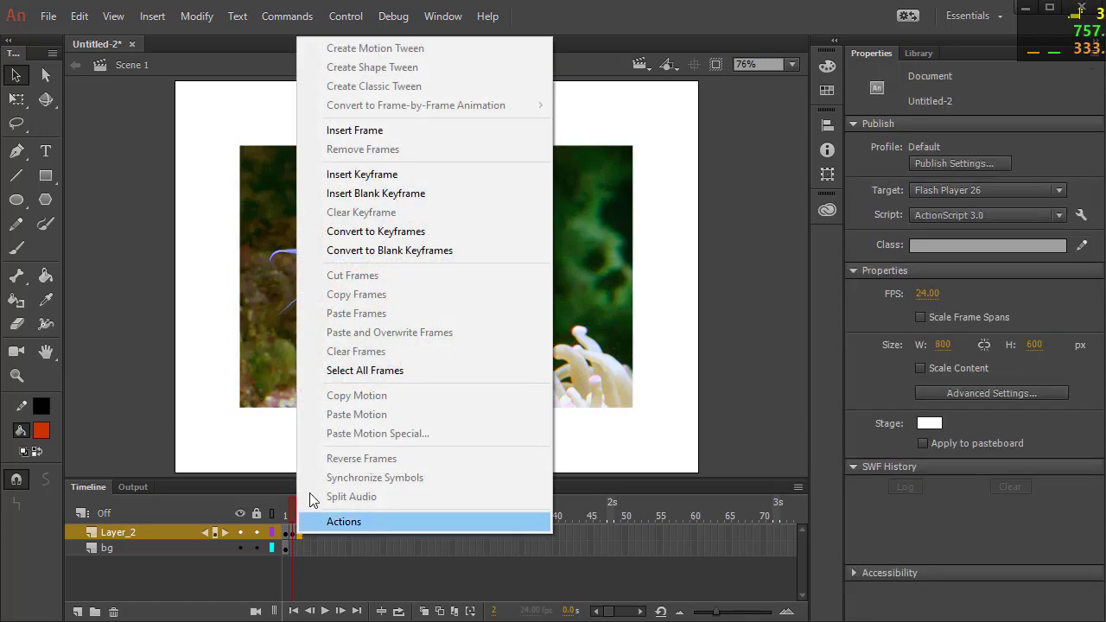
{"action": "left_click", "coordinate": [368, 174]}
{"action": "right_click", "coordinate": [301, 529]}
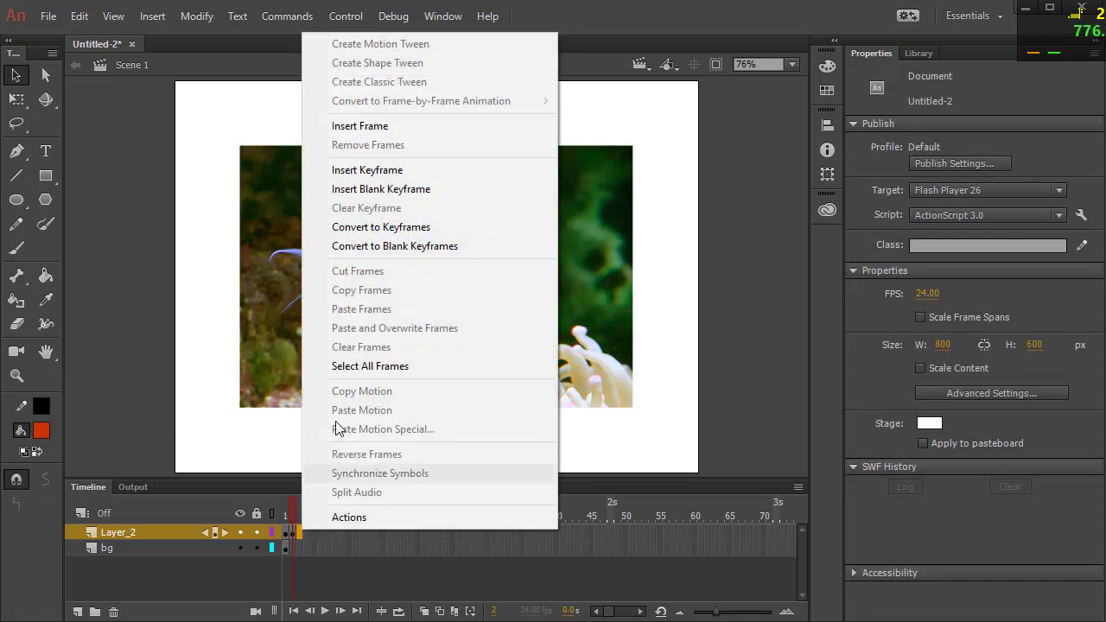
{"action": "left_click", "coordinate": [378, 190]}
{"action": "left_click_drag", "start_coordinate": [1097, 17], "coordinate": [444, 340]}
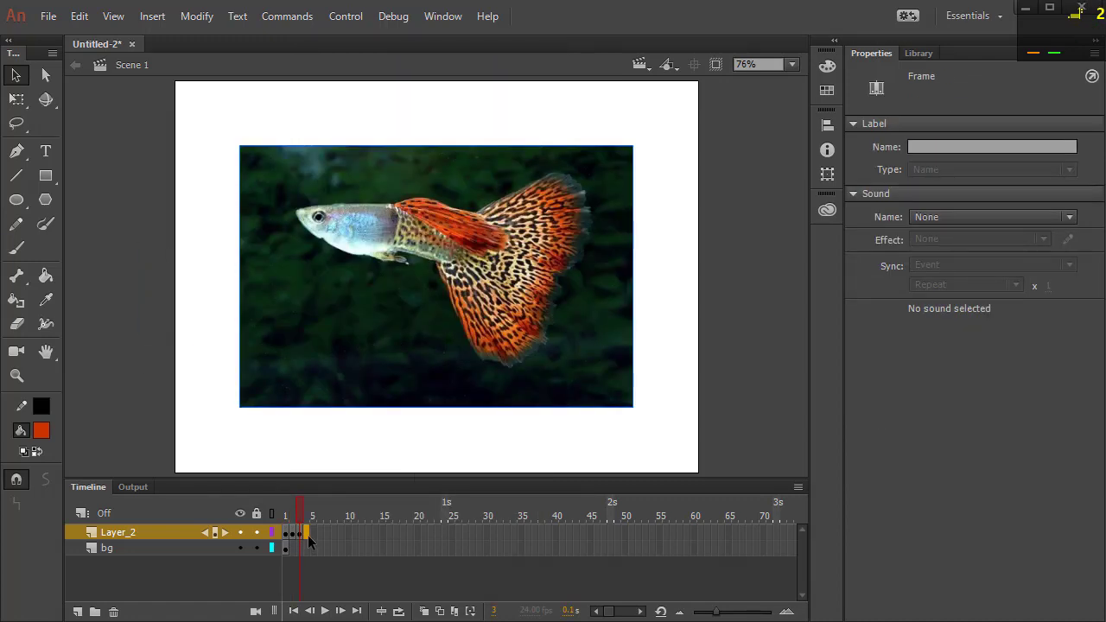
Step: Insert a blank keyframe at frame 4 of Layer_2 and place 04.jpg at the centre of the stage
{"action": "right_click", "coordinate": [308, 533]}
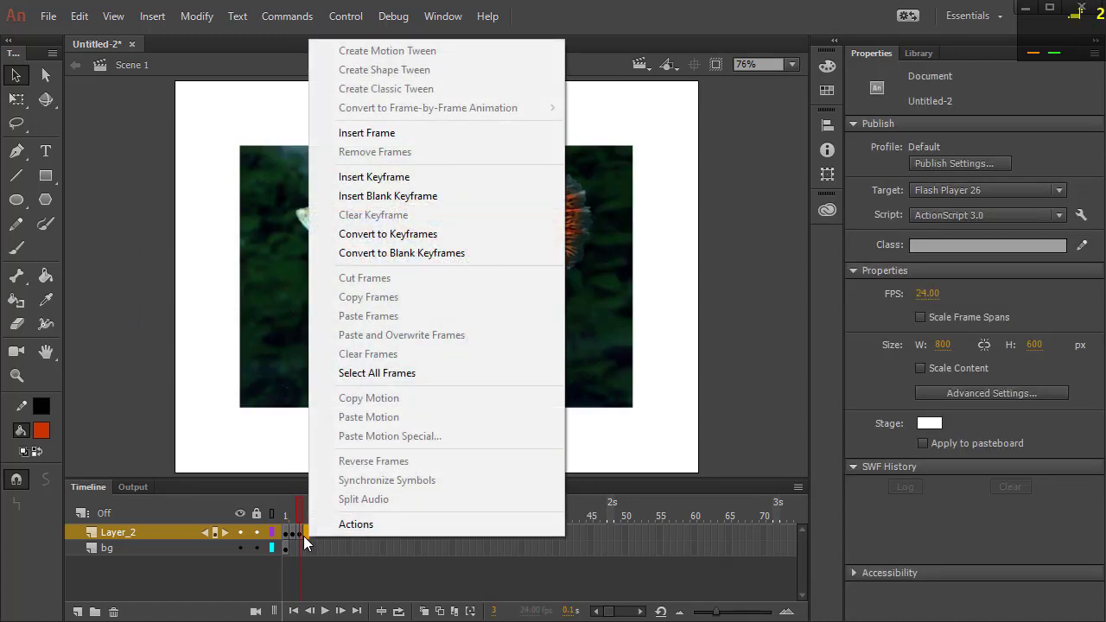
{"action": "left_click", "coordinate": [409, 203]}
{"action": "left_click_drag", "start_coordinate": [219, 297], "coordinate": [501, 294]}
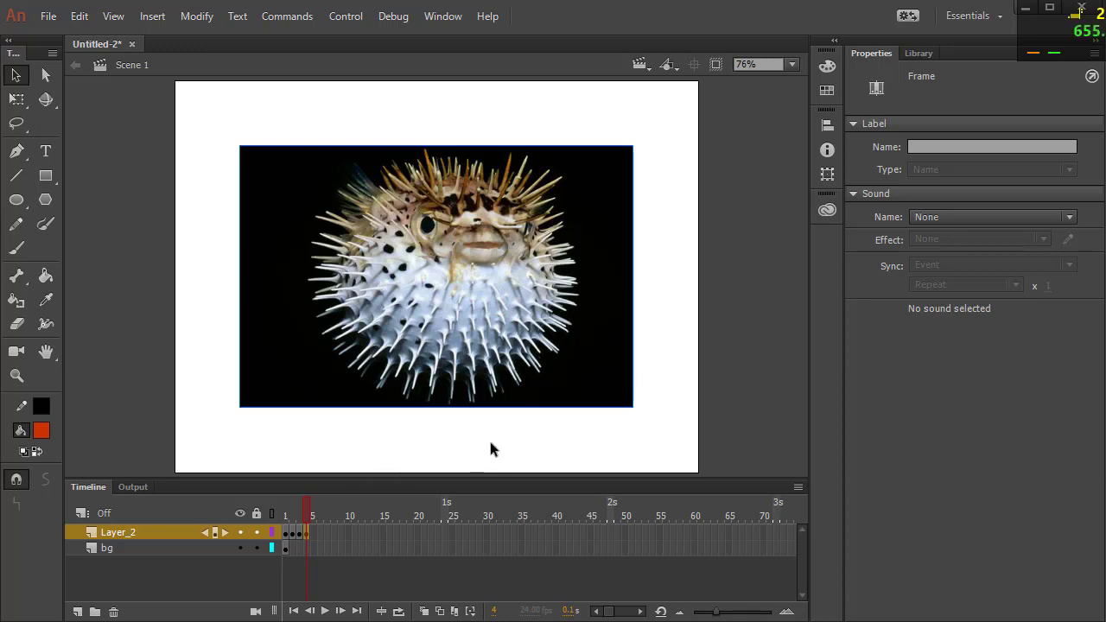
Step: Extend the bg layer to frame 4 by inserting a regular frame
{"action": "left_click", "coordinate": [291, 548]}
{"action": "left_click", "coordinate": [300, 552]}
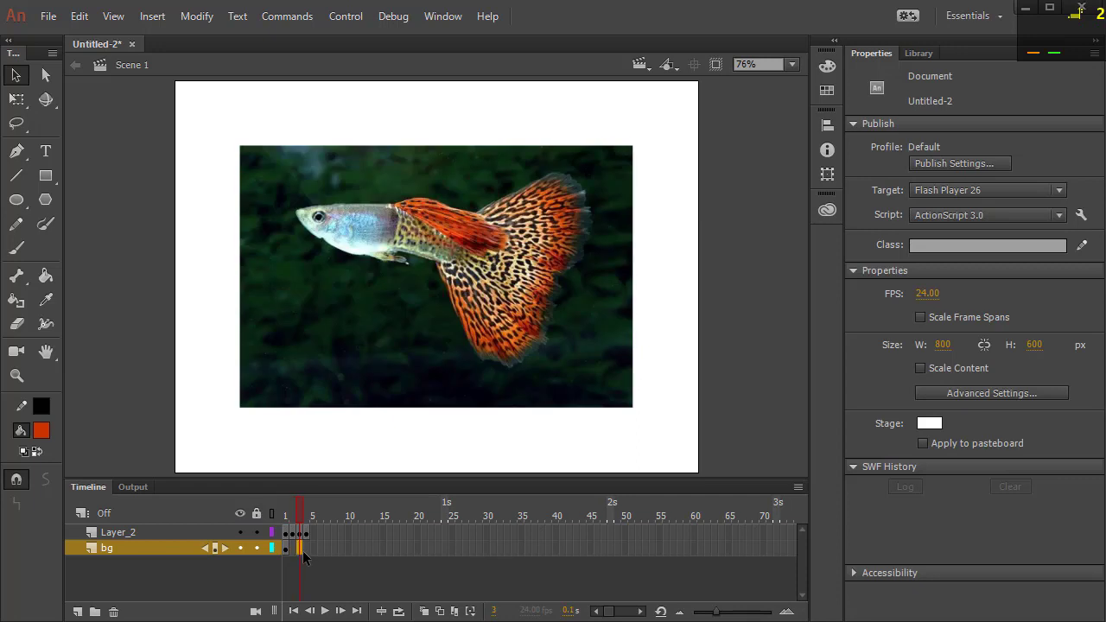
{"action": "left_click", "coordinate": [305, 553]}
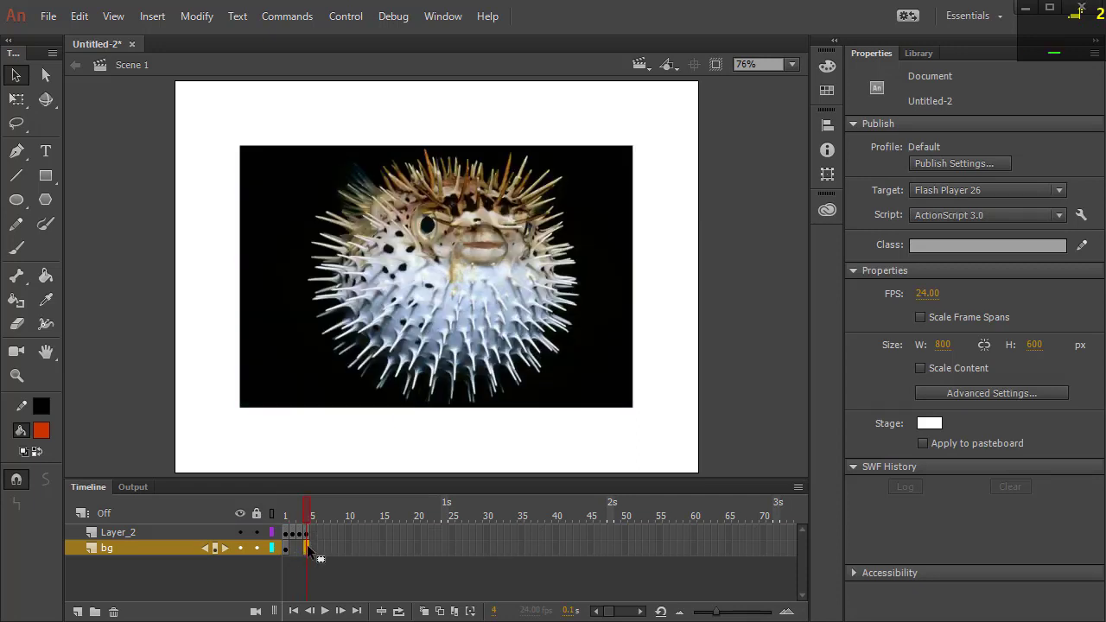
{"action": "right_click", "coordinate": [307, 546]}
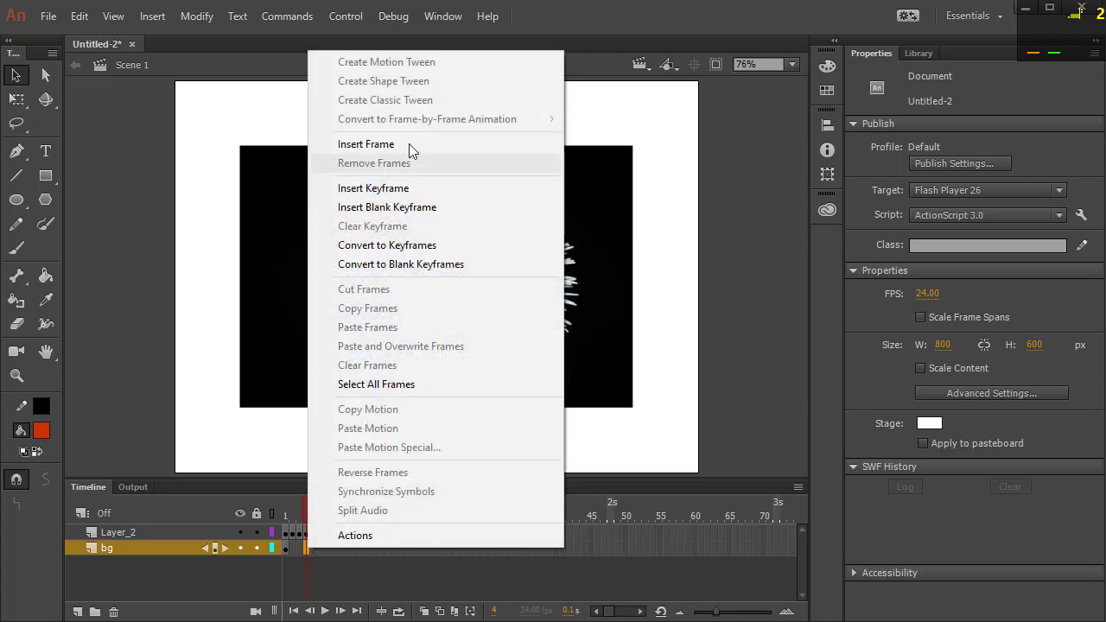
{"action": "left_click", "coordinate": [366, 144]}
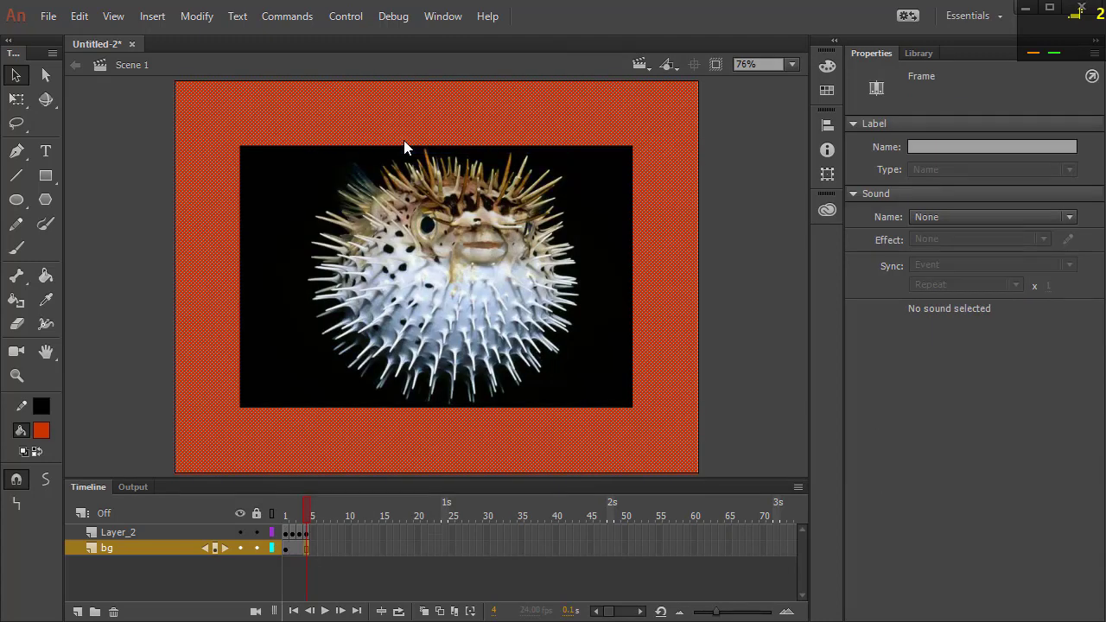
{"action": "left_click", "coordinate": [111, 222]}
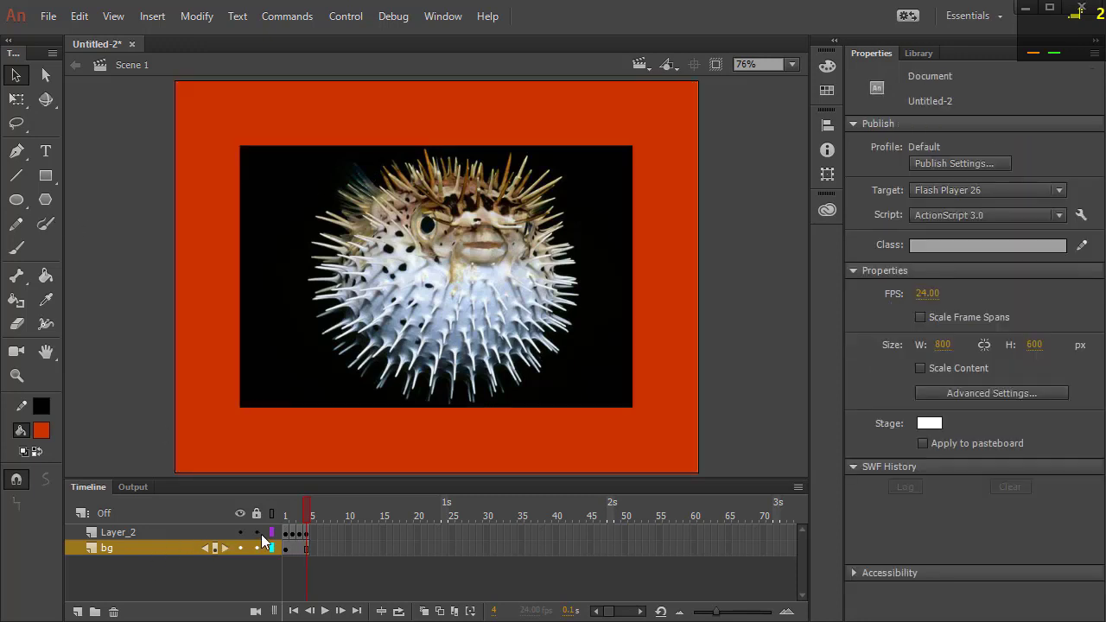
Step: Lock both layers and rename Layer_2 as images
{"action": "left_click", "coordinate": [165, 536]}
{"action": "double_click", "coordinate": [126, 537]}
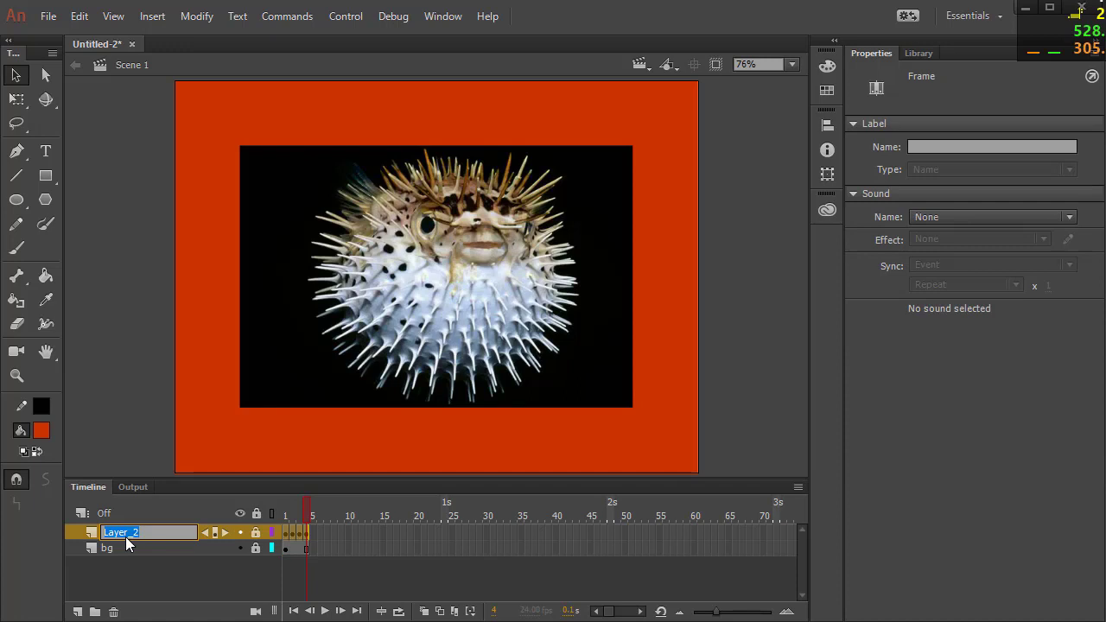
{"action": "type", "text": "images"}
{"action": "key", "text": "Return"}
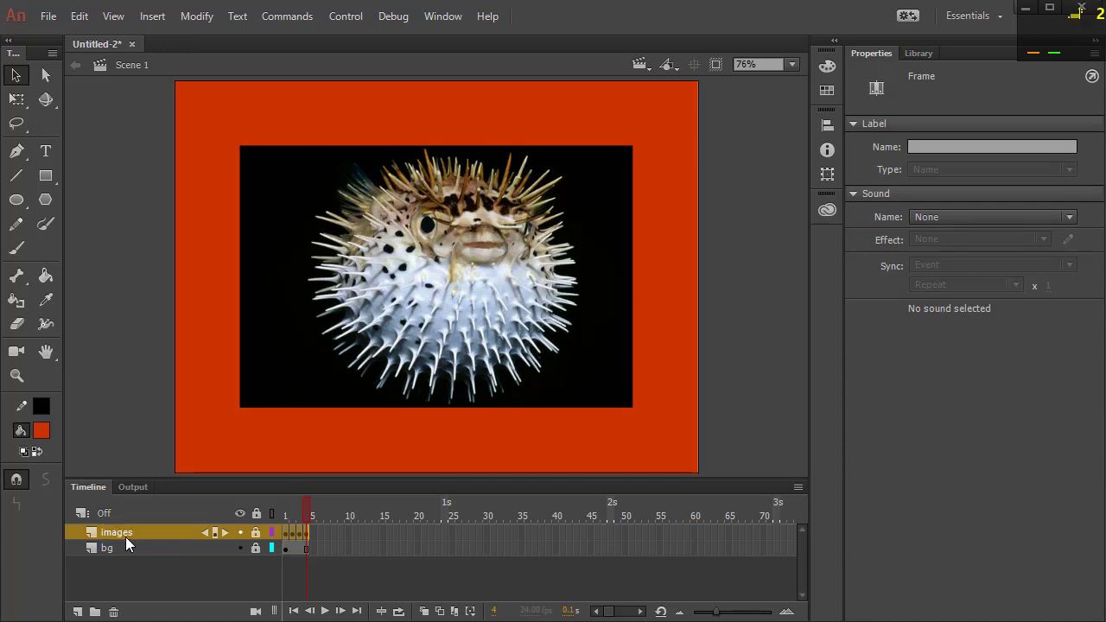
Step: Add a new layer above images and draw a dark green #003300 rectangle, about 53 by 103 px, beside the photo's left edge
{"action": "left_click", "coordinate": [77, 612]}
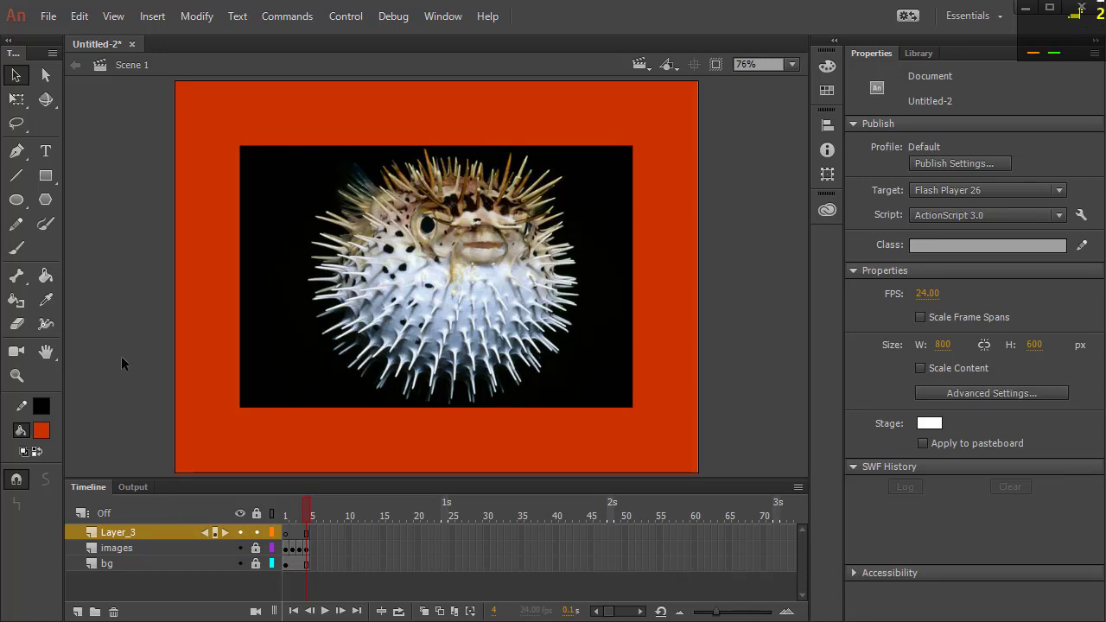
{"action": "left_click", "coordinate": [45, 178]}
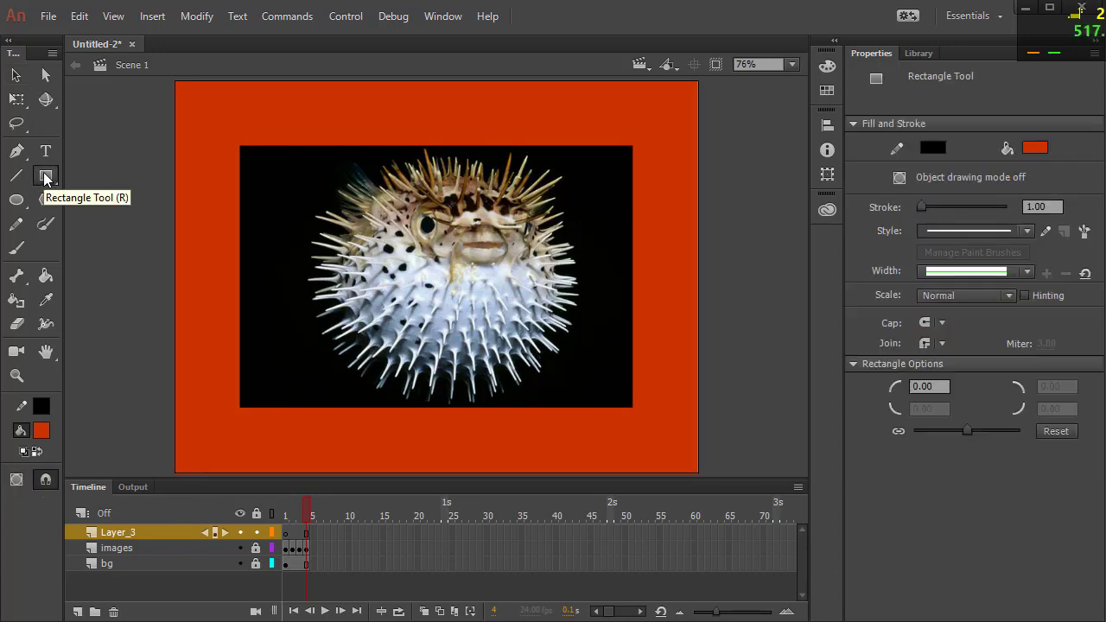
{"action": "left_click", "coordinate": [40, 430]}
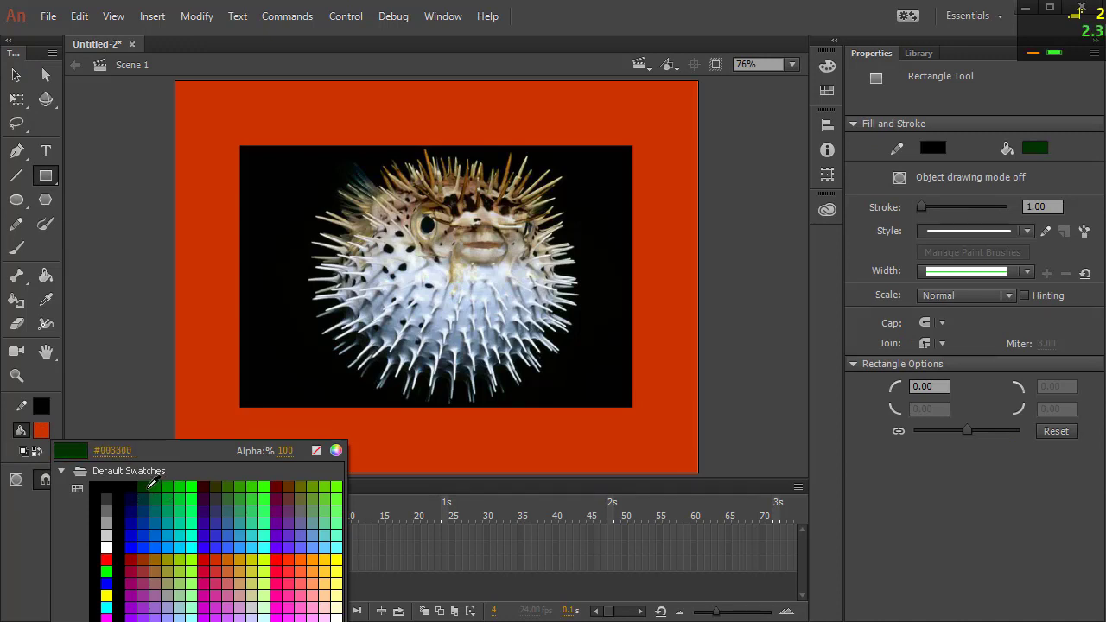
{"action": "left_click", "coordinate": [152, 482]}
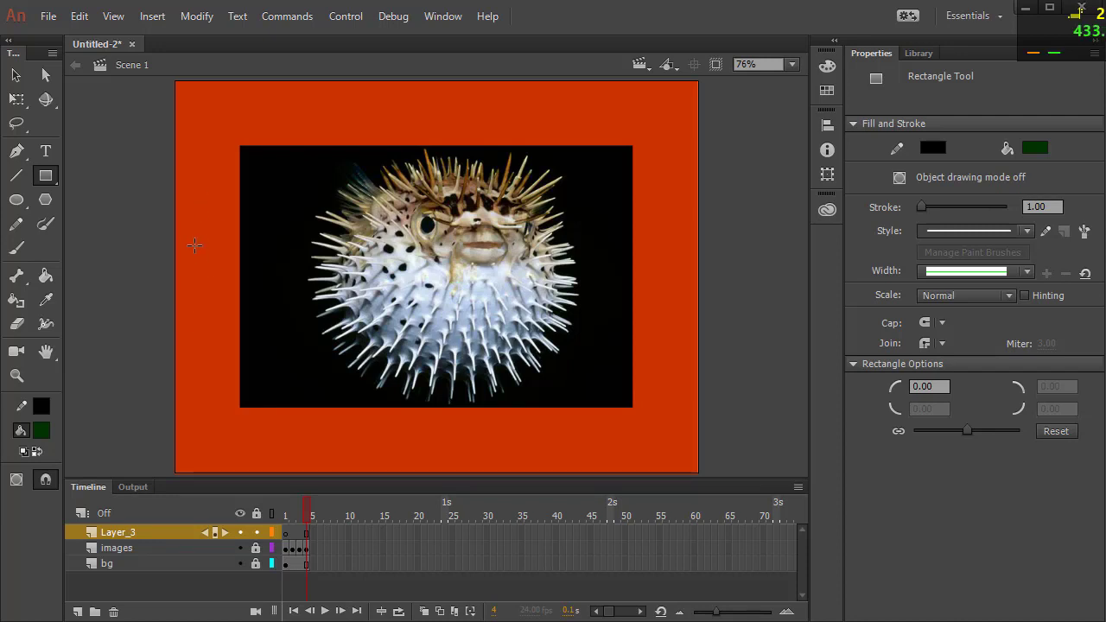
{"action": "left_click_drag", "start_coordinate": [194, 244], "coordinate": [229, 313]}
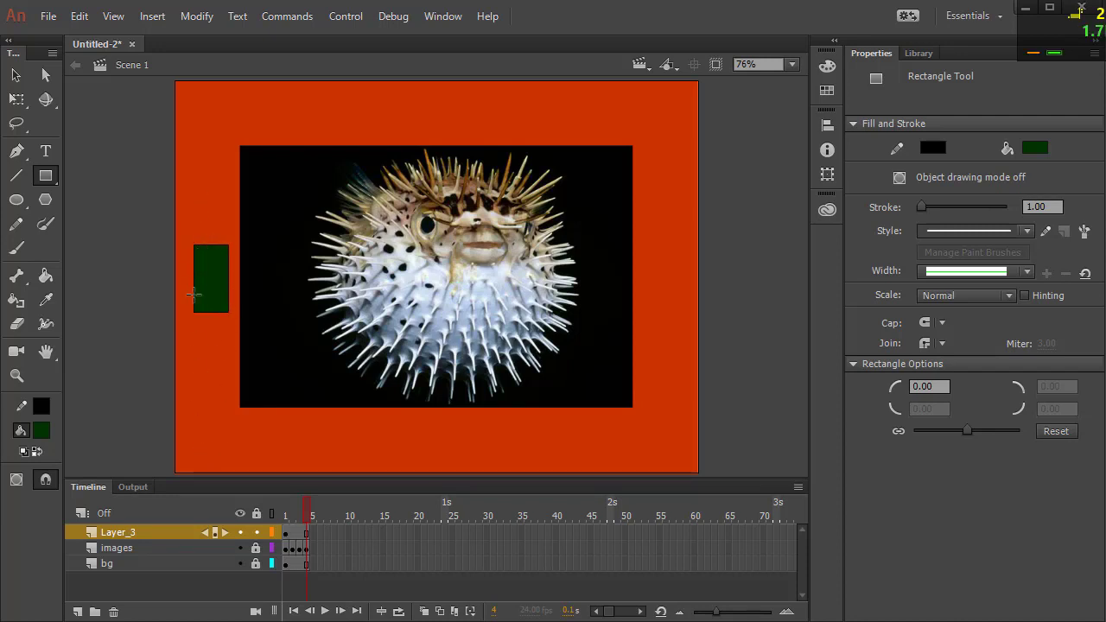
Step: Reshape the green rectangle into a left-pointing triangle and shift it slightly away from the photo, to about X 18, Y 252
{"action": "left_click", "coordinate": [16, 78]}
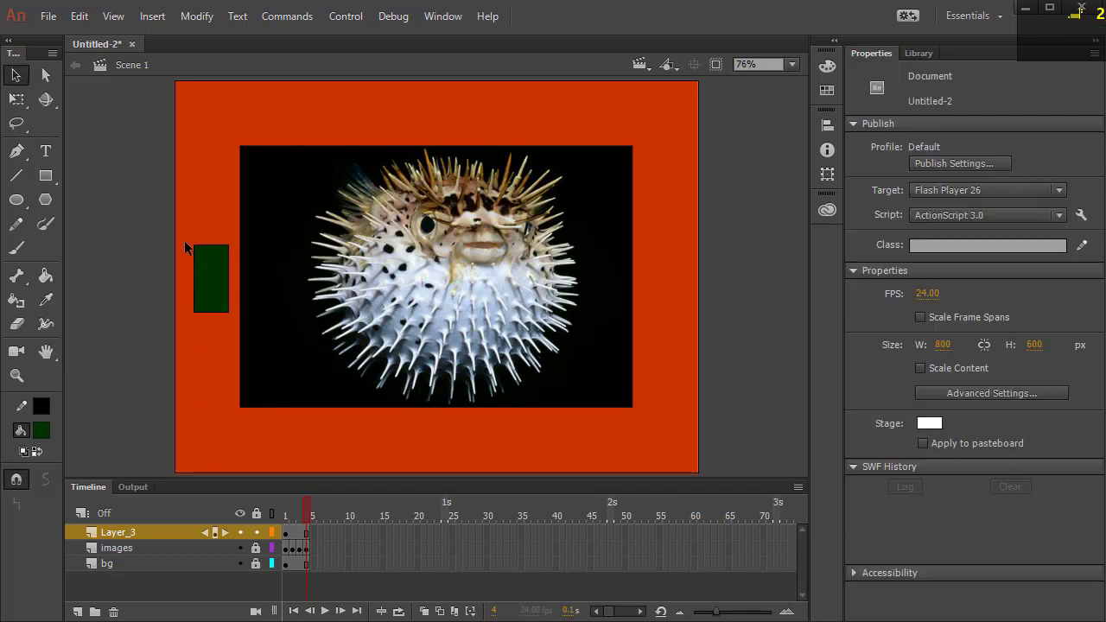
{"action": "left_click_drag", "start_coordinate": [195, 246], "coordinate": [195, 269]}
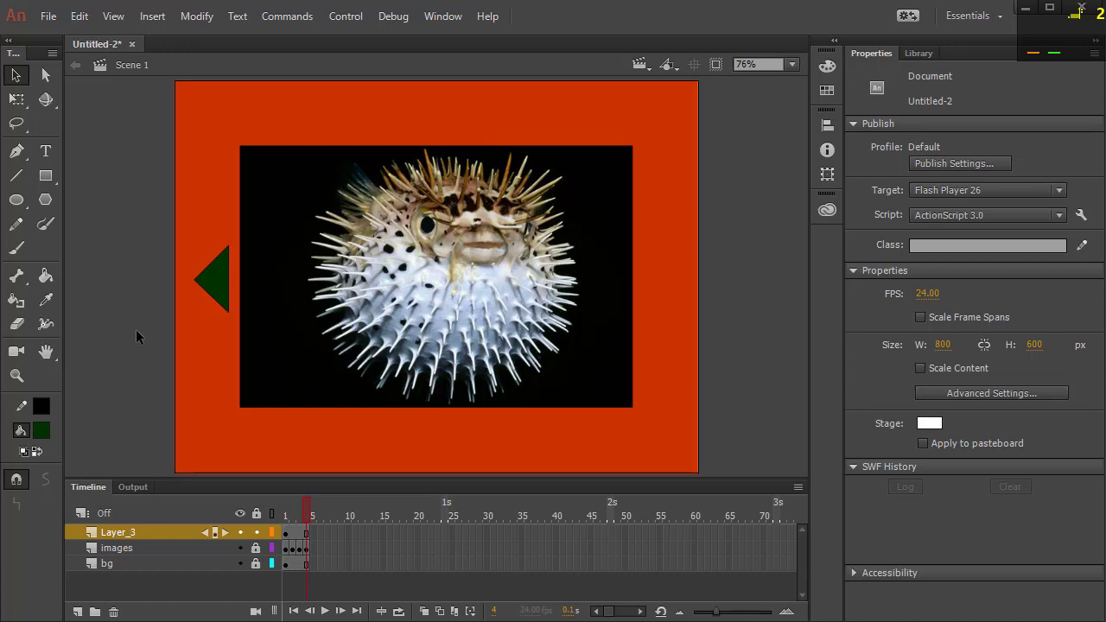
{"action": "left_click", "coordinate": [229, 294]}
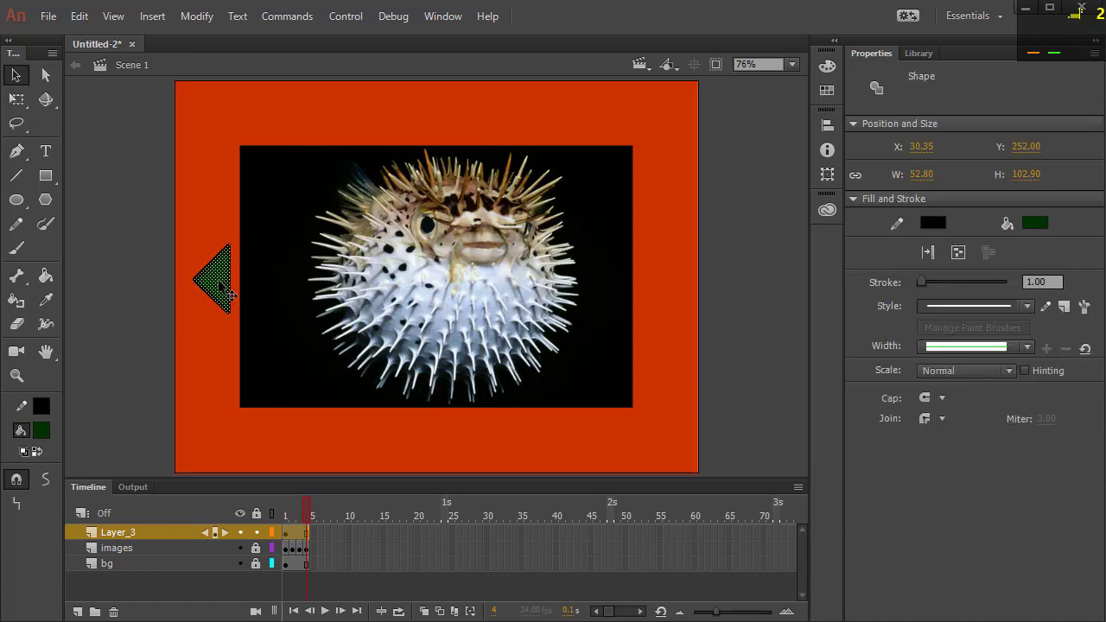
{"action": "left_click_drag", "start_coordinate": [209, 290], "coordinate": [204, 286]}
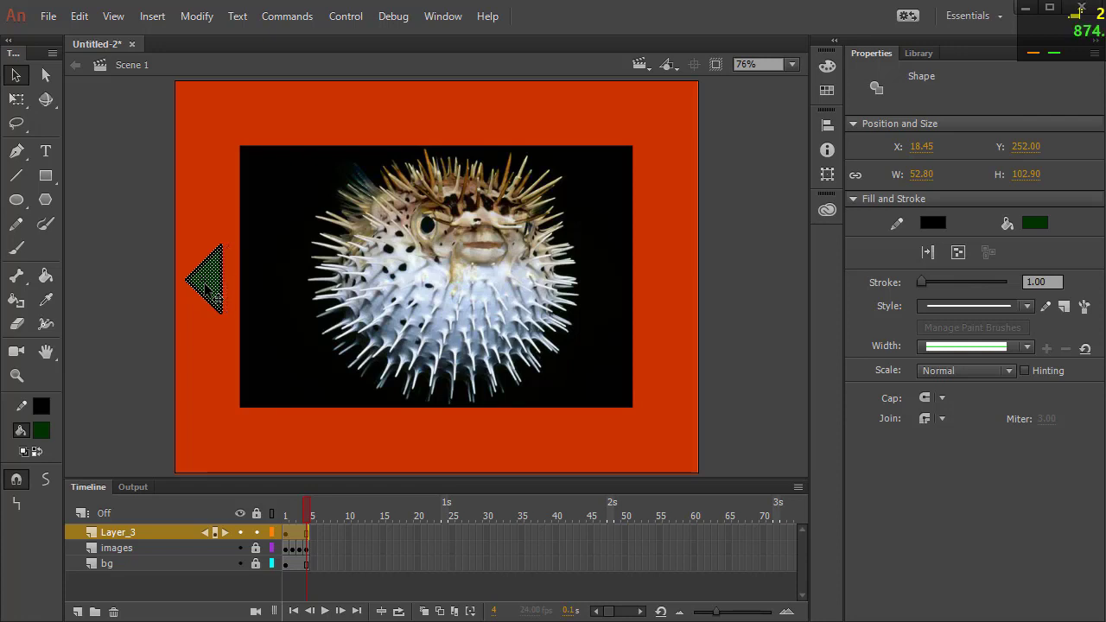
Step: Convert the green triangle to a button symbol named arrow with its registration point at the centre
{"action": "right_click", "coordinate": [215, 273]}
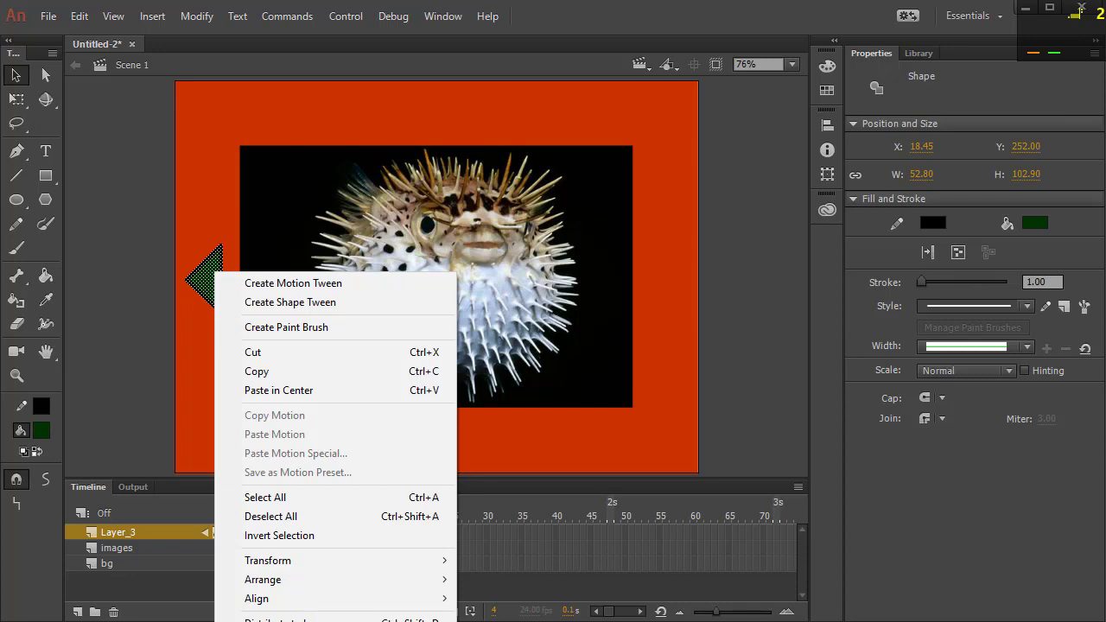
{"action": "left_click", "coordinate": [207, 17]}
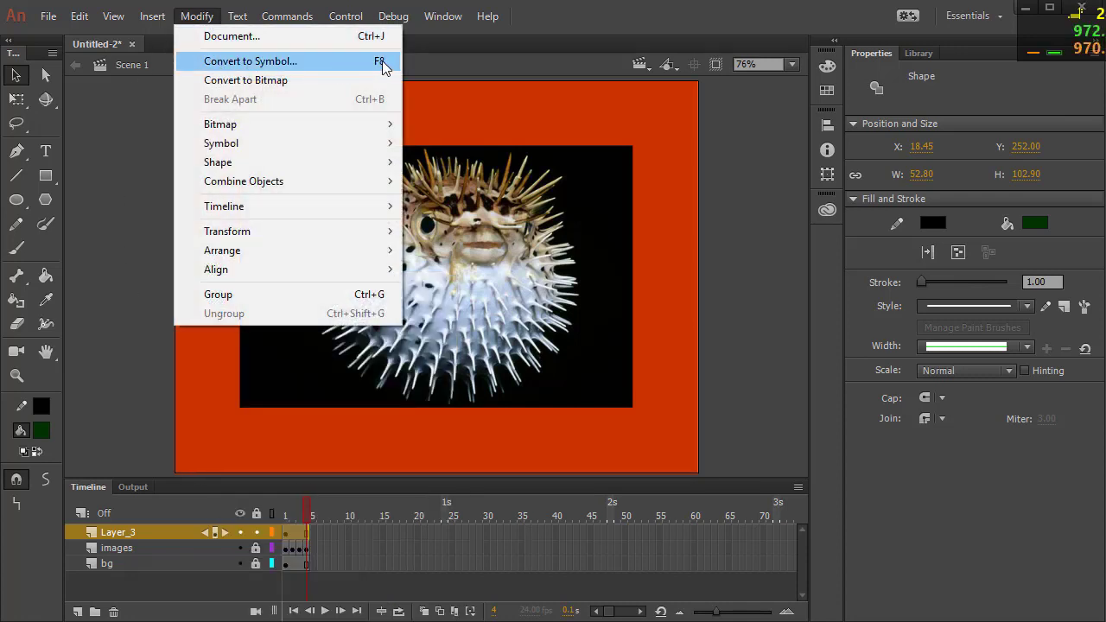
{"action": "left_click", "coordinate": [290, 62]}
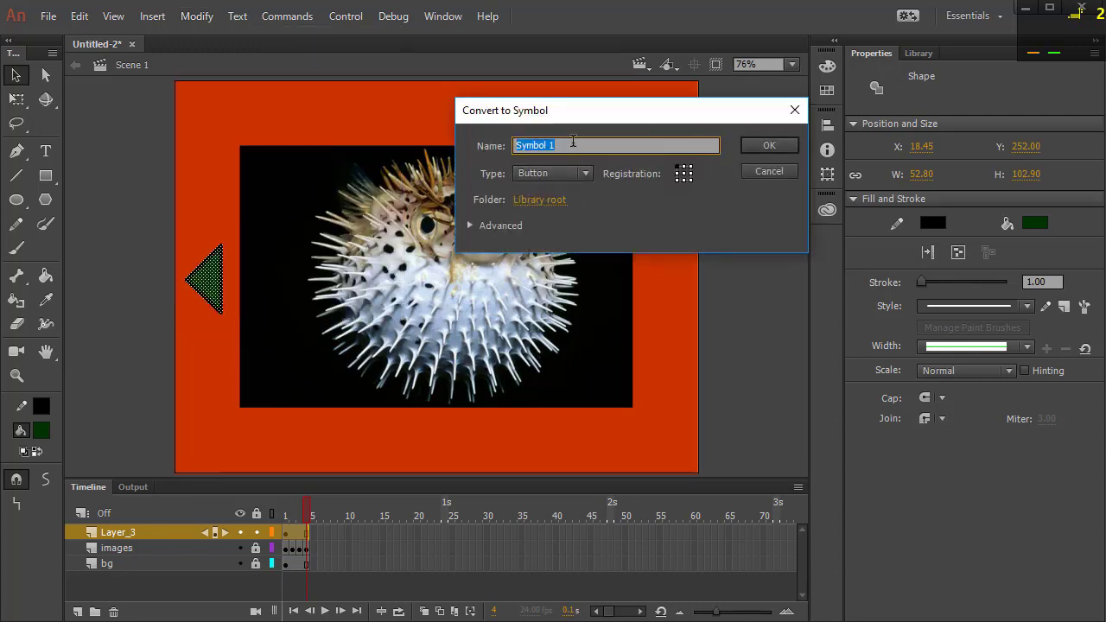
{"action": "type", "text": "arrow"}
{"action": "left_click", "coordinate": [684, 173]}
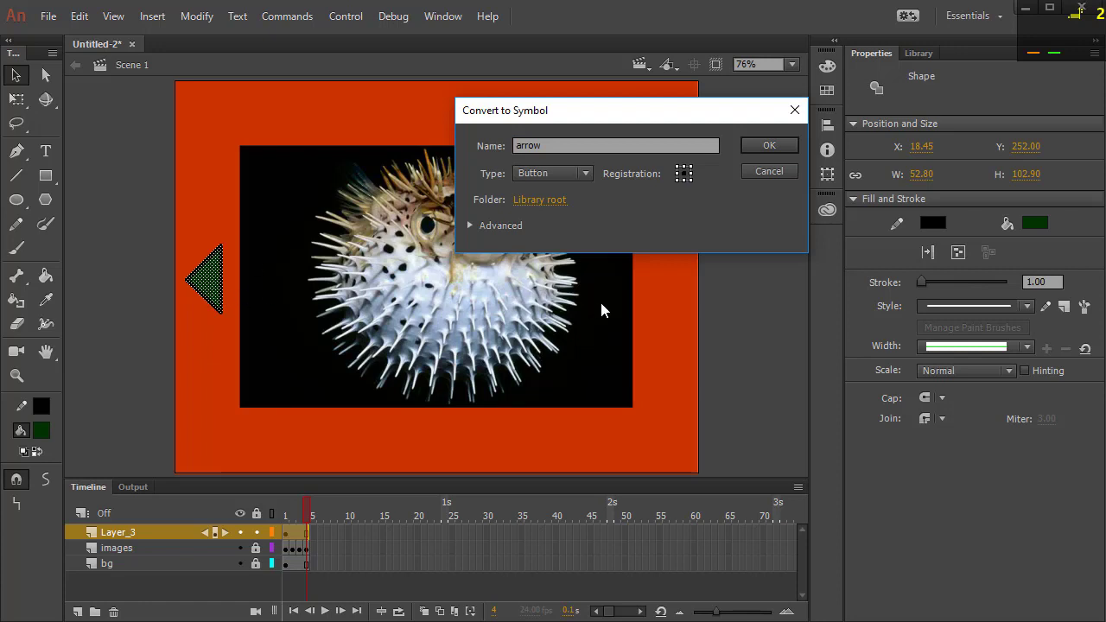
{"action": "left_click", "coordinate": [766, 146]}
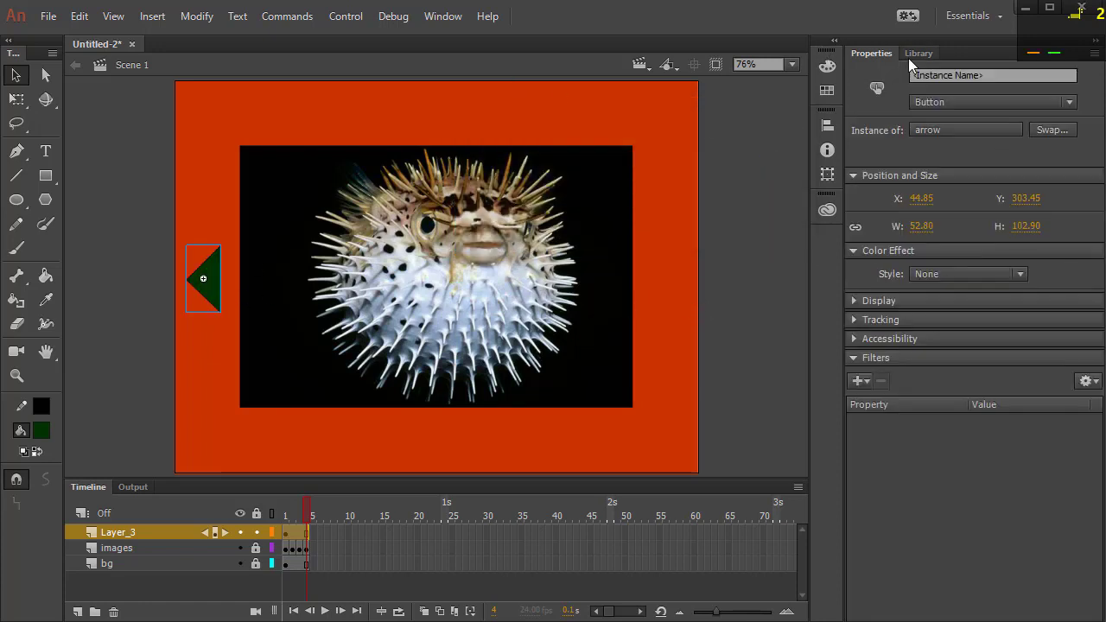
Step: Place a second instance of the arrow symbol in the red area right of the photo and rotate it to point right
{"action": "left_click", "coordinate": [915, 55]}
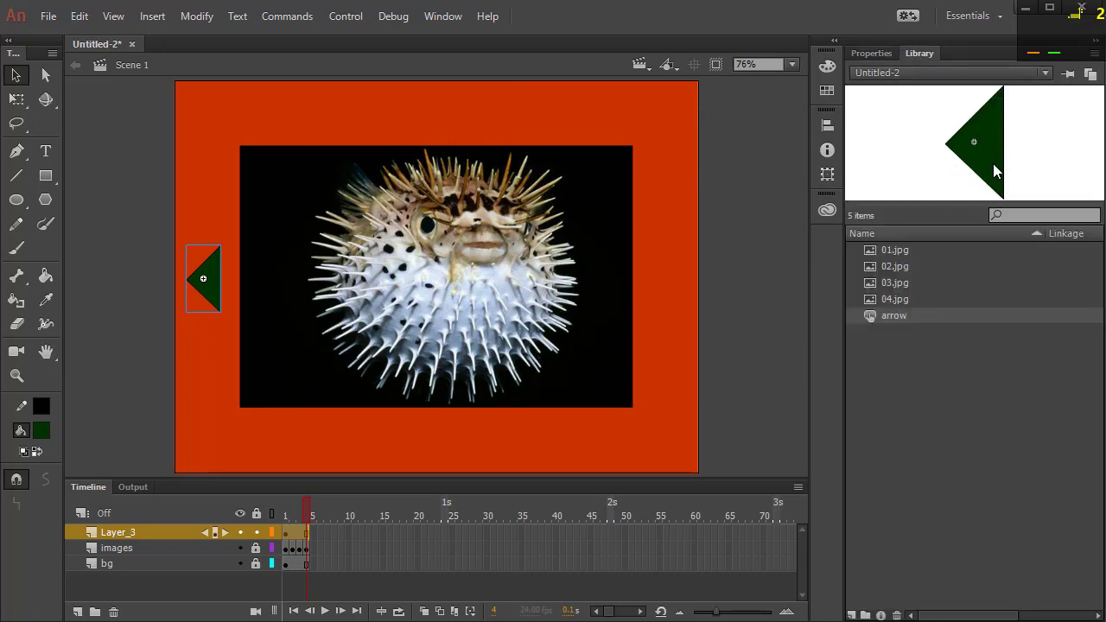
{"action": "left_click_drag", "start_coordinate": [984, 163], "coordinate": [737, 237]}
{"action": "left_click_drag", "start_coordinate": [667, 287], "coordinate": [667, 287]}
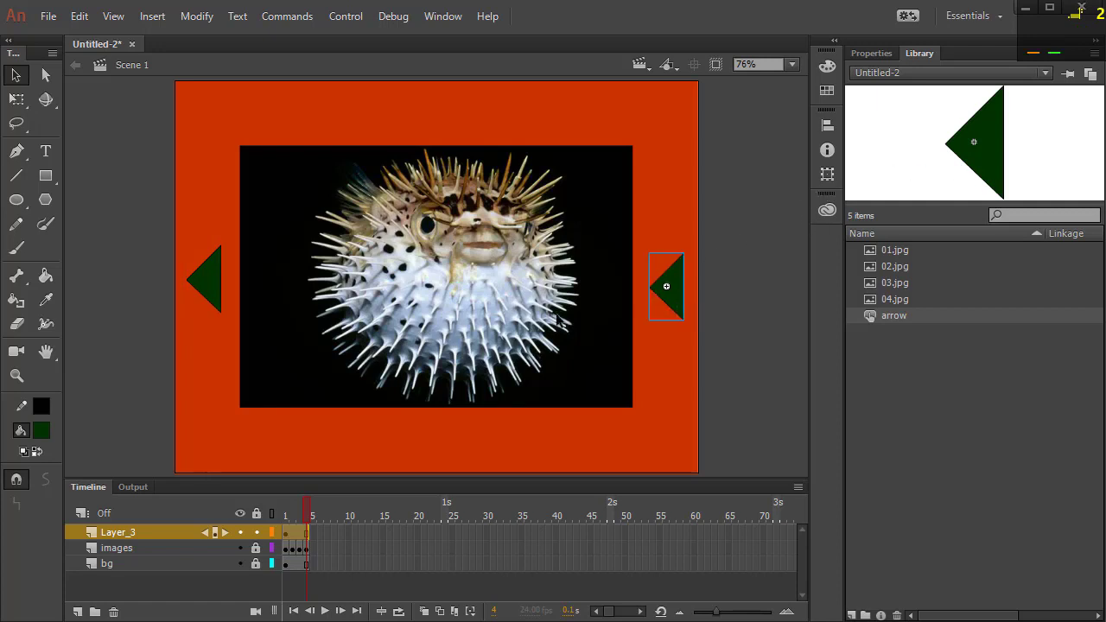
{"action": "left_click", "coordinate": [17, 100]}
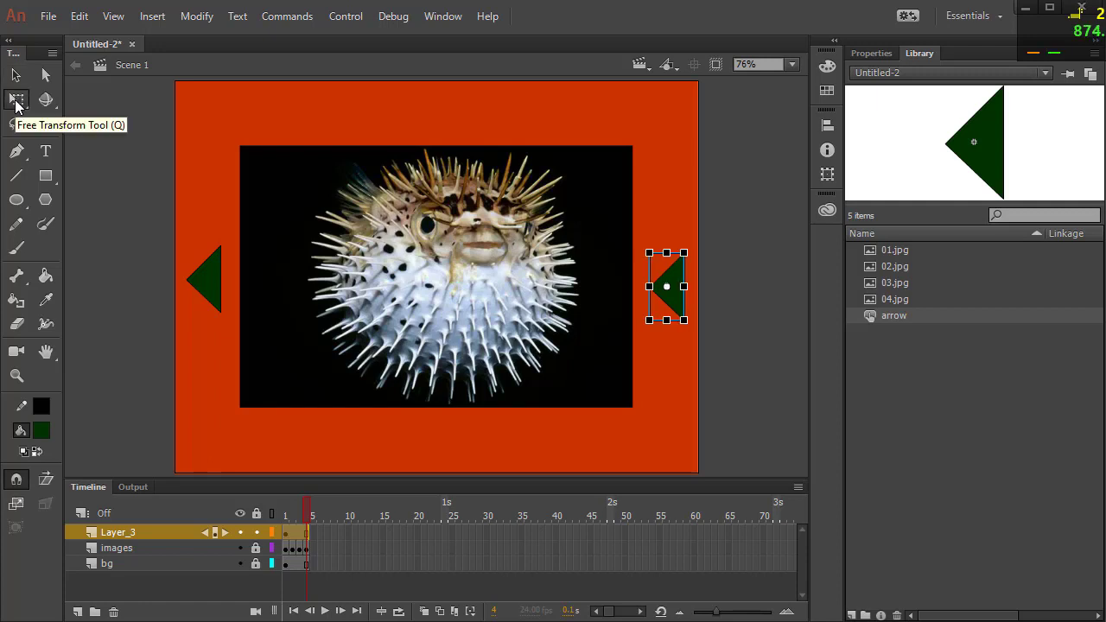
{"action": "left_click_drag", "start_coordinate": [696, 256], "coordinate": [641, 372]}
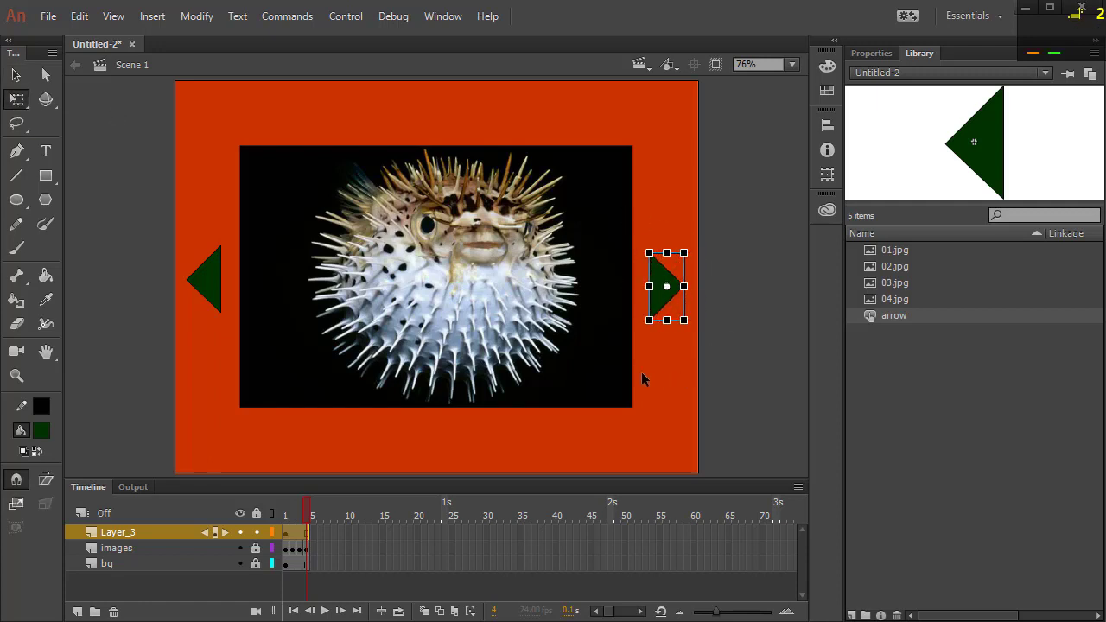
{"action": "left_click", "coordinate": [719, 336]}
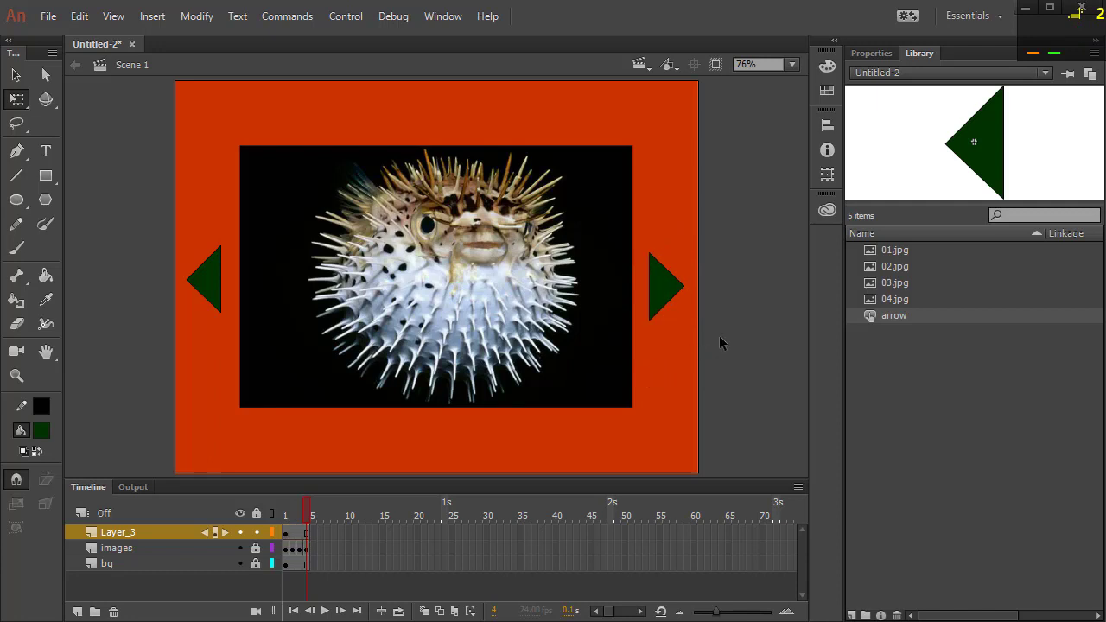
Step: Give the right-pointing arrow button the instance name btnRight
{"action": "left_click", "coordinate": [675, 287]}
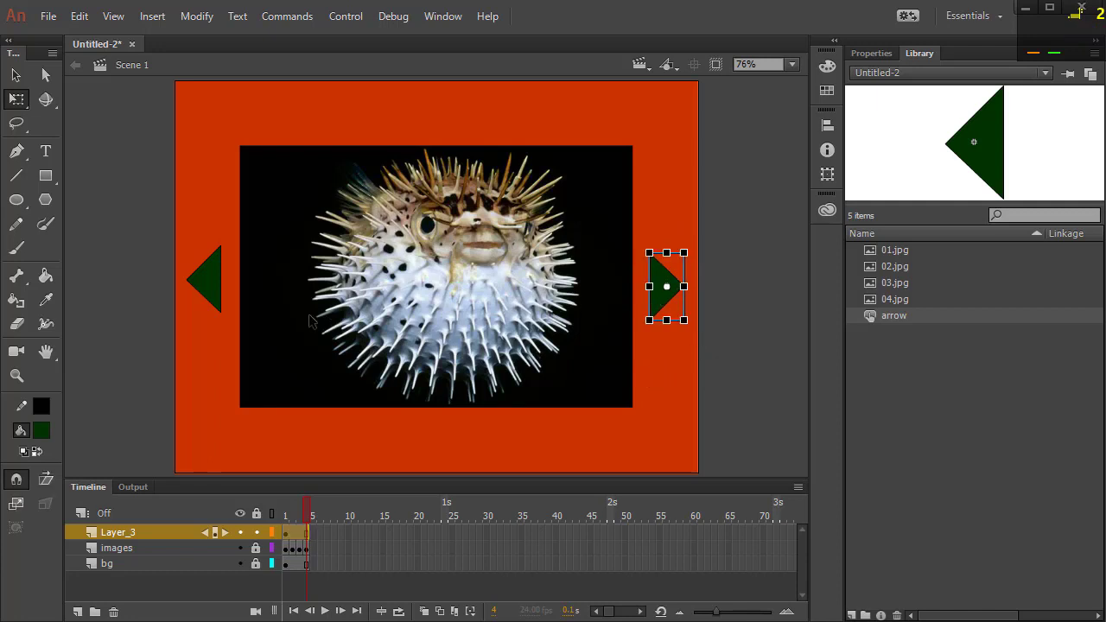
{"action": "left_click", "coordinate": [214, 292]}
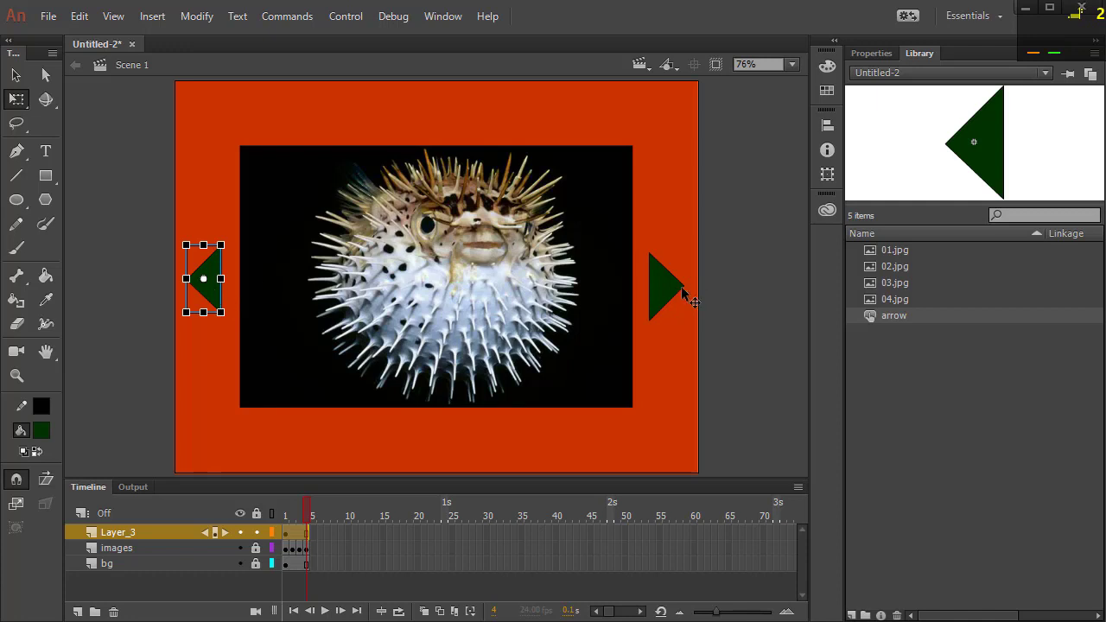
{"action": "left_click", "coordinate": [862, 55]}
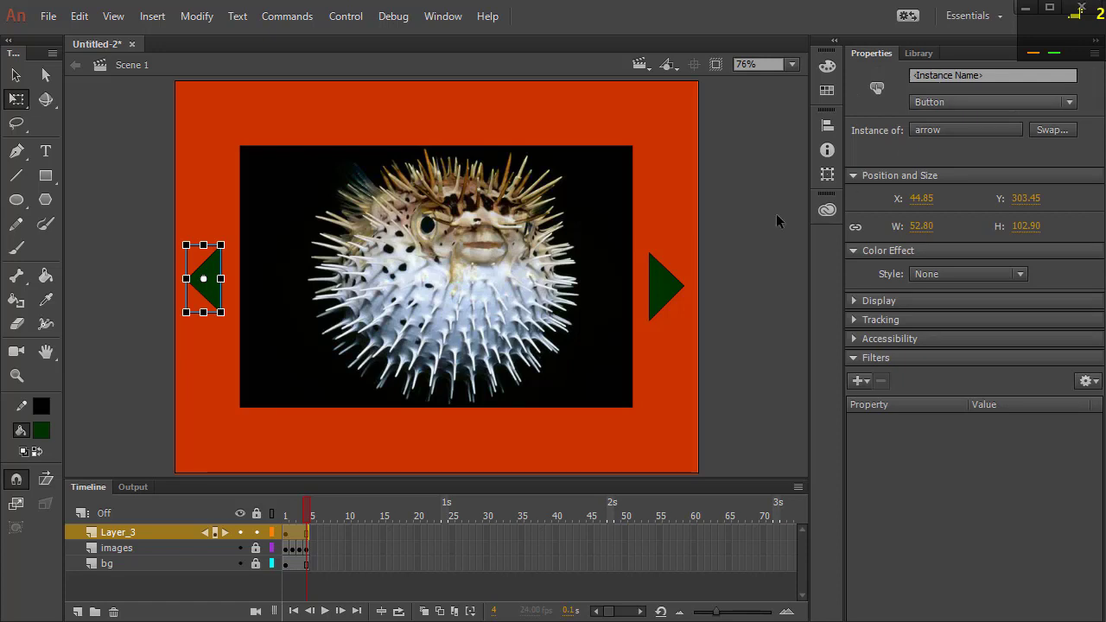
{"action": "left_click", "coordinate": [665, 294]}
{"action": "left_click", "coordinate": [948, 75]}
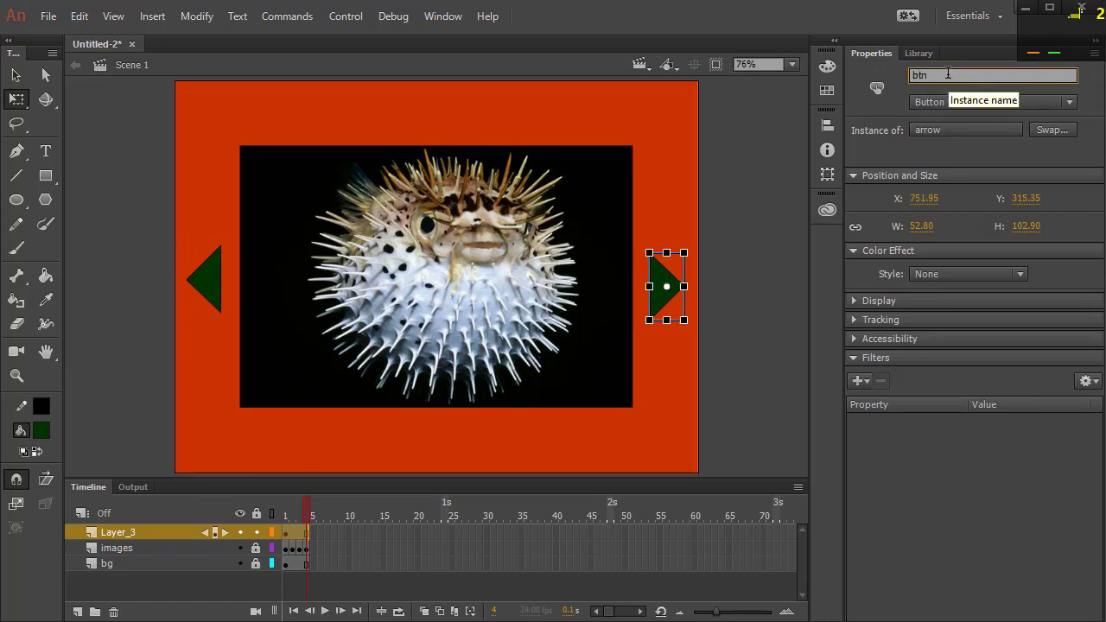
{"action": "type", "text": "btnRight"}
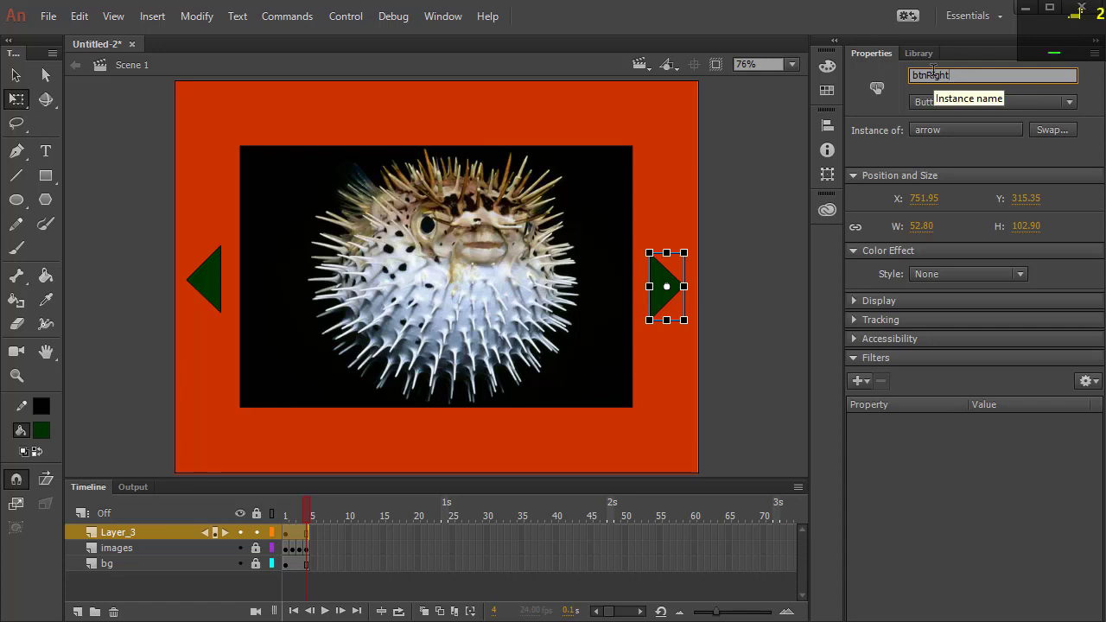
{"action": "left_click", "coordinate": [928, 75]}
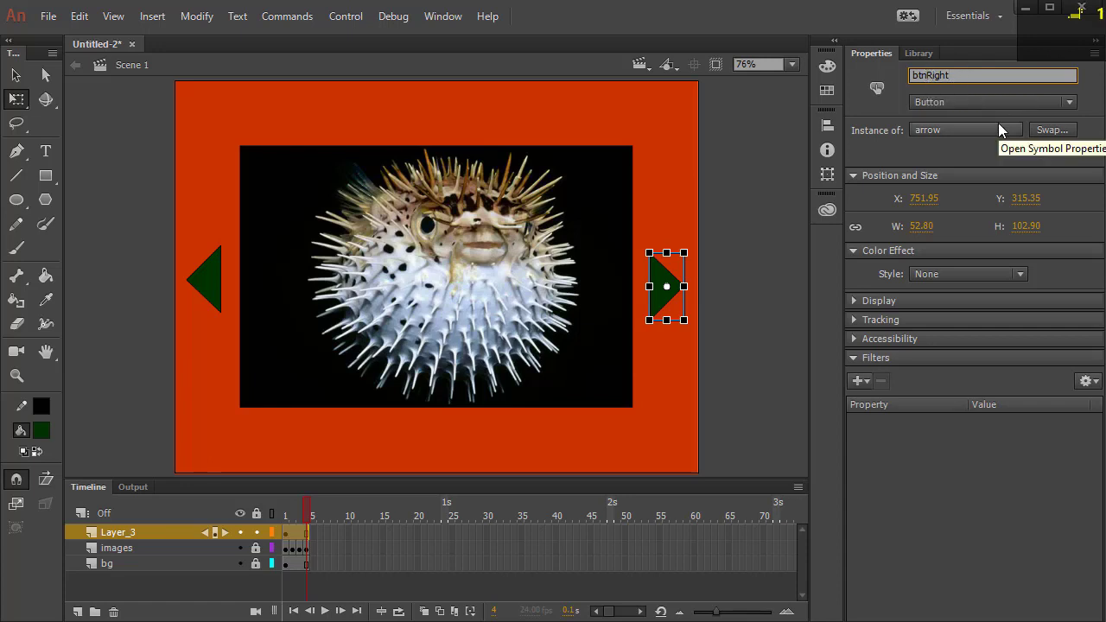
{"action": "type", "text": "_"}
{"action": "key", "text": "BackSpace"}
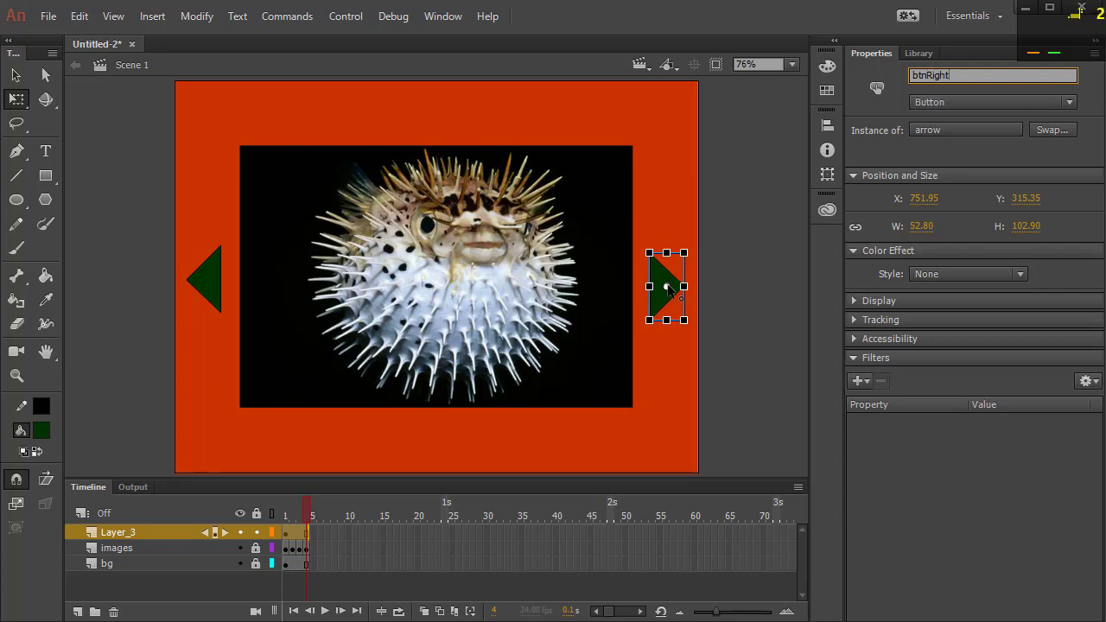
Step: Give the left-pointing arrow button the instance name btnLeft
{"action": "left_click", "coordinate": [201, 278]}
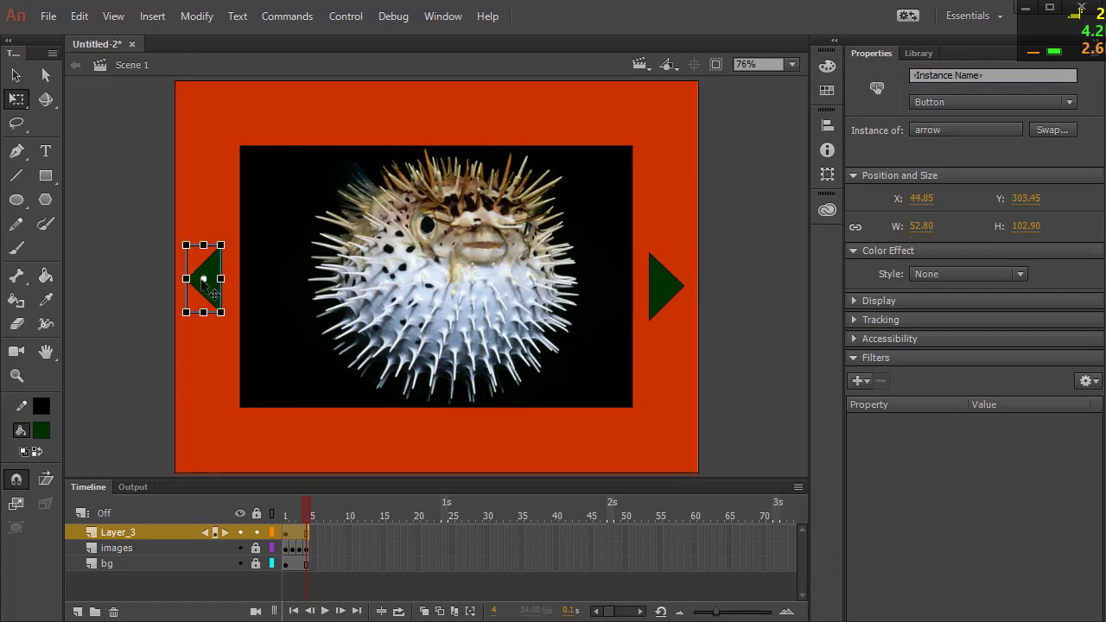
{"action": "left_click", "coordinate": [947, 75]}
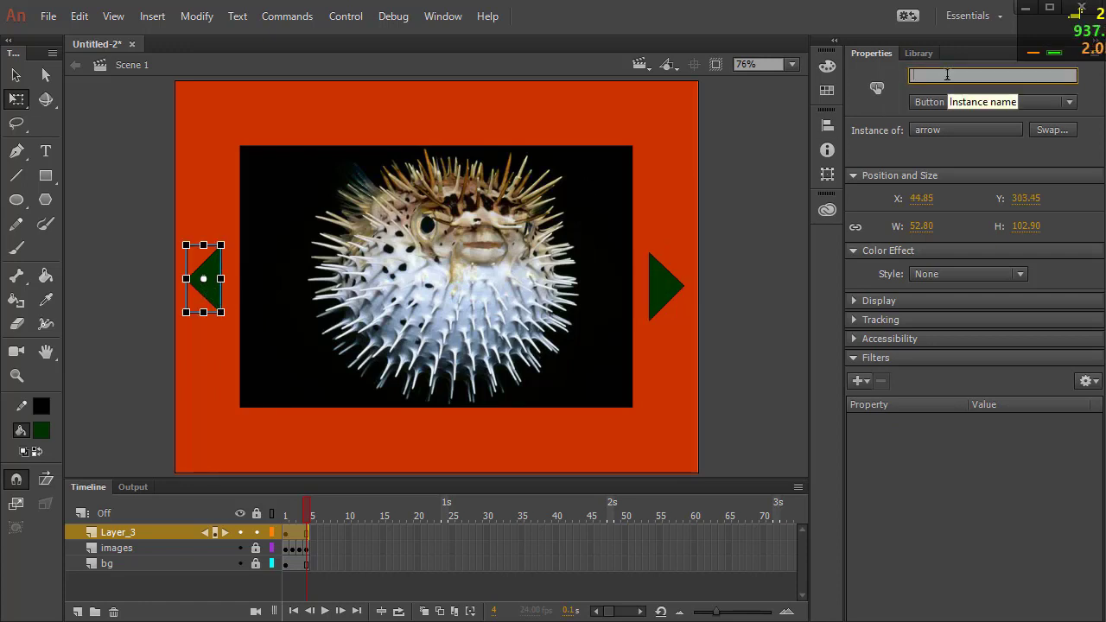
{"action": "type", "text": "btnLes"}
{"action": "key", "text": "BackSpace"}
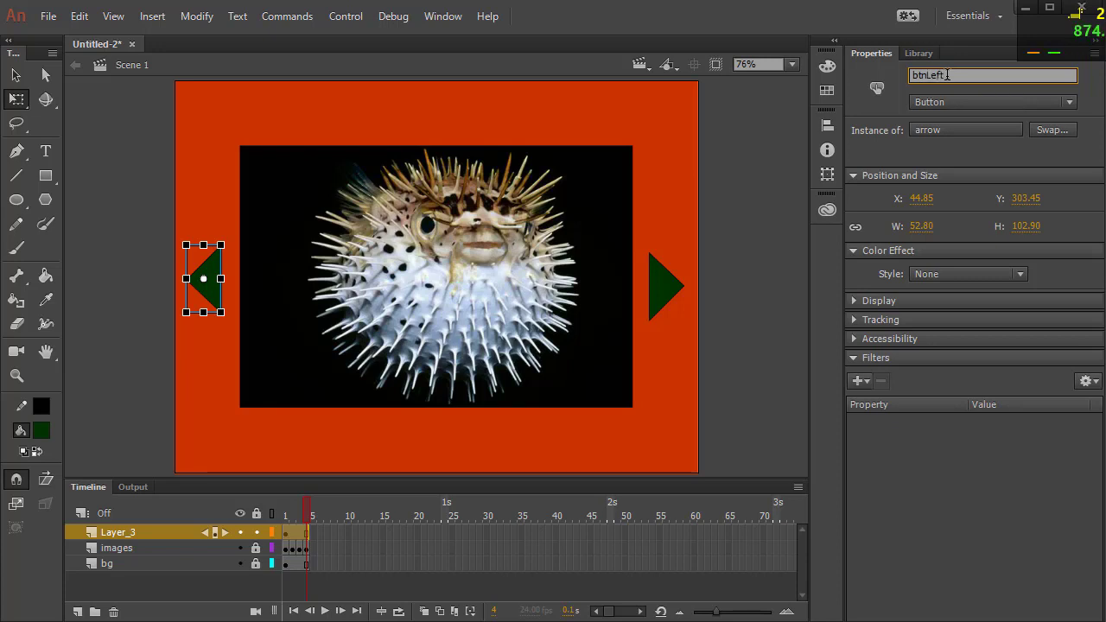
{"action": "left_click", "coordinate": [792, 263]}
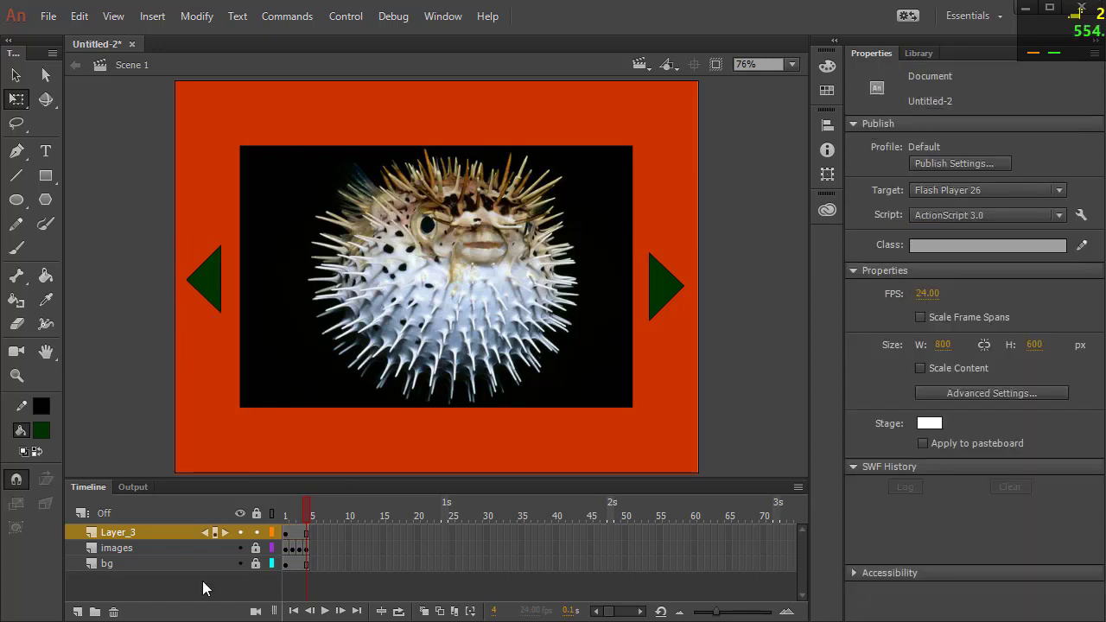
Step: Rename Layer_3 as buttons
{"action": "left_click", "coordinate": [117, 532]}
{"action": "double_click", "coordinate": [116, 532]}
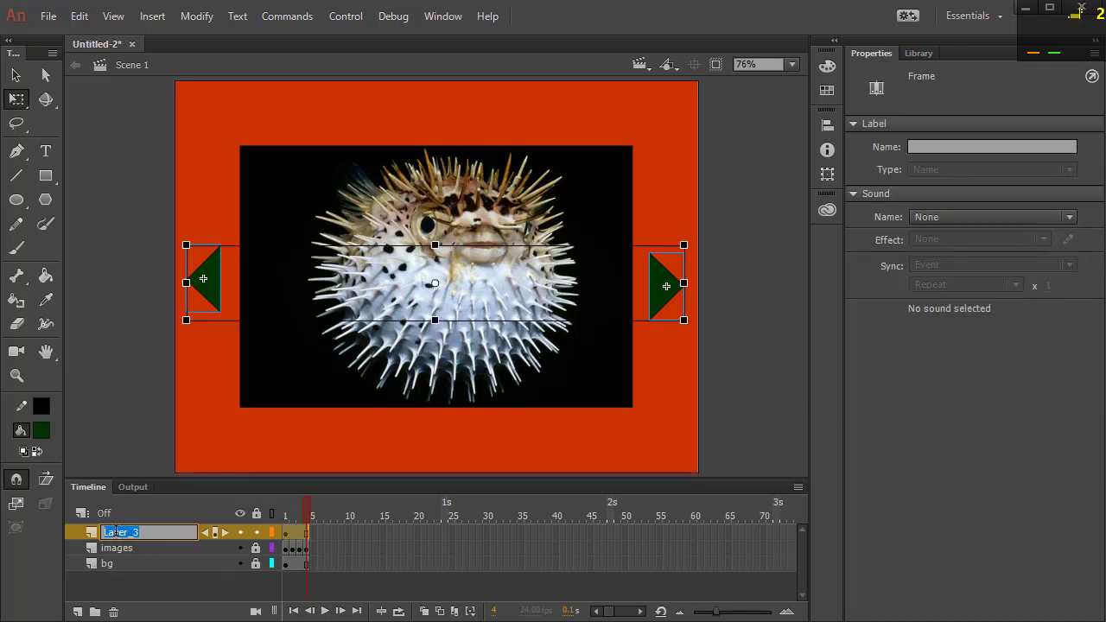
{"action": "type", "text": "buttons"}
{"action": "key", "text": "Return"}
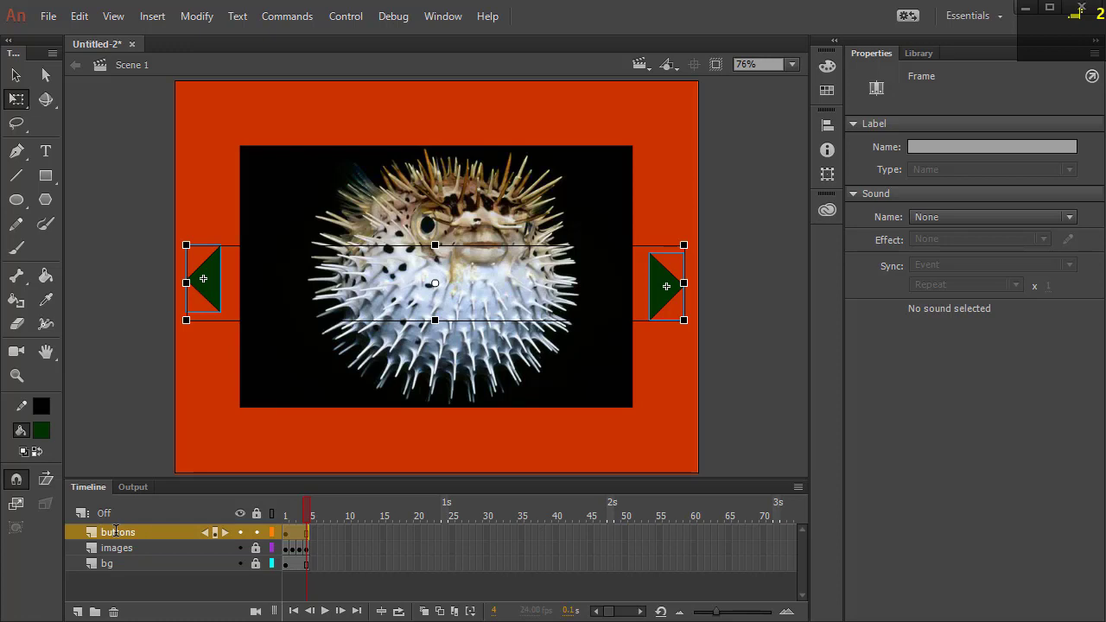
Step: Add a new layer above the buttons layer and name it actions
{"action": "left_click", "coordinate": [78, 612]}
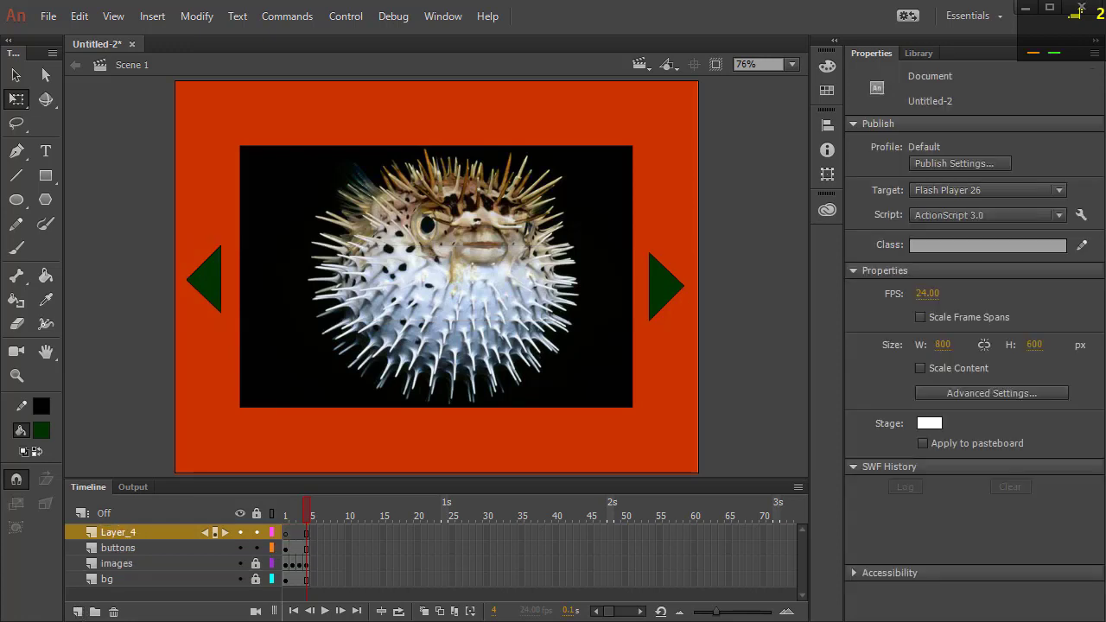
{"action": "left_click", "coordinate": [121, 535]}
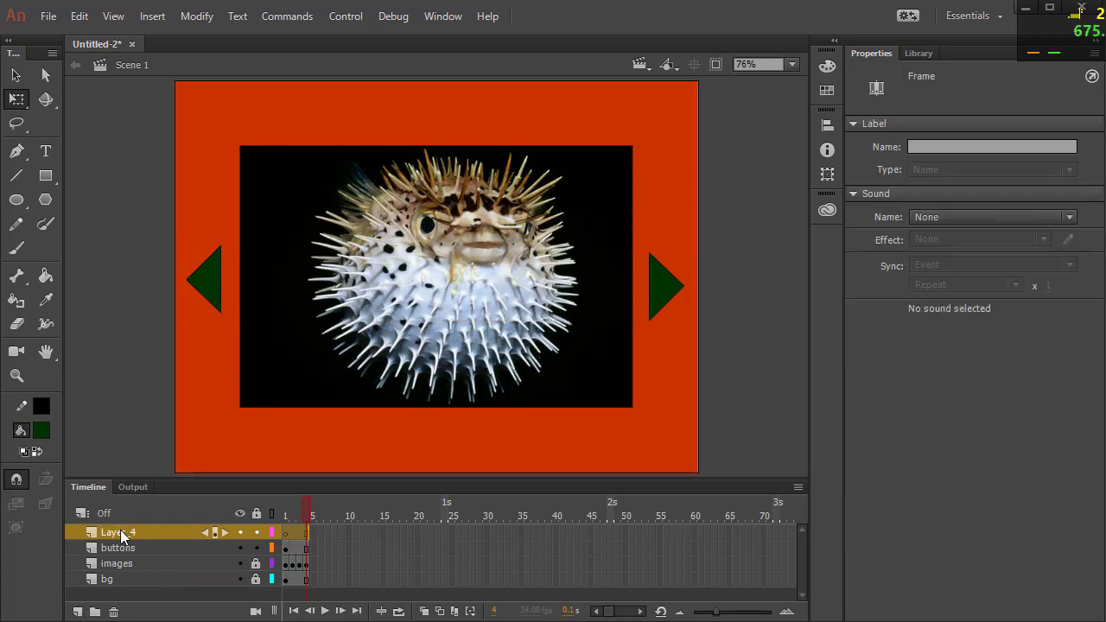
{"action": "double_click", "coordinate": [121, 533]}
{"action": "type", "text": "ac"}
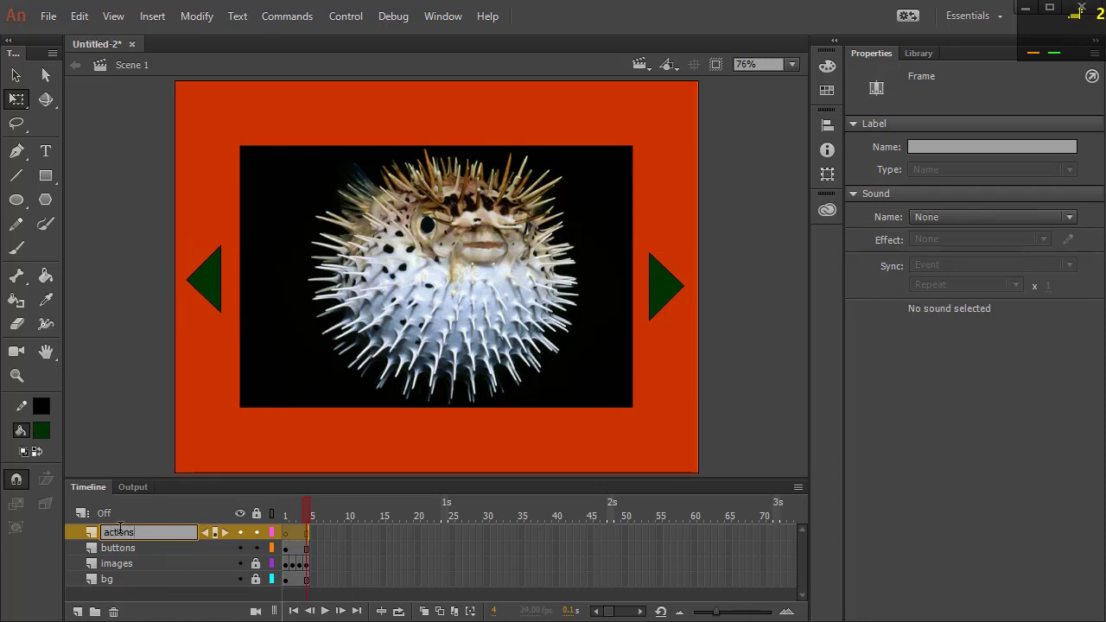
{"action": "type", "text": "tions"}
{"action": "key", "text": "Return"}
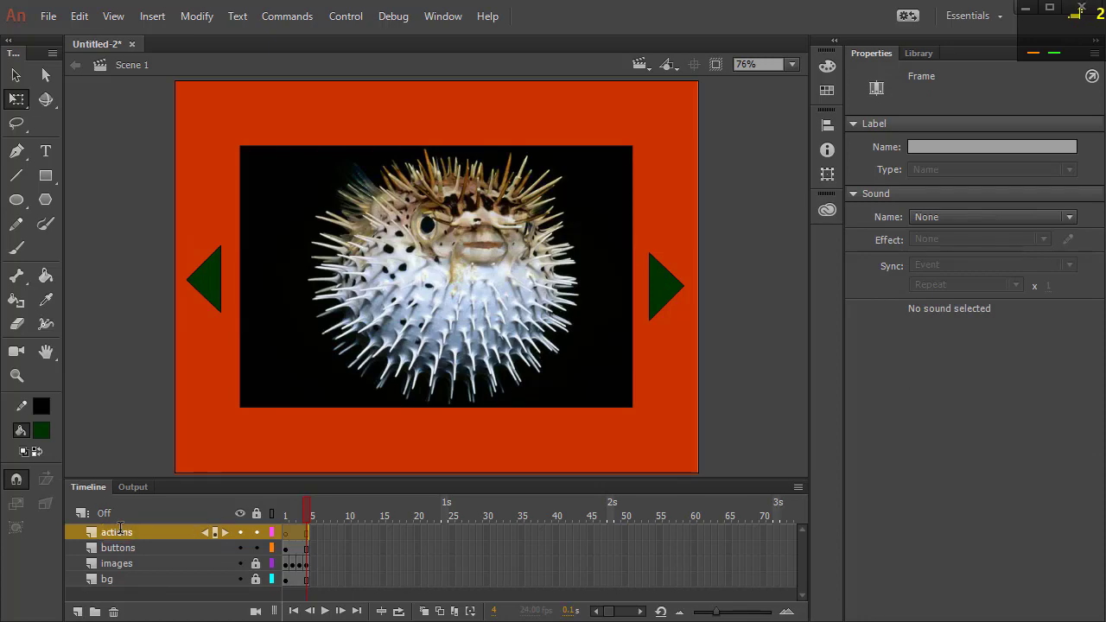
Step: Open the script editor for frame 1 of the actions layer and move it up over the stage
{"action": "left_click", "coordinate": [286, 515]}
{"action": "right_click", "coordinate": [288, 533]}
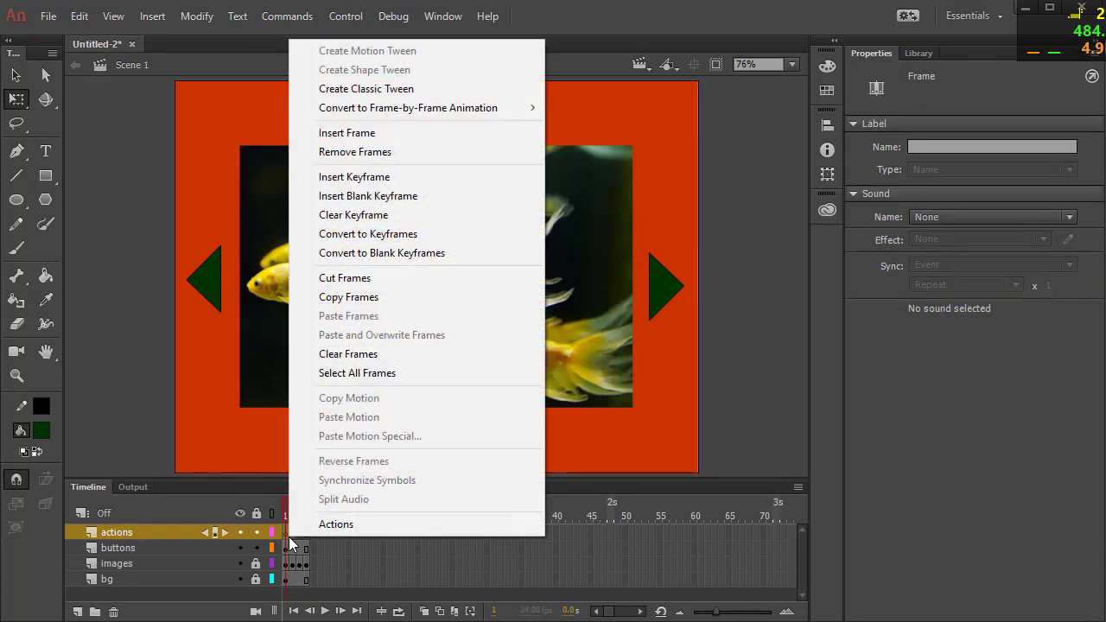
{"action": "left_click", "coordinate": [338, 524]}
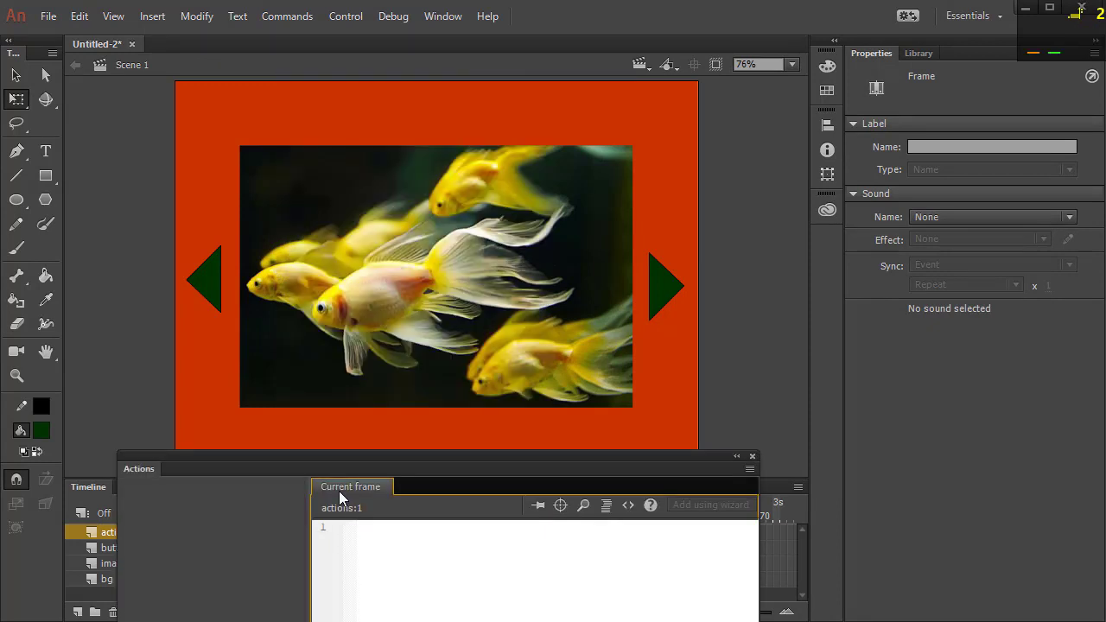
{"action": "left_click_drag", "start_coordinate": [363, 456], "coordinate": [594, 114]}
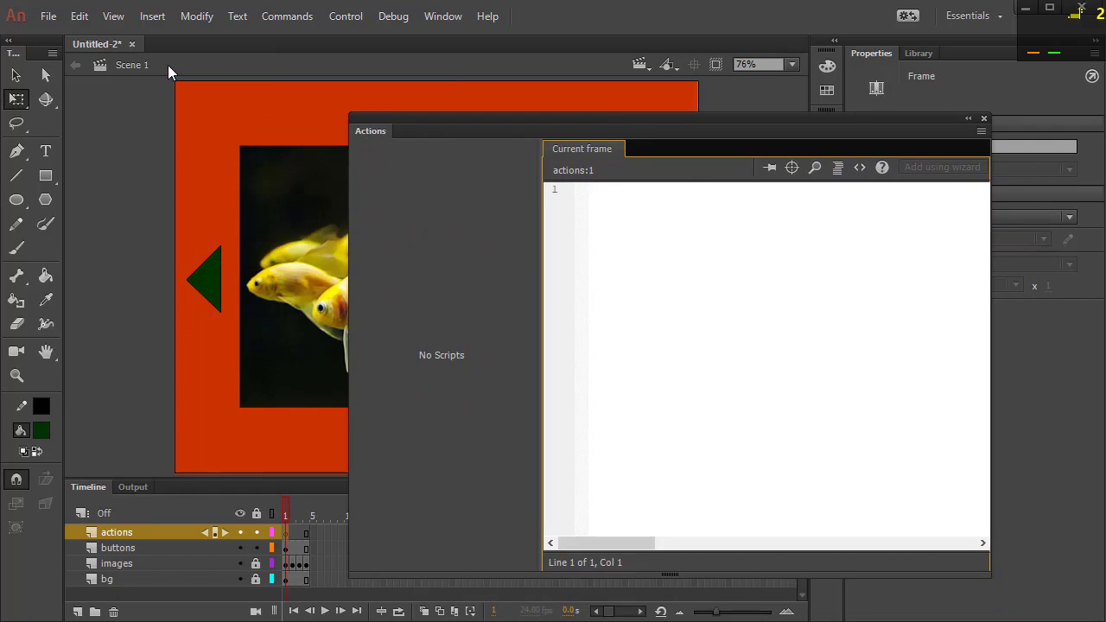
Step: Test the movie to watch how the photos play, and close the preview and the script editor
{"action": "left_click", "coordinate": [148, 109]}
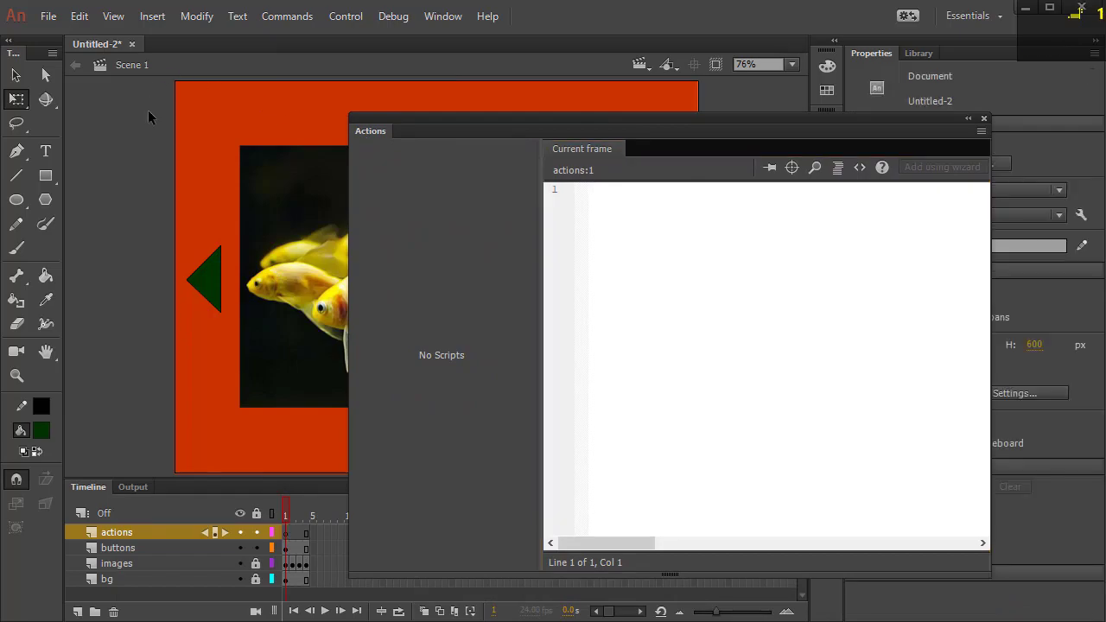
{"action": "key", "text": "ctrl+Return"}
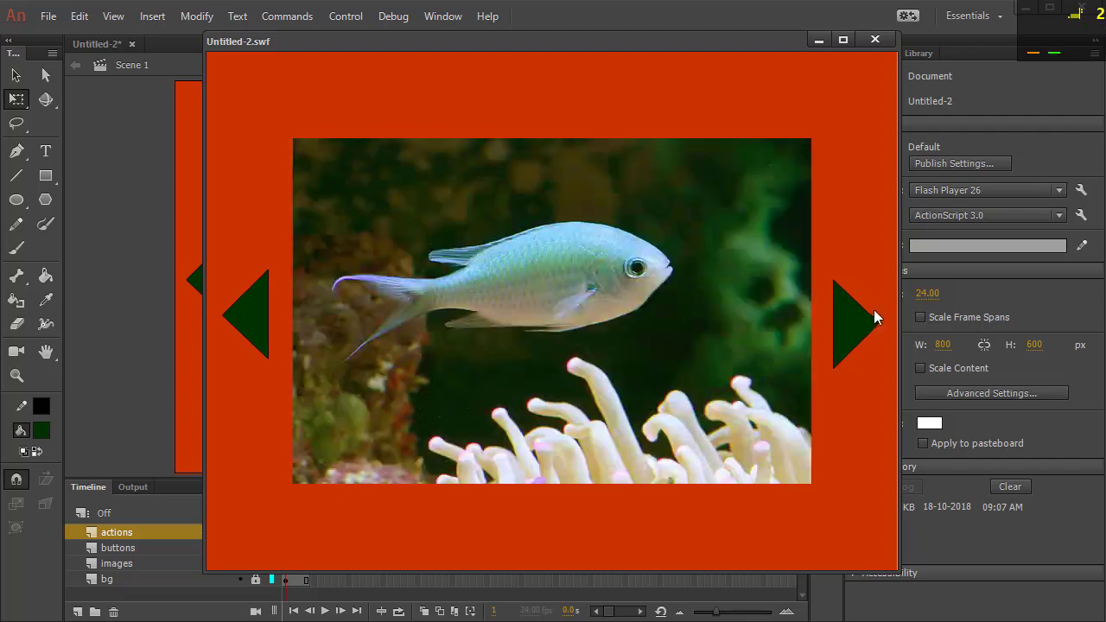
{"action": "left_click", "coordinate": [886, 35]}
{"action": "key", "text": "F9"}
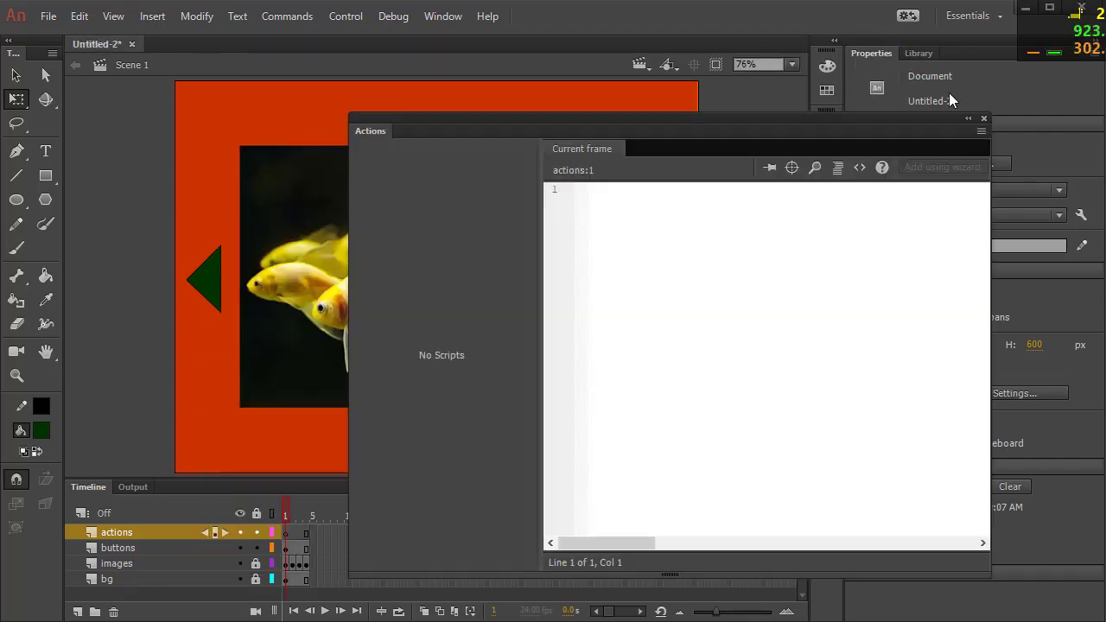
{"action": "left_click", "coordinate": [983, 118]}
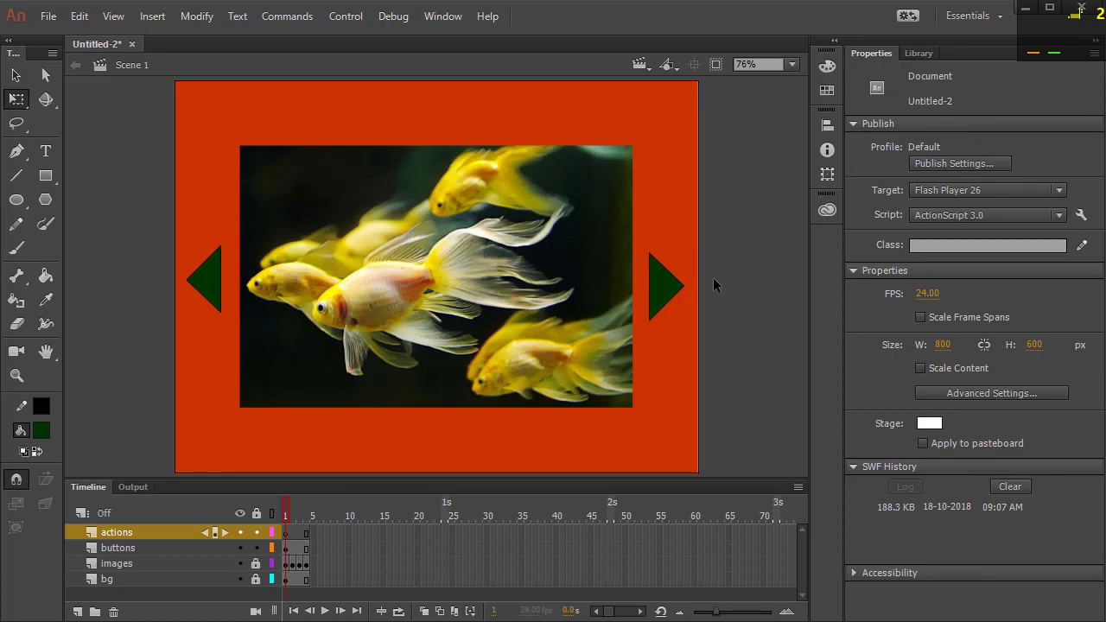
Step: Add an Over keyframe to the arrow button symbol and fill its arrow with bright green #00CC33
{"action": "left_click", "coordinate": [665, 287]}
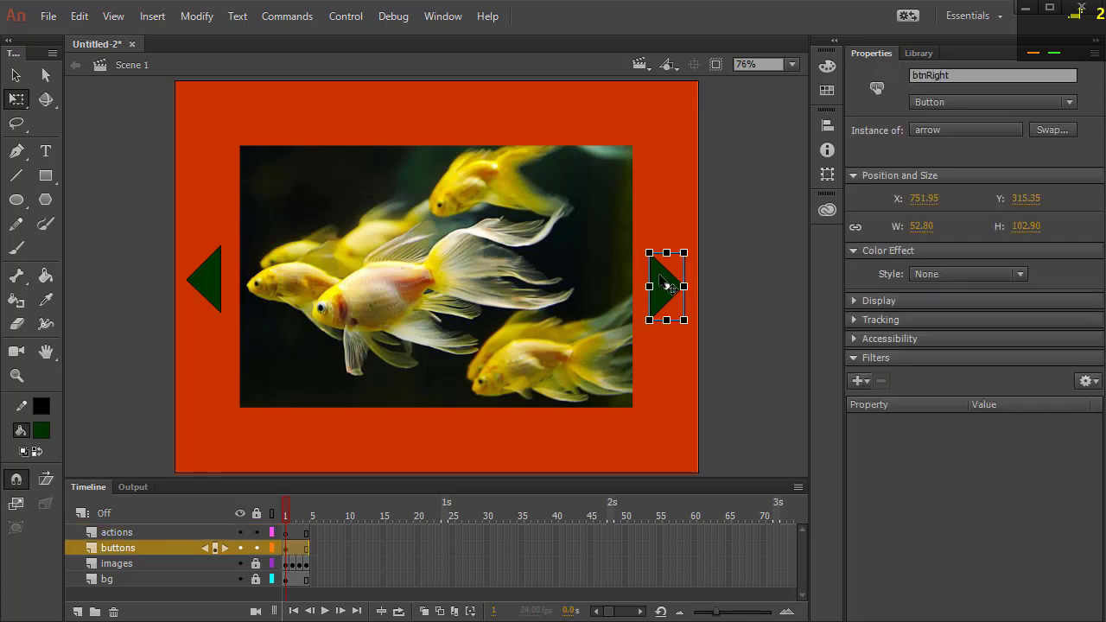
{"action": "double_click", "coordinate": [665, 286]}
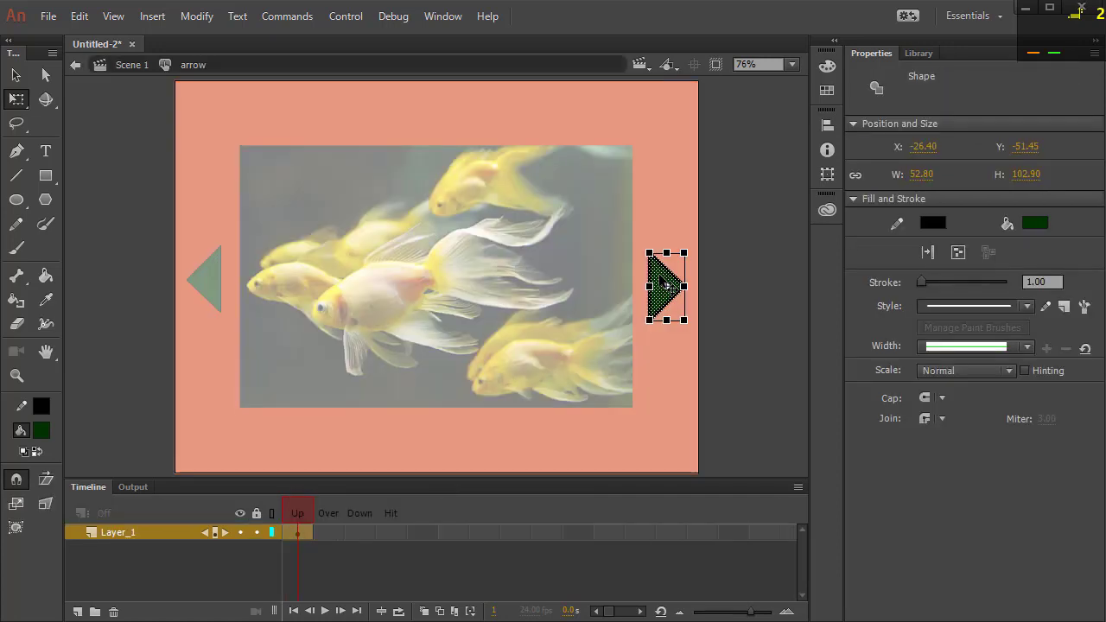
{"action": "left_click", "coordinate": [329, 531]}
{"action": "right_click", "coordinate": [328, 528]}
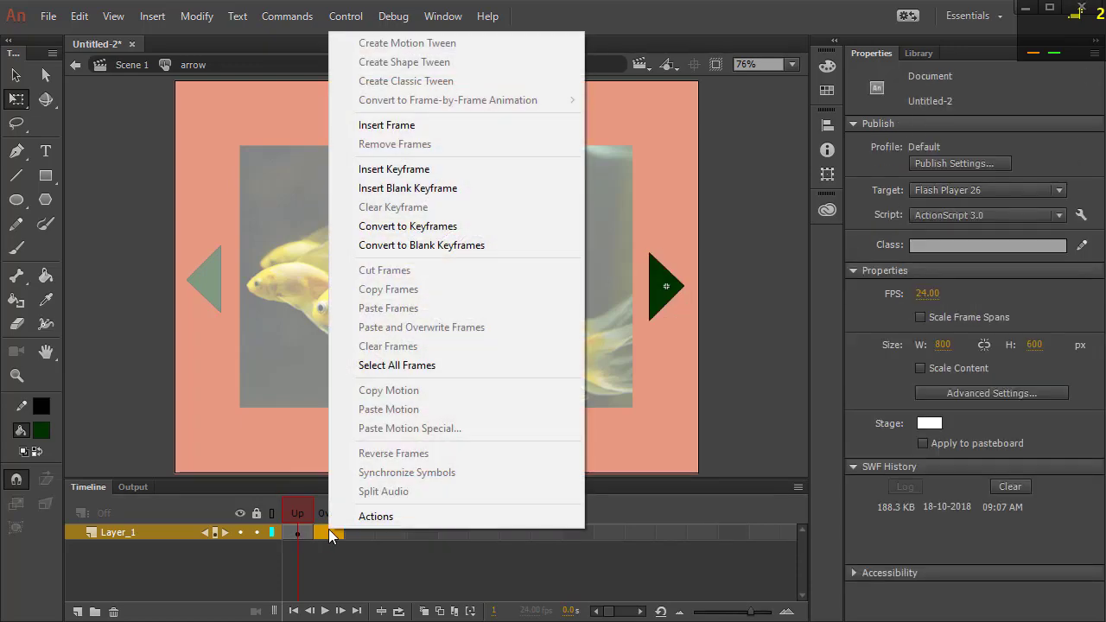
{"action": "left_click", "coordinate": [424, 171]}
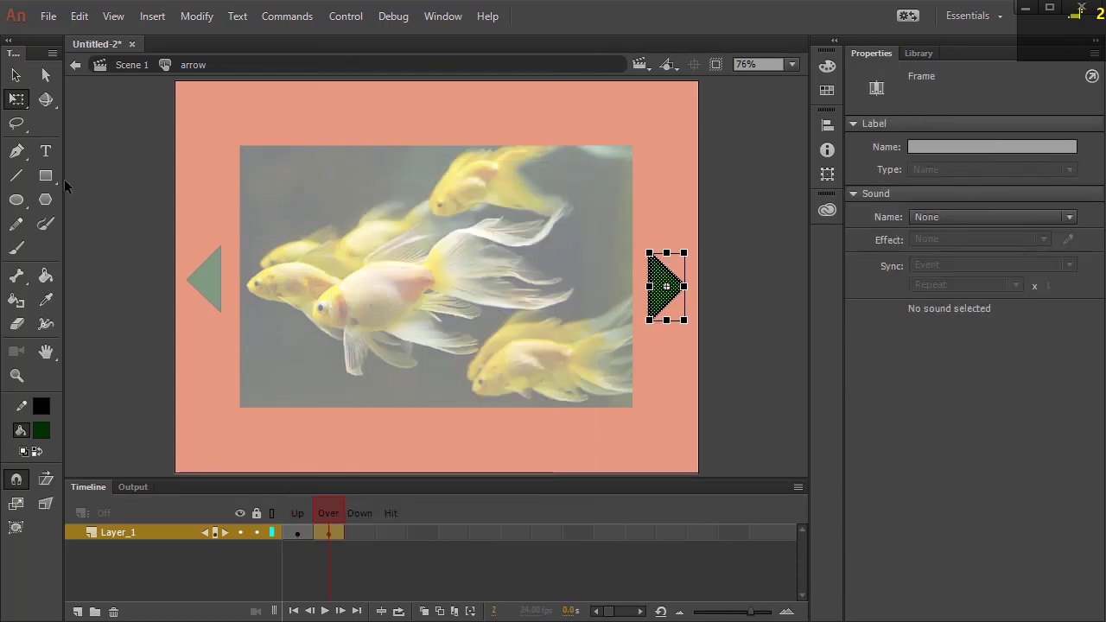
{"action": "left_click", "coordinate": [42, 431]}
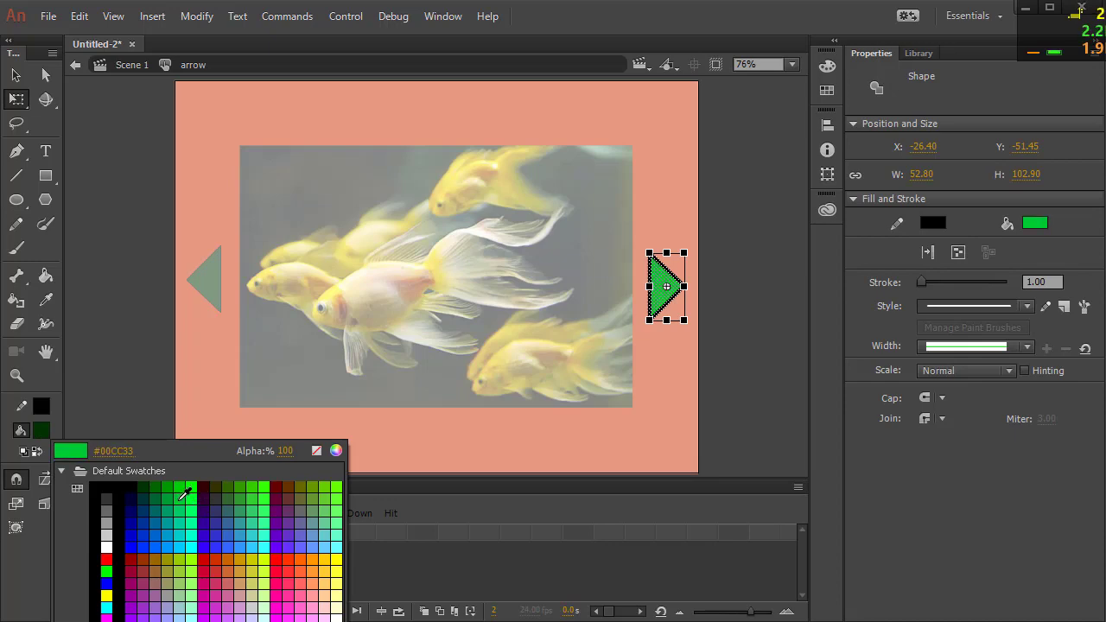
{"action": "left_click", "coordinate": [183, 493]}
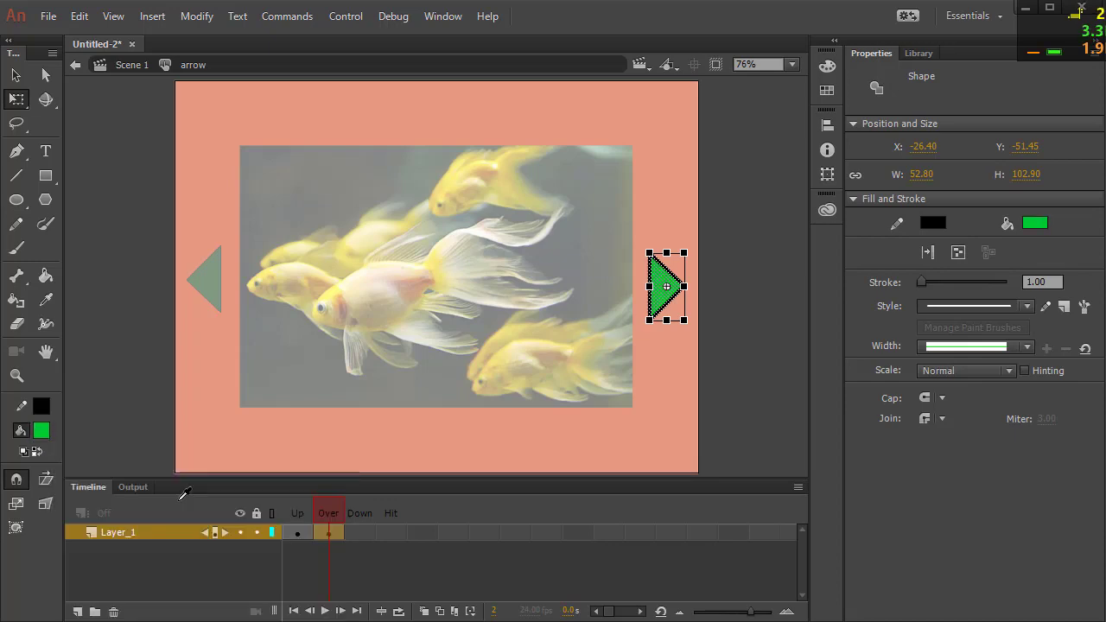
Step: Add a Down keyframe to the arrow button, shrink its arrow to about 39 × 77 px, and return to Scene 1
{"action": "right_click", "coordinate": [370, 534]}
{"action": "left_click", "coordinate": [508, 176]}
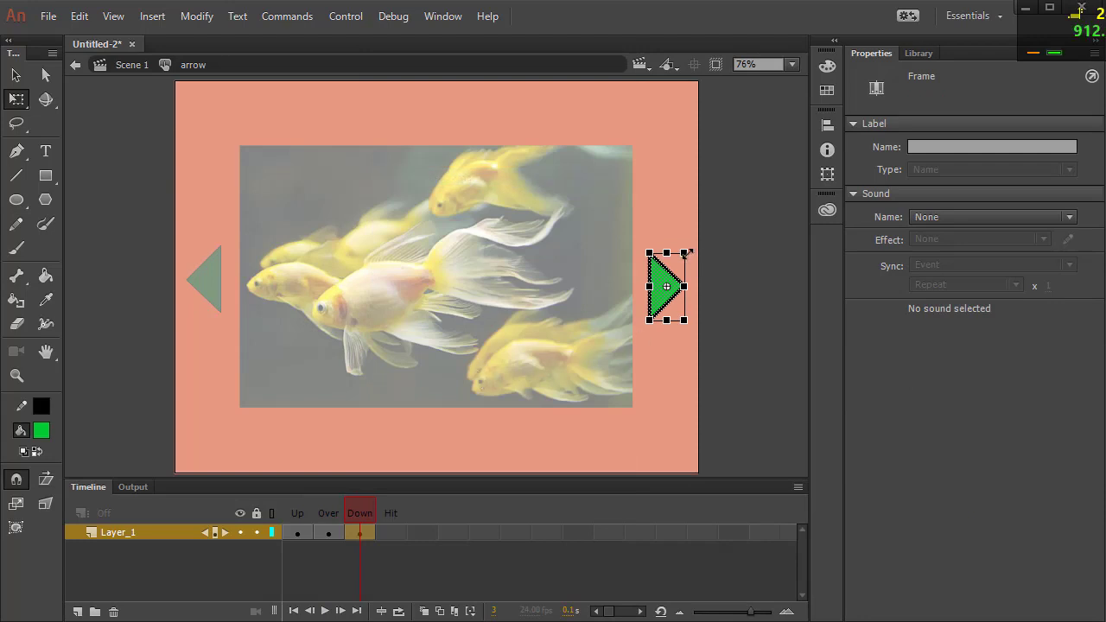
{"action": "mouse_move", "coordinate": [684, 254]}
{"action": "left_mouse_down"}
{"action": "mouse_move", "coordinate": [675, 258]}
{"action": "mouse_move", "coordinate": [677, 247]}
{"action": "mouse_move", "coordinate": [691, 261]}
{"action": "left_mouse_up"}
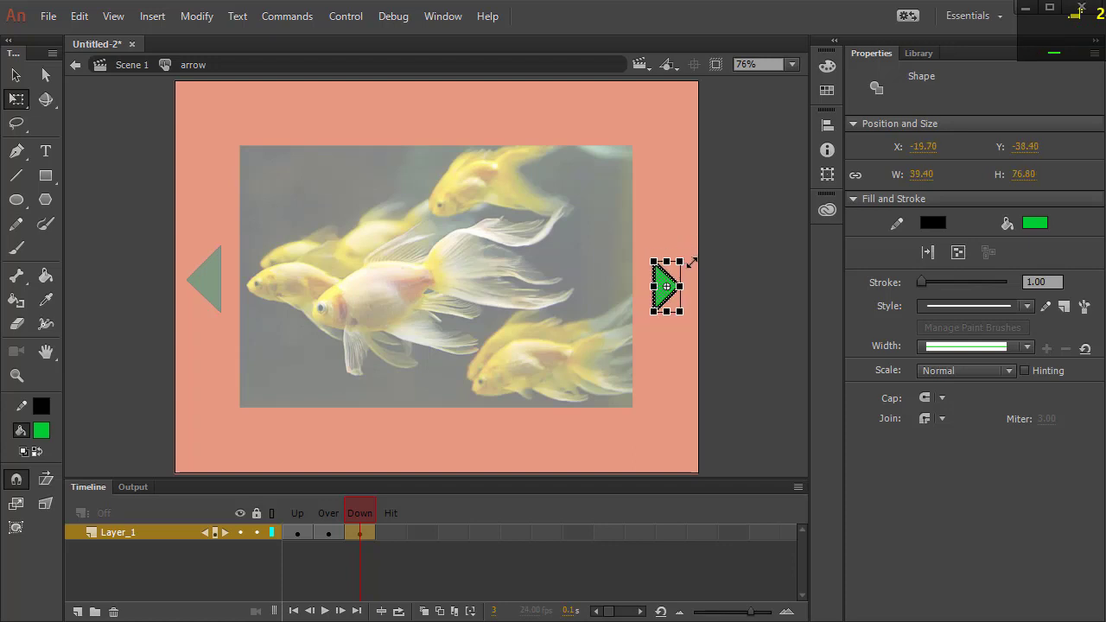
{"action": "left_click", "coordinate": [132, 67]}
Step: Test the movie to check the right arrow button's over and down states
{"action": "key", "text": "ctrl+Return"}
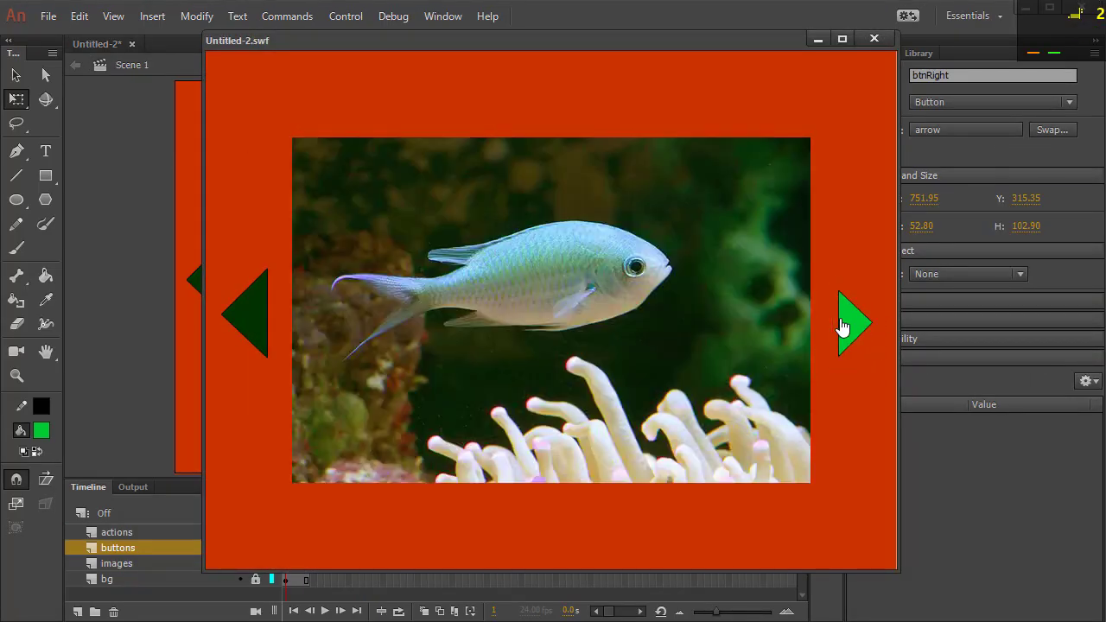
{"action": "left_click", "coordinate": [842, 326]}
{"action": "left_click", "coordinate": [874, 39]}
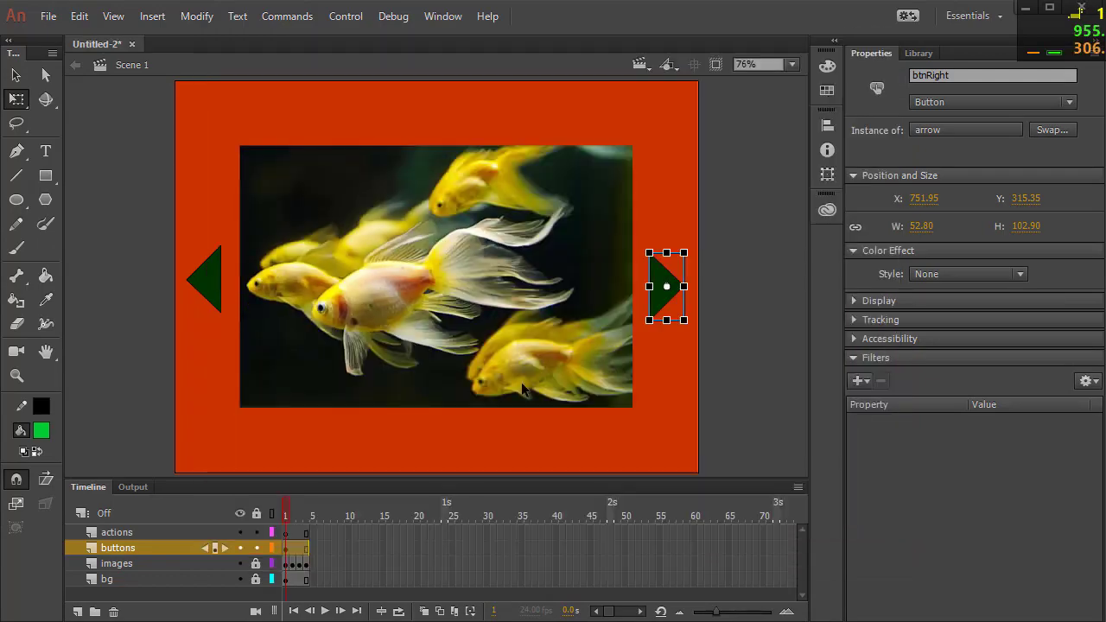
Step: Add a stop(); action to frame 1 of the actions layer and test the movie
{"action": "right_click", "coordinate": [286, 535]}
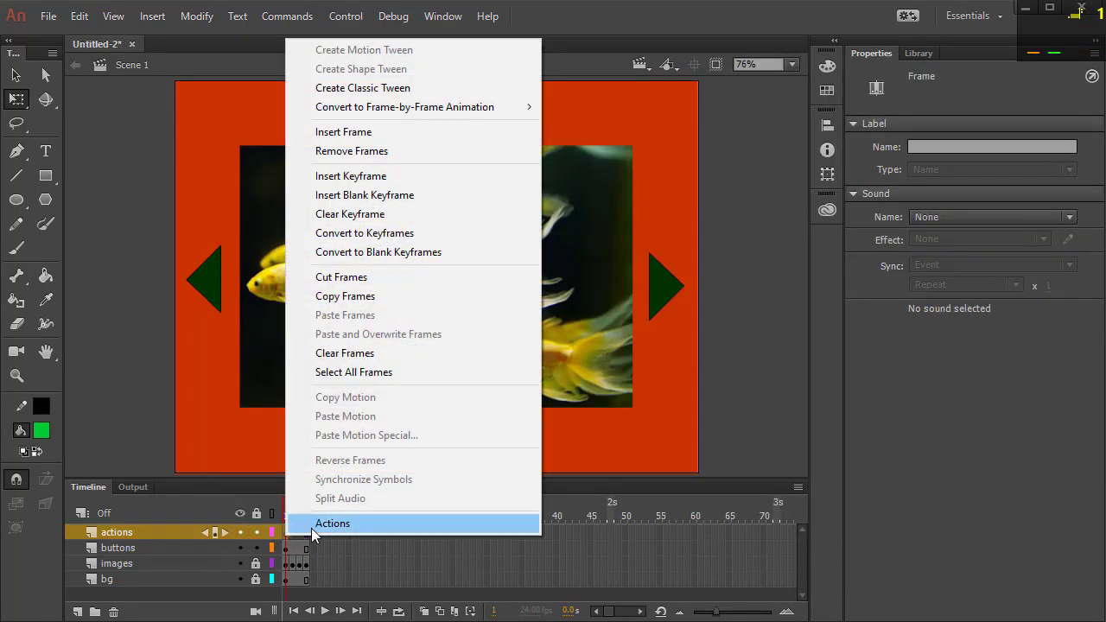
{"action": "left_click", "coordinate": [311, 528]}
{"action": "left_click", "coordinate": [666, 265]}
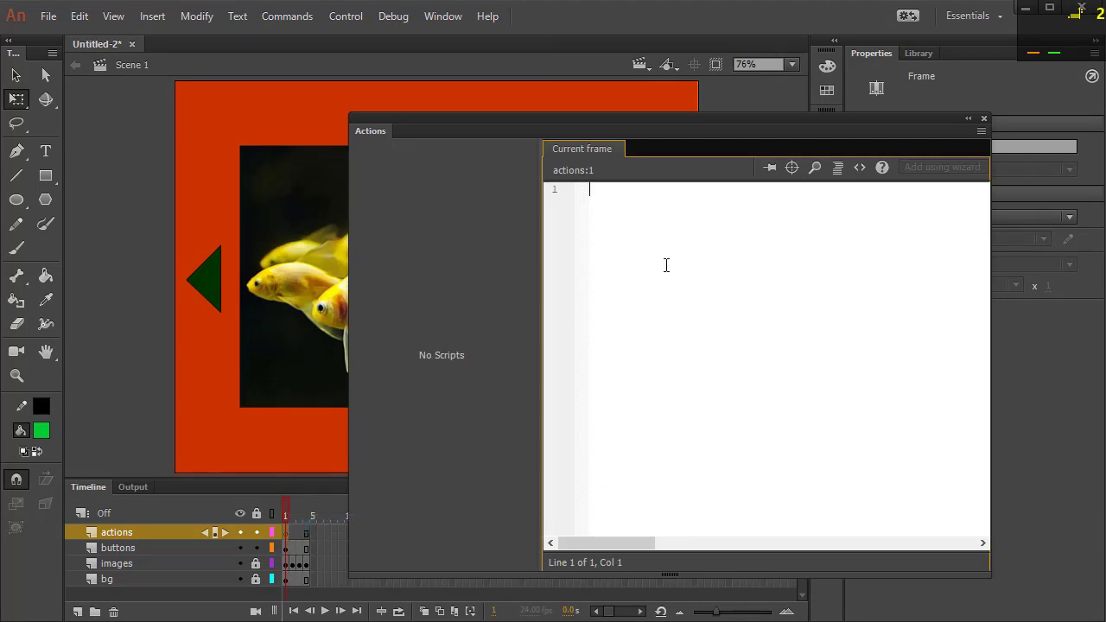
{"action": "type", "text": "stop("}
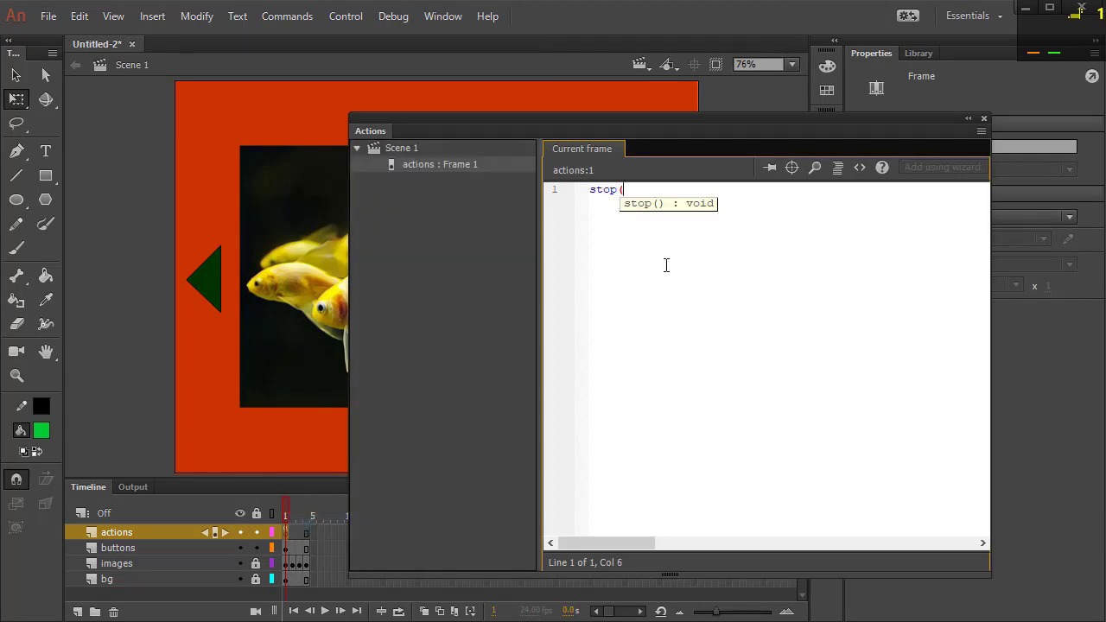
{"action": "type", "text": ");"}
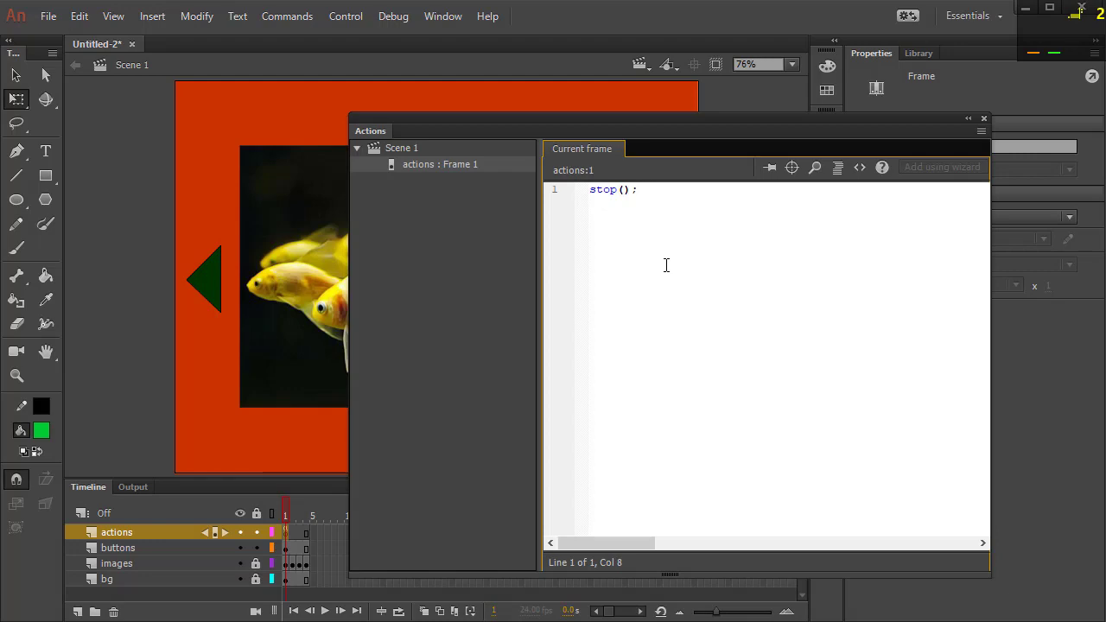
{"action": "key", "text": "ctrl+Return"}
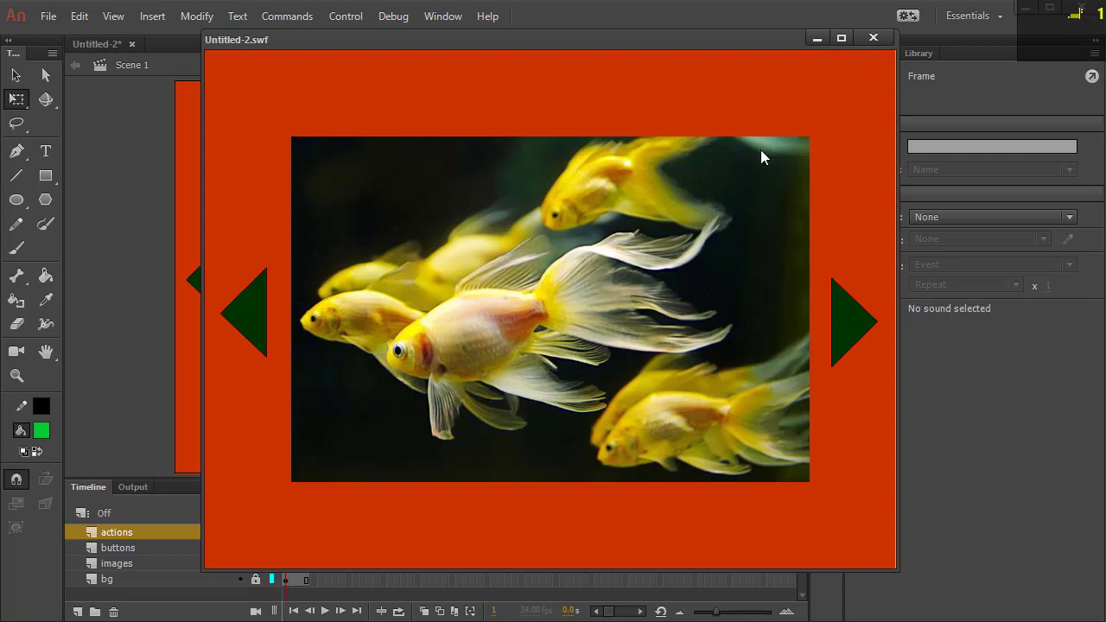
{"action": "left_click", "coordinate": [873, 37]}
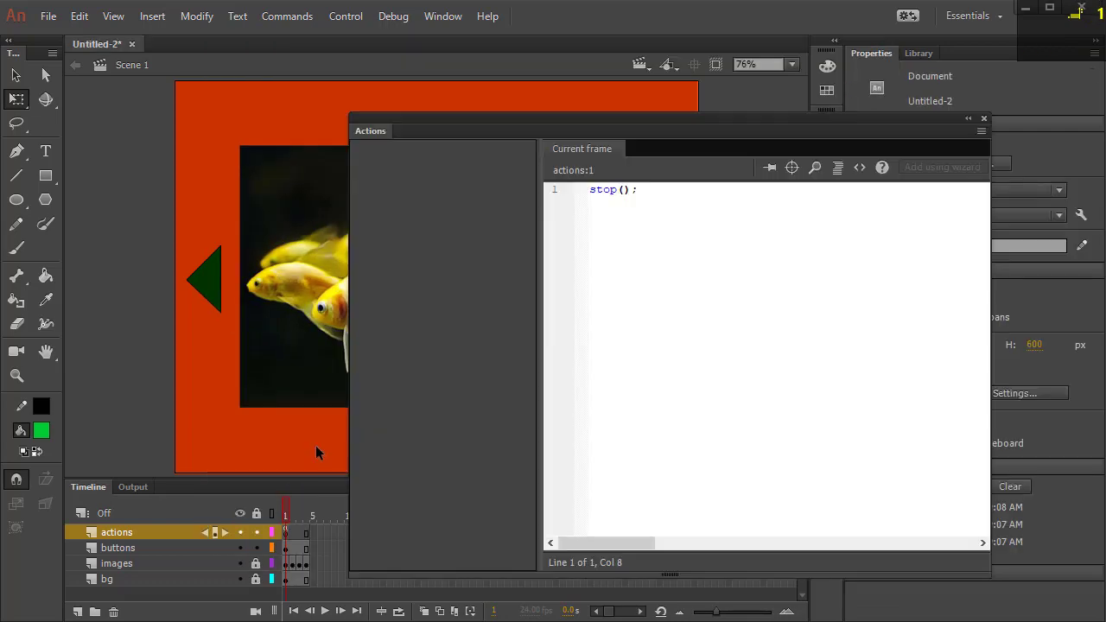
Step: Move the script editor clear of the timeline and view frame 2 of the gallery
{"action": "left_click_drag", "start_coordinate": [795, 117], "coordinate": [854, 83]}
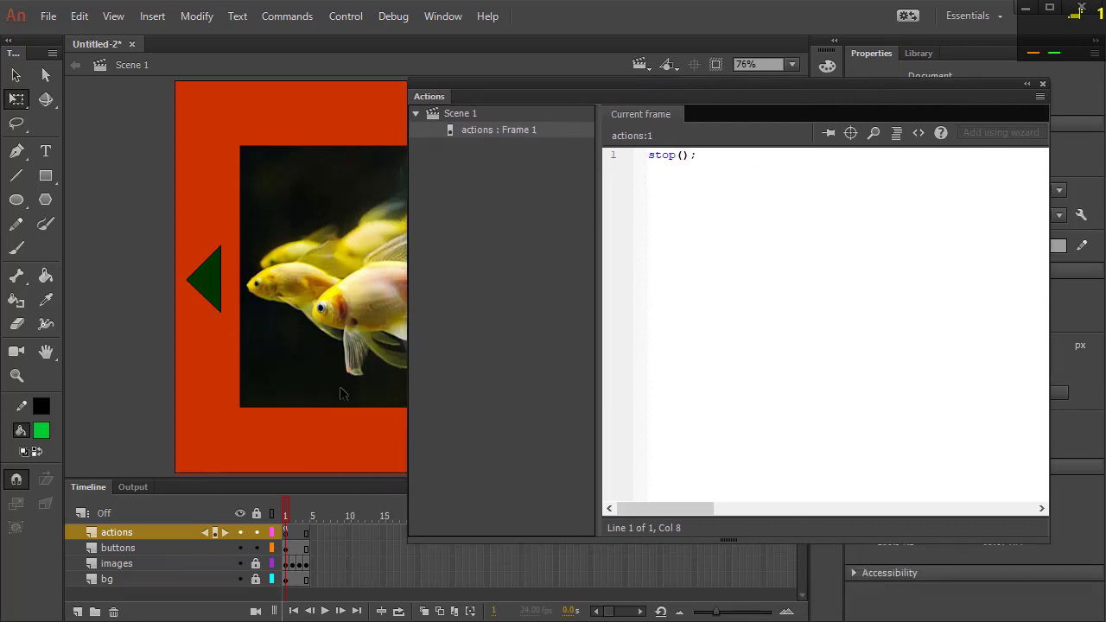
{"action": "left_click", "coordinate": [290, 509]}
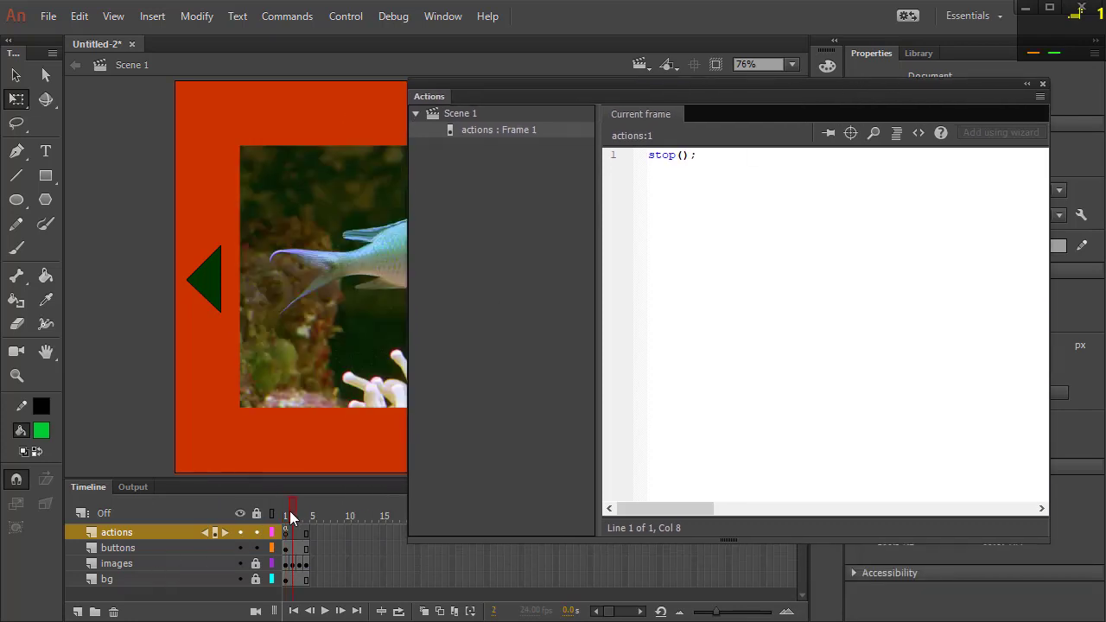
{"action": "left_click_drag", "start_coordinate": [291, 511], "coordinate": [294, 515]}
Step: Declare a function f1 (event:MouseEvent):void below stop(); in the frame 1 script, importing flash.events.MouseEvent
{"action": "left_click", "coordinate": [743, 189]}
{"action": "key", "text": "Return"}
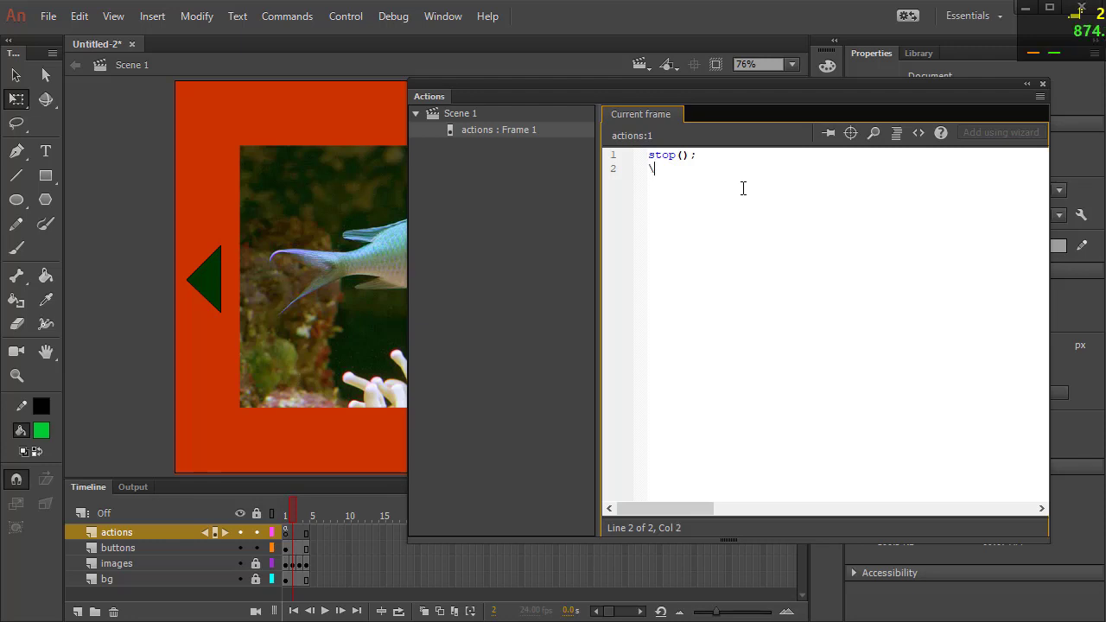
{"action": "key", "text": "Return"}
{"action": "type", "text": "function"}
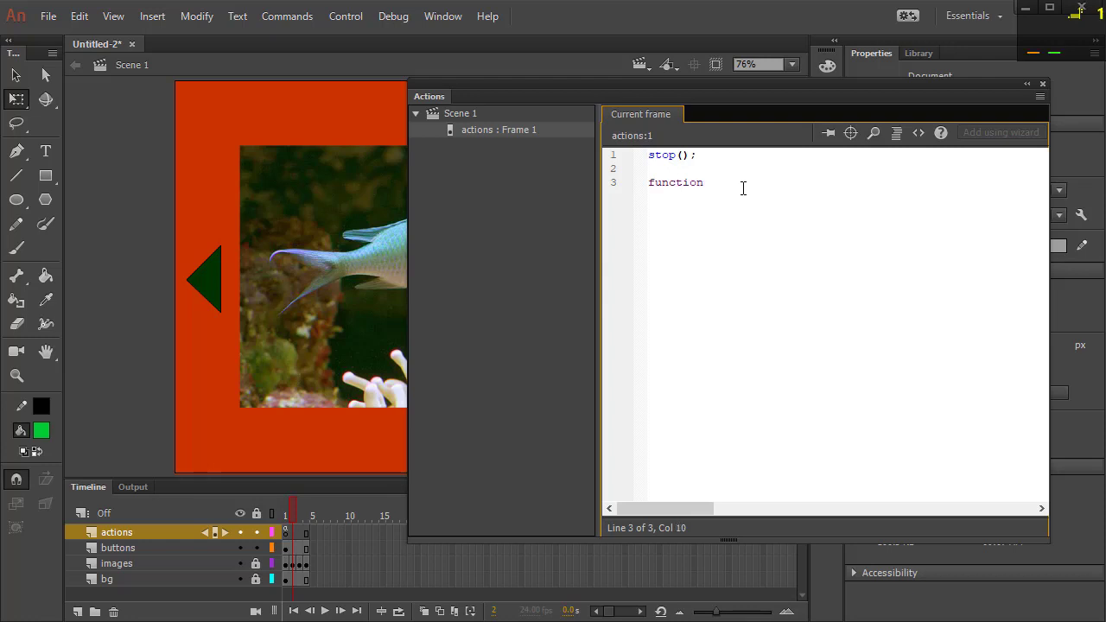
{"action": "type", "text": " fl ("}
{"action": "type", "text": "event:"}
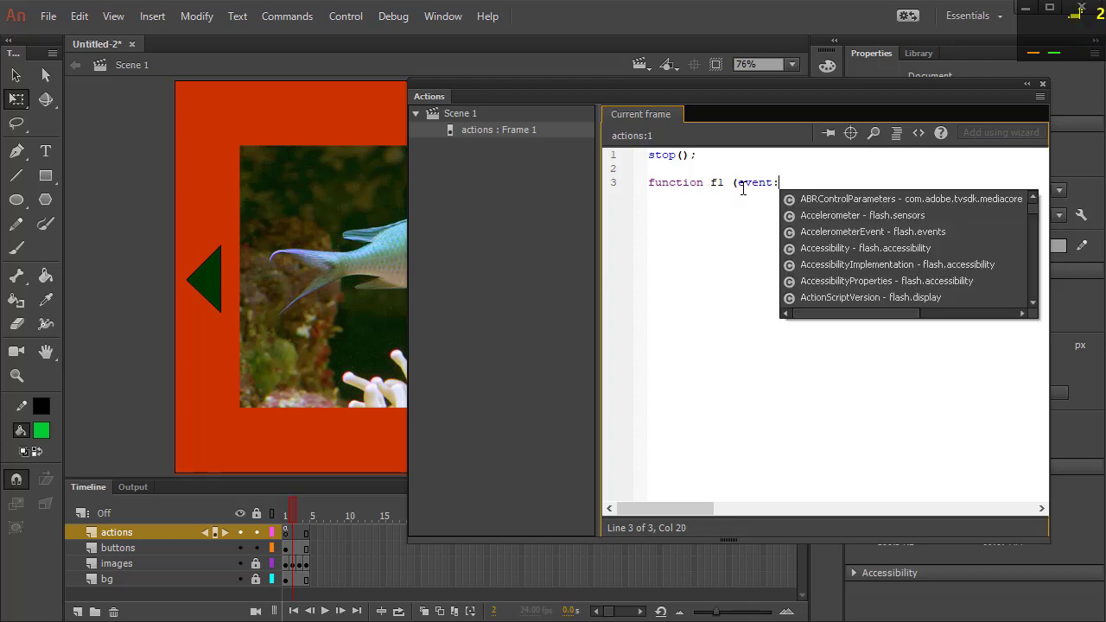
{"action": "type", "text": "Mouse"}
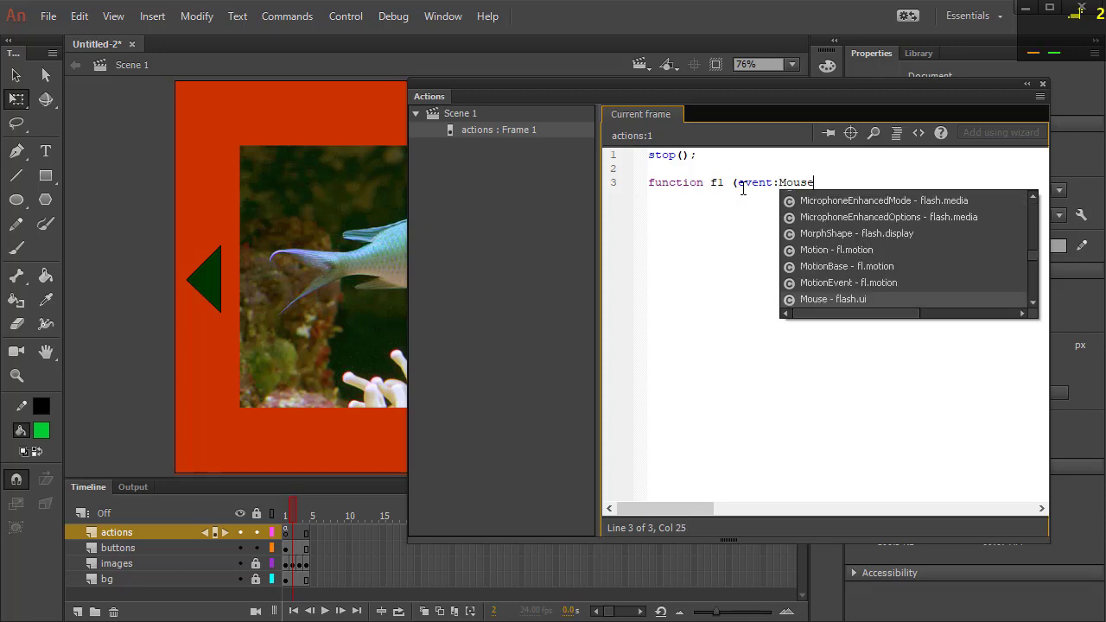
{"action": "type", "text": "Event"}
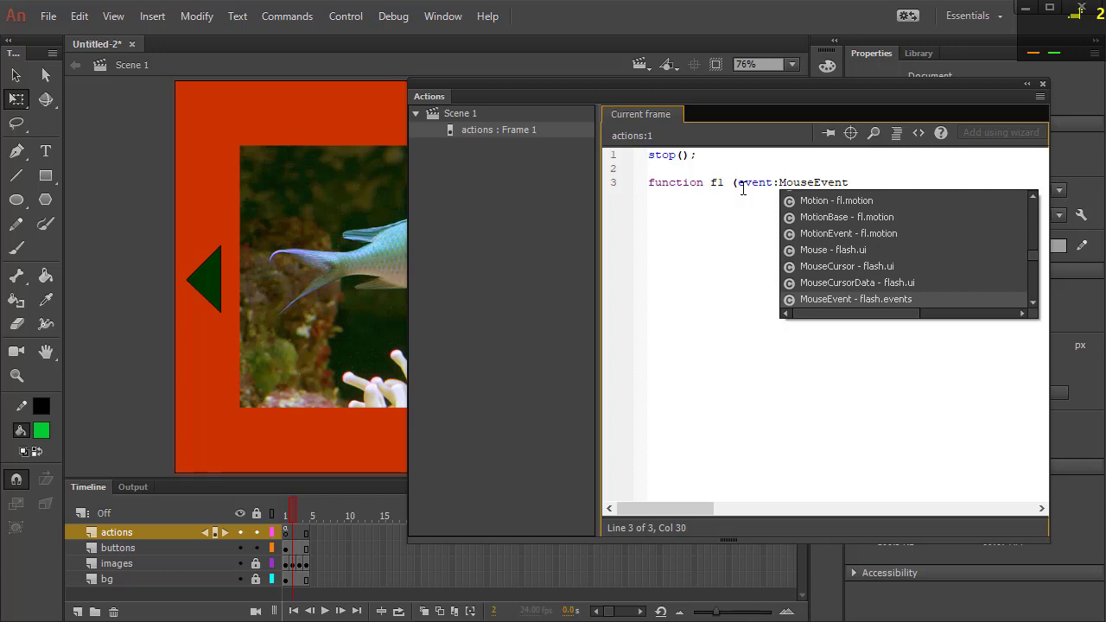
{"action": "key", "text": "Return"}
{"action": "type", "text": ");"}
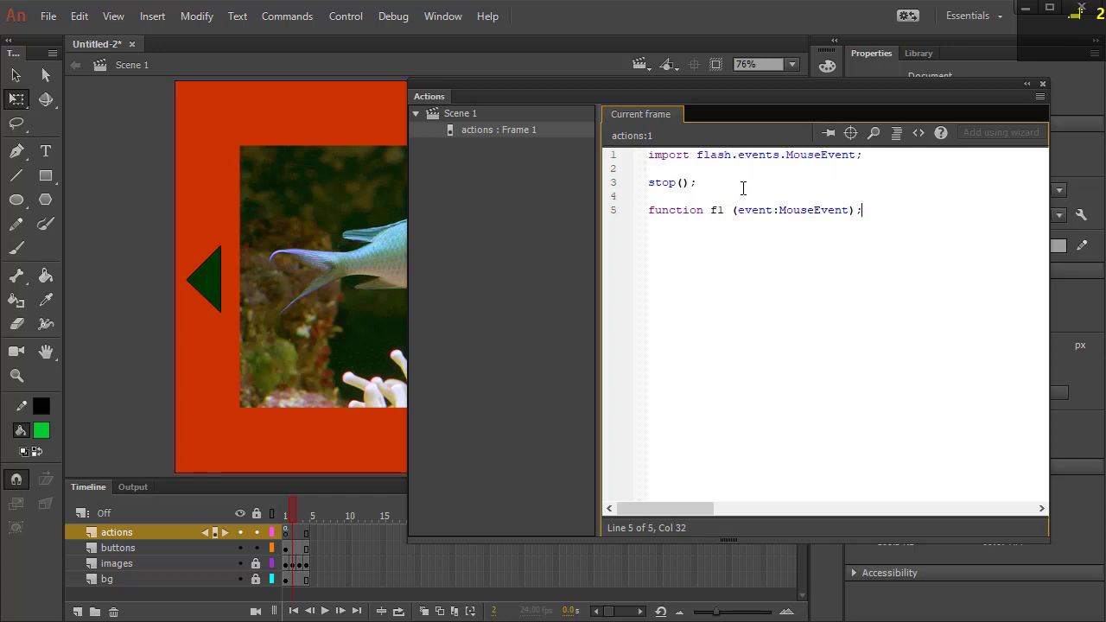
{"action": "key", "text": "BackSpace"}
{"action": "type", "text": ":"}
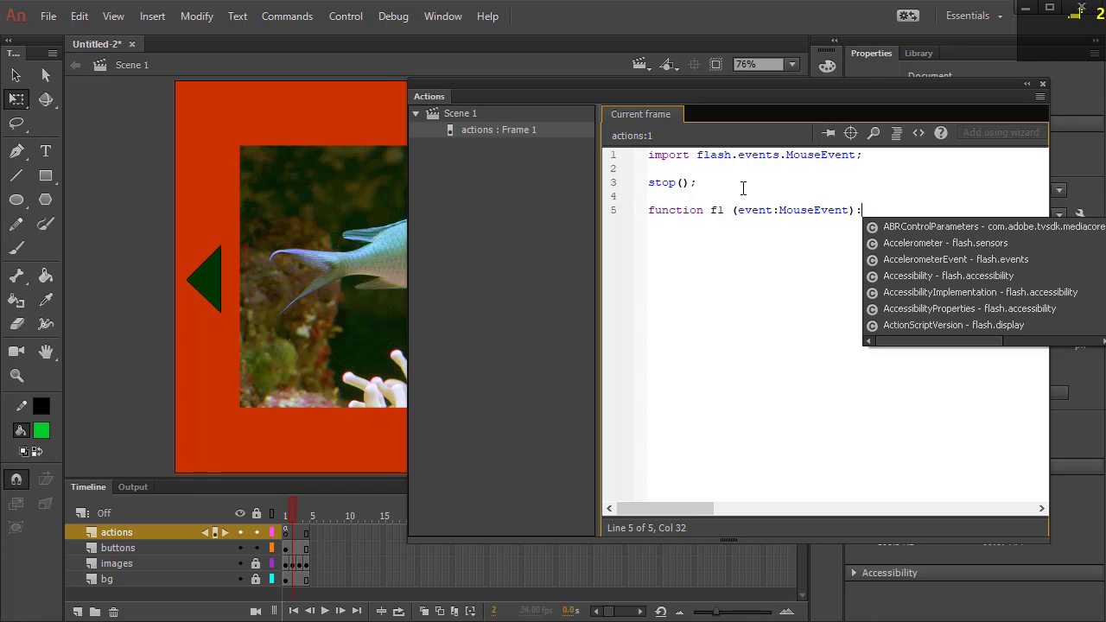
{"action": "type", "text": "void"}
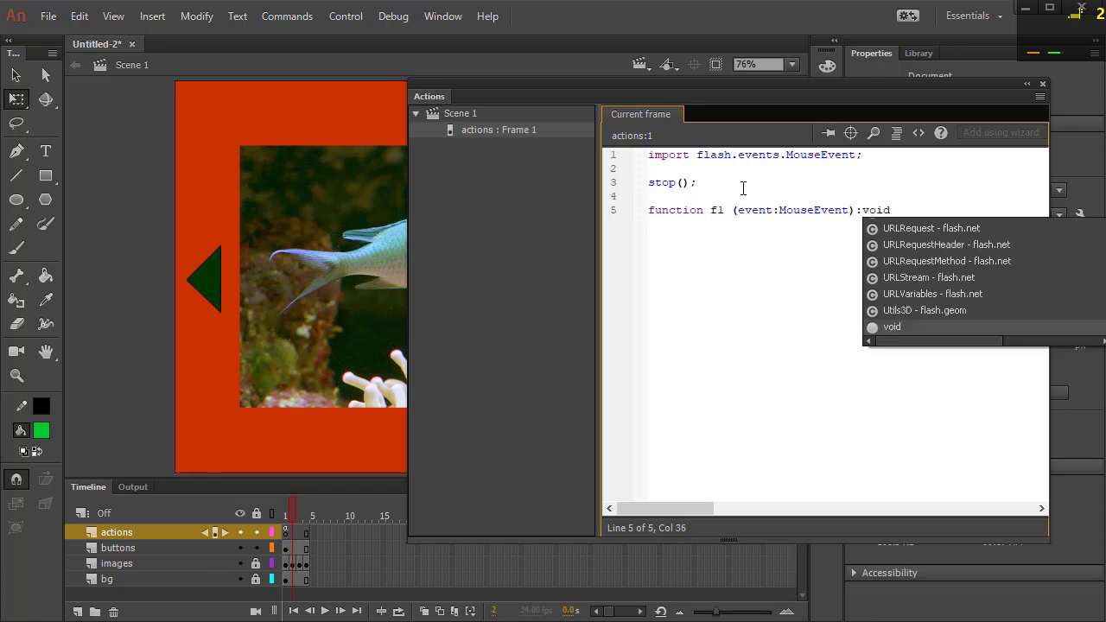
Step: Give function f1 a body in braces on separate lines, containing the indented call nextFrame();
{"action": "key", "text": "Escape"}
{"action": "type", "text": "{"}
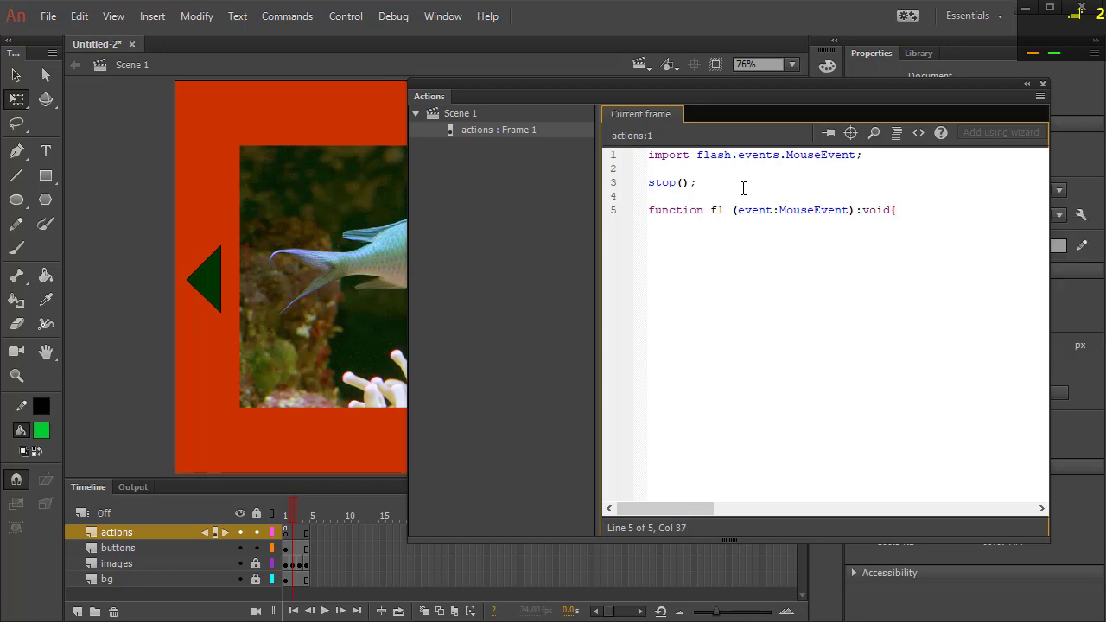
{"action": "key", "text": "Return"}
{"action": "left_click", "coordinate": [890, 211]}
{"action": "key", "text": "Return"}
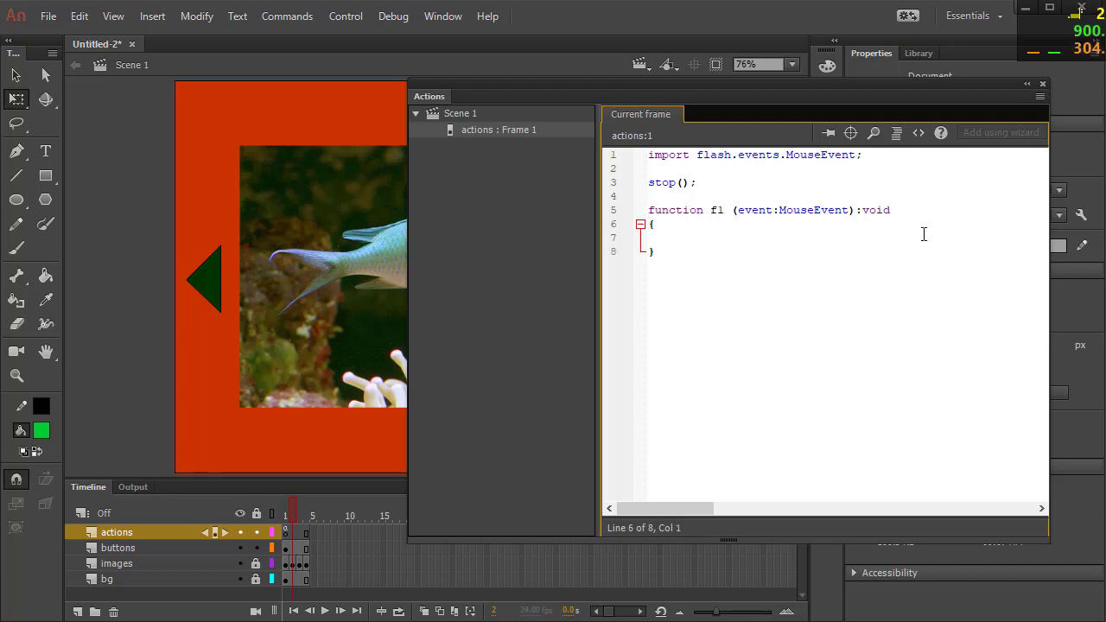
{"action": "key", "text": "Down"}
{"action": "key", "text": "Tab"}
{"action": "key", "text": "Tab"}
{"action": "type", "text": "nex"}
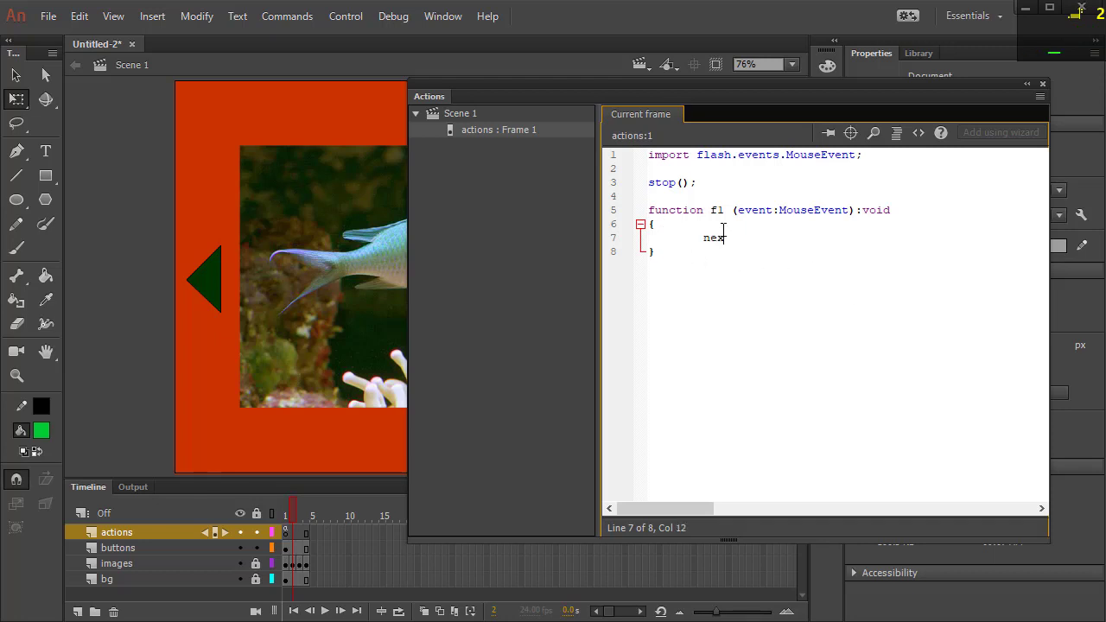
{"action": "type", "text": "tFrame()"}
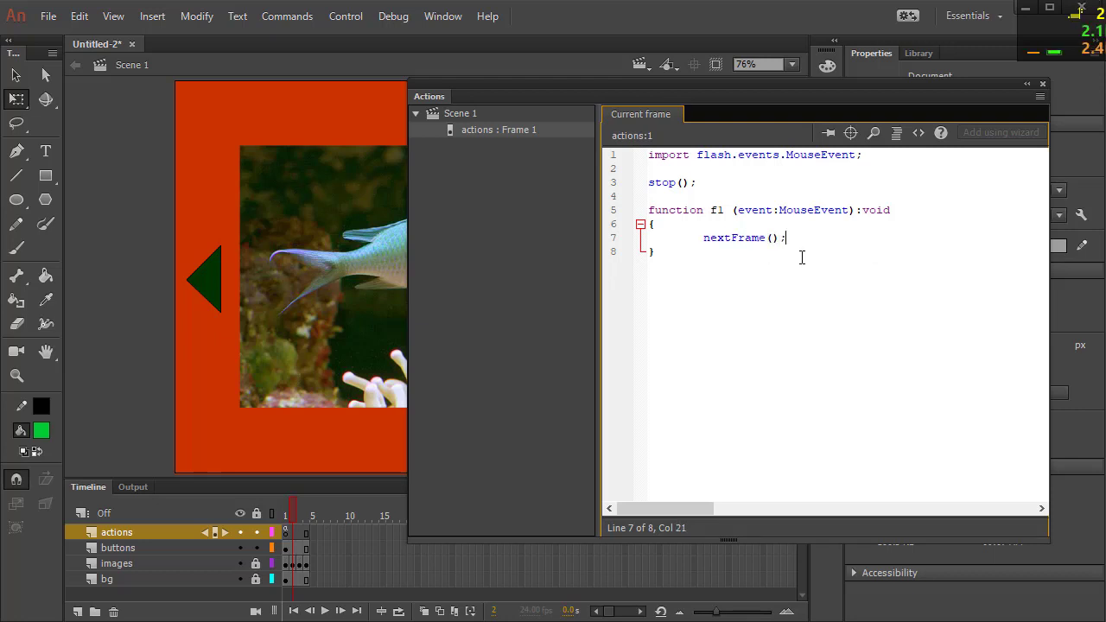
{"action": "type", "text": ";"}
{"action": "left_click", "coordinate": [689, 259]}
{"action": "key", "text": "Return"}
{"action": "left_click_drag", "start_coordinate": [704, 238], "coordinate": [788, 237]}
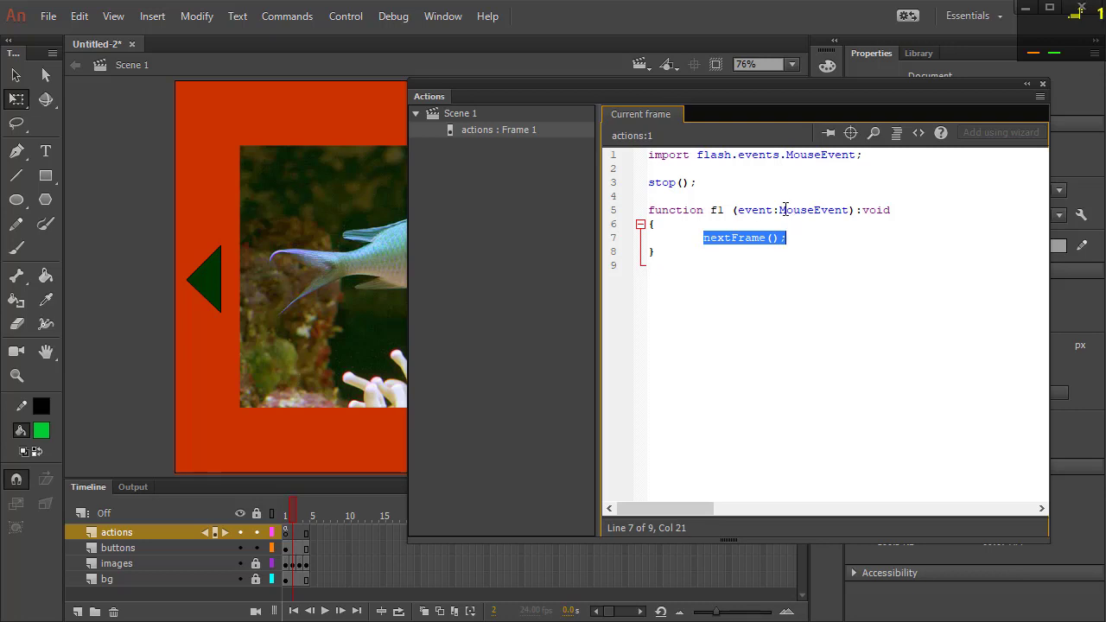
{"action": "left_click", "coordinate": [772, 238]}
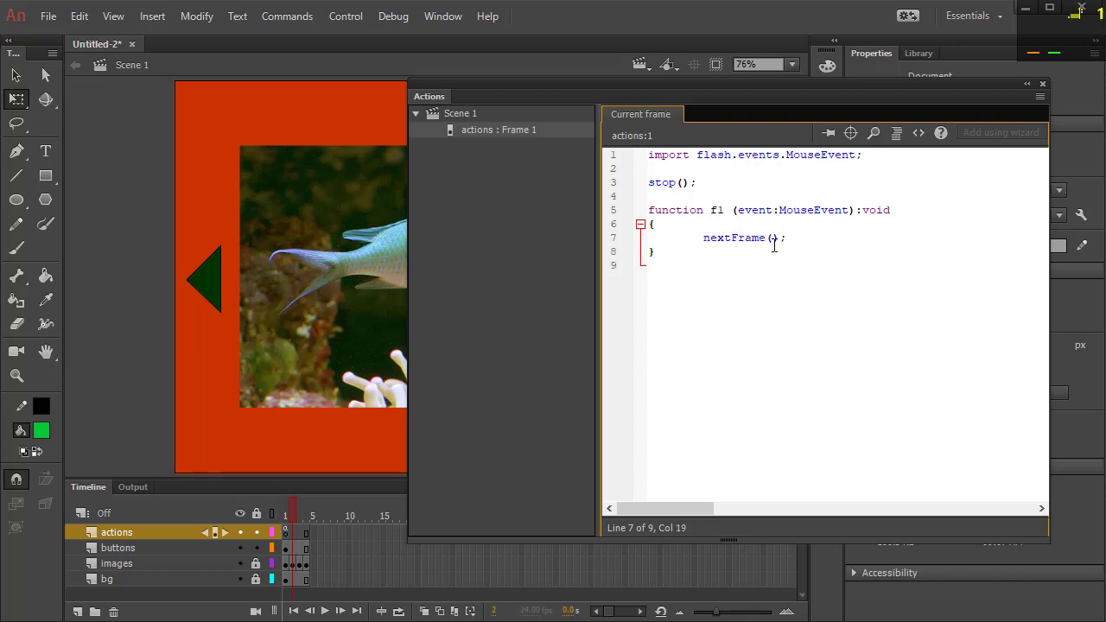
Step: Begin a btnRight.addEventListener( call on its own line between stop(); and function f1
{"action": "left_click", "coordinate": [729, 193]}
{"action": "key", "text": "Return"}
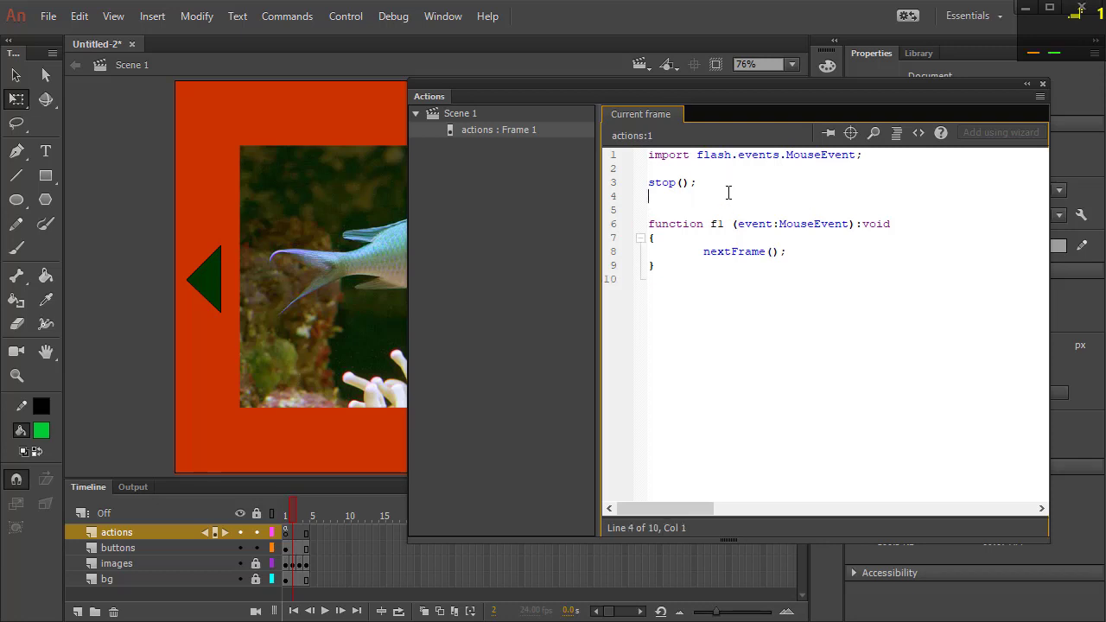
{"action": "key", "text": "Return"}
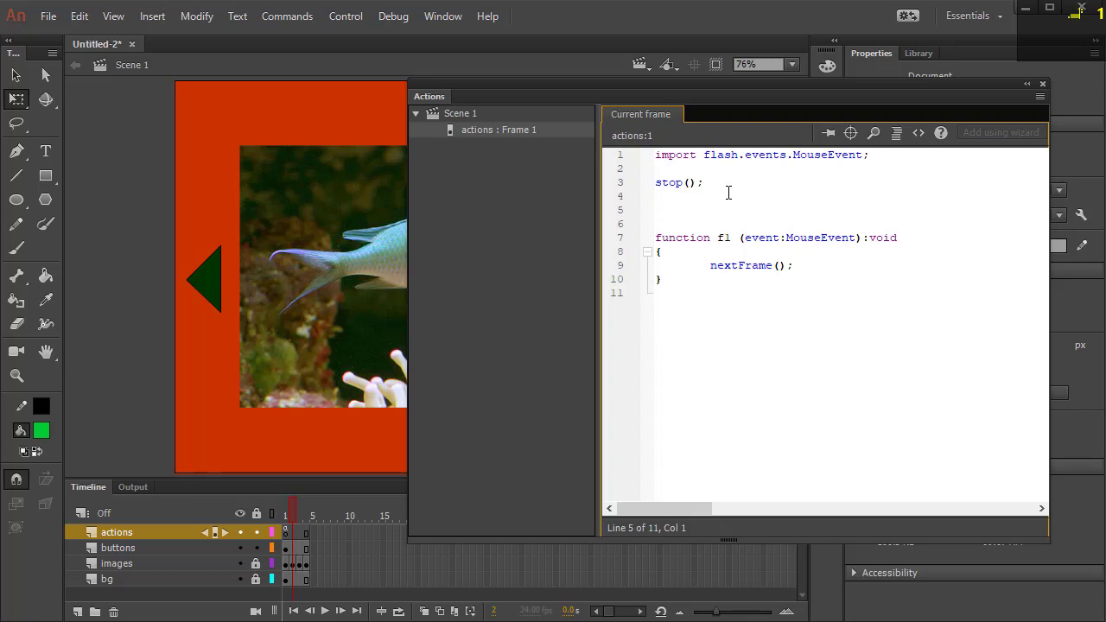
{"action": "type", "text": "btnRight"}
{"action": "type", "text": ".addEventListner"}
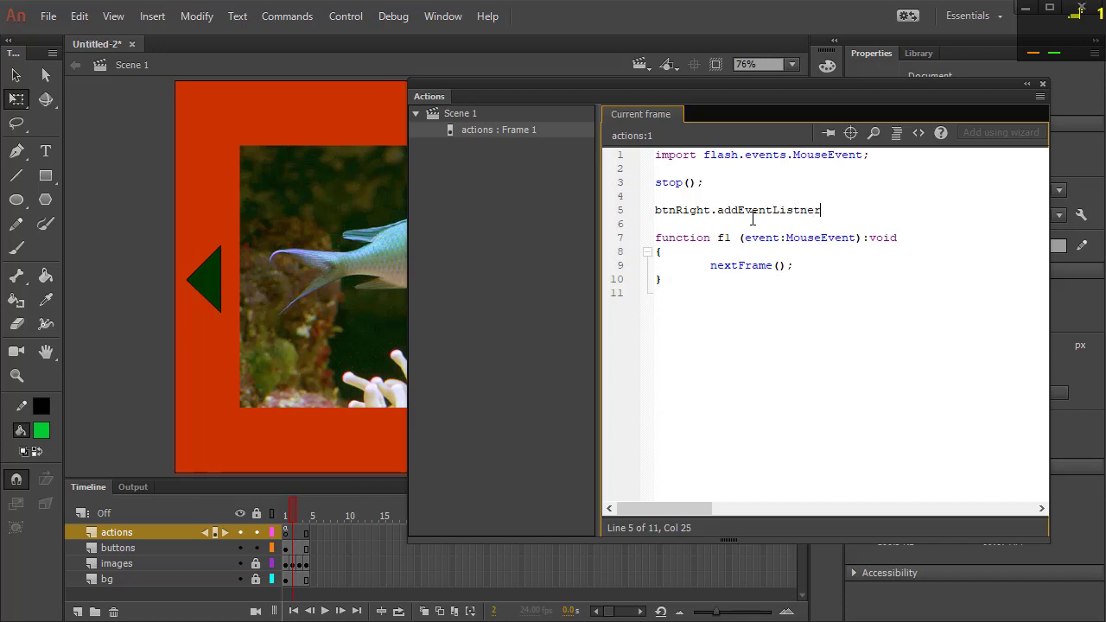
{"action": "key", "text": "Left"}
{"action": "key", "text": "Left"}
{"action": "key", "text": "Left"}
{"action": "type", "text": "er("}
{"action": "key", "text": "Left"}
{"action": "key", "text": "Left"}
{"action": "key", "text": "Left"}
{"action": "key", "text": "shift+Left"}
{"action": "key", "text": "BackSpace"}
{"action": "type", "text": "n"}
Step: Complete the btnRight listener call with the MouseEvent.CLICK event and the f1 handler, ending it with );
{"action": "key", "text": "End"}
{"action": "type", "text": "MouseEvent"}
{"action": "key", "text": "BackSpace"}
{"action": "key", "text": "BackSpace"}
{"action": "key", "text": "BackSpace"}
{"action": "key", "text": "BackSpace"}
{"action": "type", "text": "vent"}
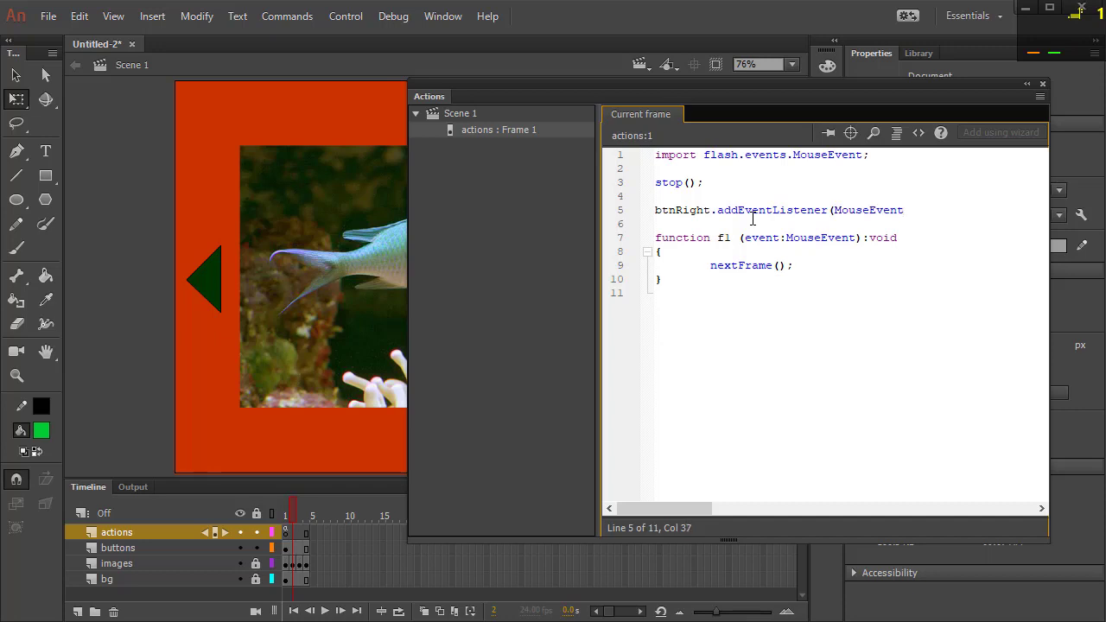
{"action": "type", "text": "."}
{"action": "type", "text": "CLICK,f1);"}
Step: Test the movie by advancing through all the fish photos with the right arrow button, and close the preview
{"action": "key", "text": "ctrl+Return"}
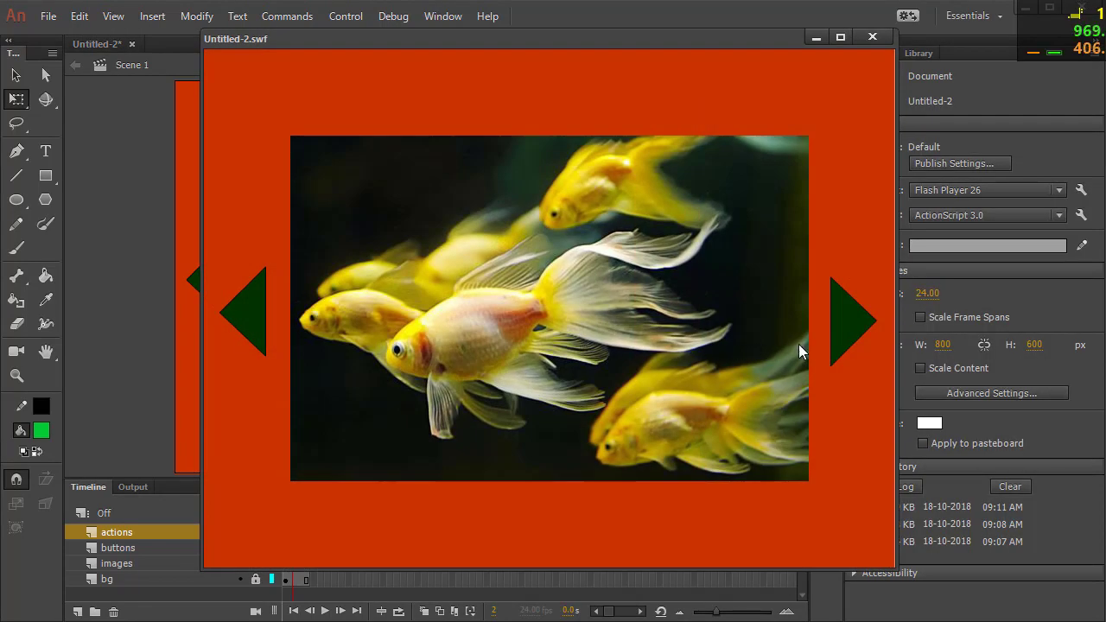
{"action": "left_click", "coordinate": [862, 330]}
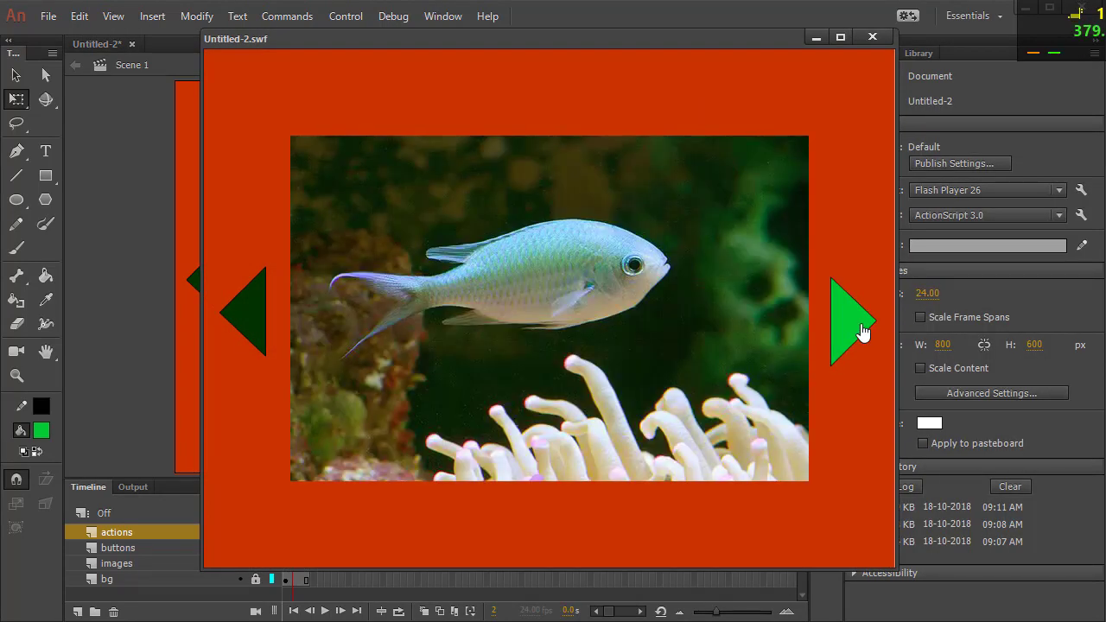
{"action": "left_click", "coordinate": [861, 329]}
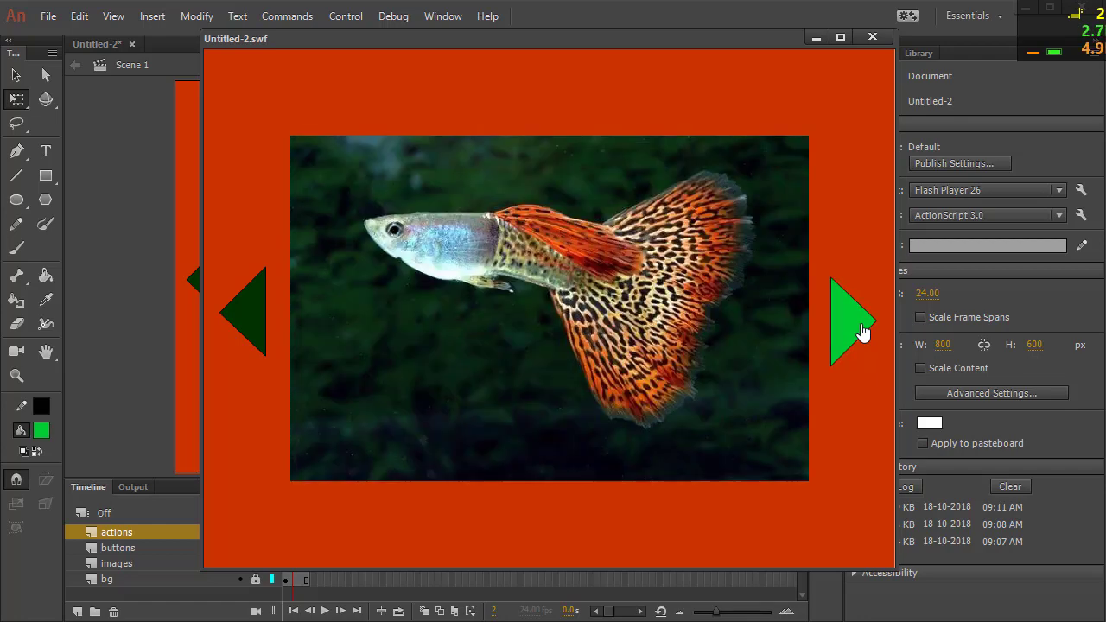
{"action": "left_click", "coordinate": [861, 331]}
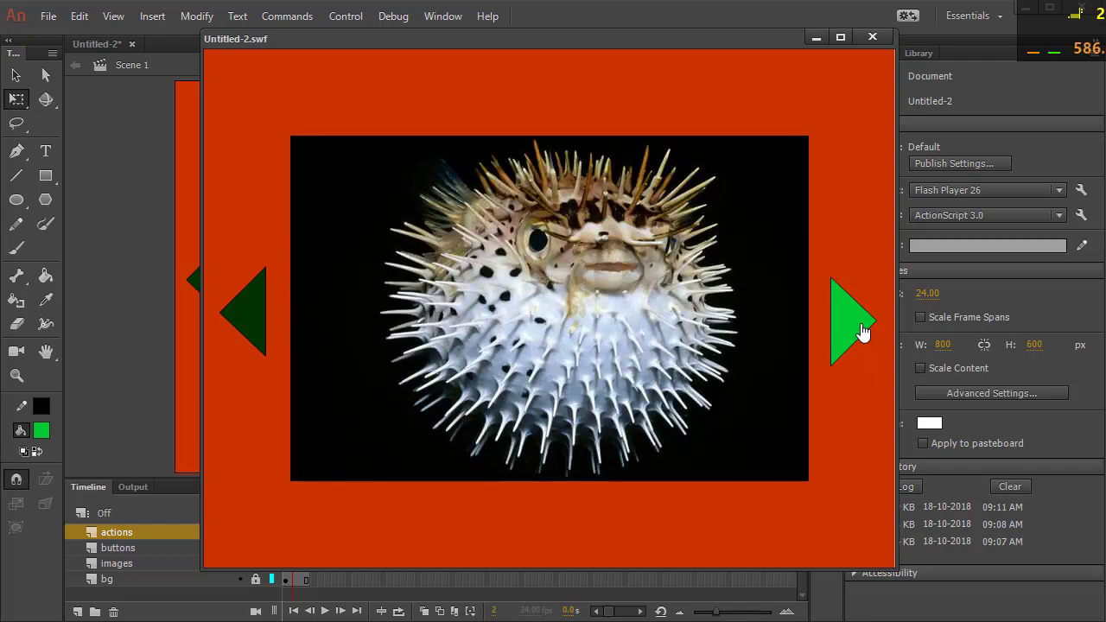
{"action": "left_click", "coordinate": [862, 331]}
{"action": "left_click", "coordinate": [861, 331]}
{"action": "left_click", "coordinate": [861, 331]}
{"action": "left_click", "coordinate": [872, 36]}
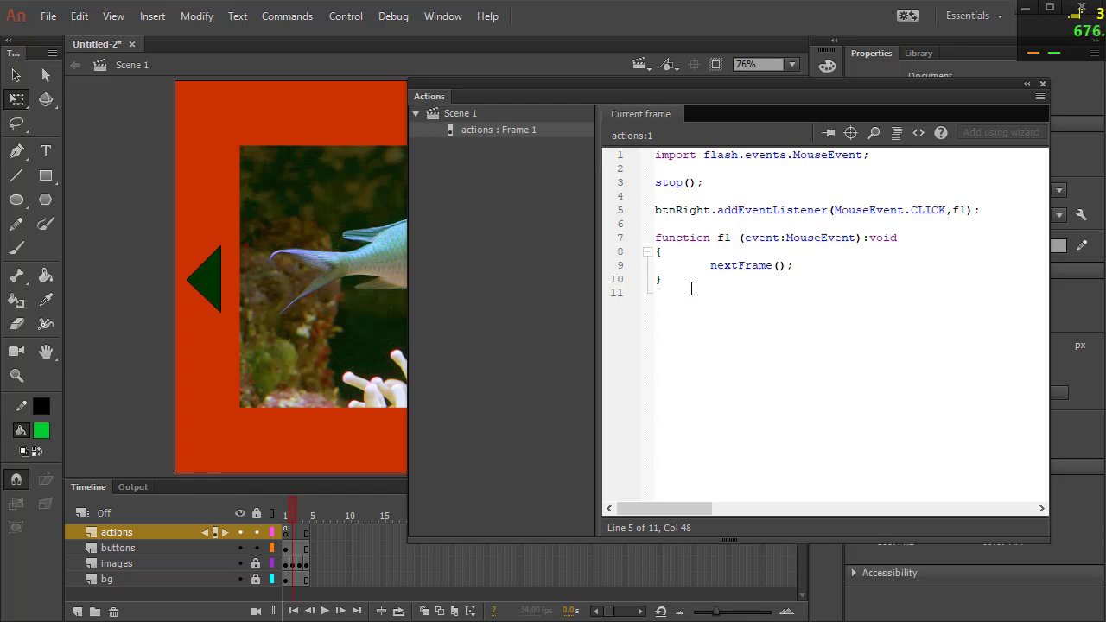
Step: Duplicate the btnRight listener and its f1 function at the end of the script, separated by a blank line
{"action": "left_click_drag", "start_coordinate": [691, 283], "coordinate": [664, 216]}
{"action": "left_click_drag", "start_coordinate": [671, 296], "coordinate": [663, 220]}
{"action": "right_click", "coordinate": [717, 216]}
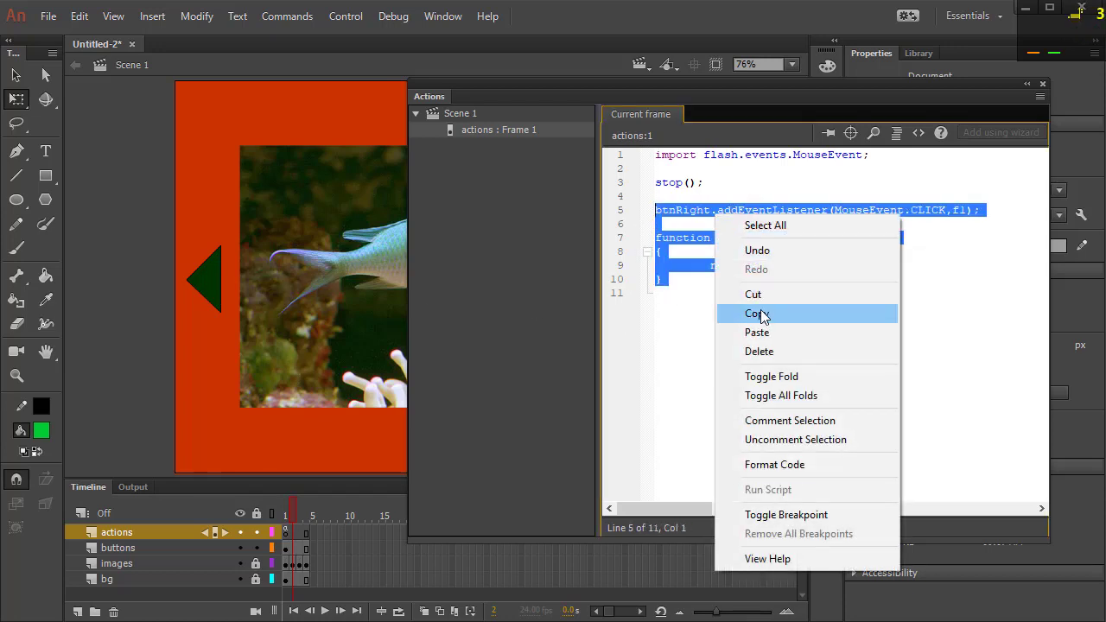
{"action": "left_click", "coordinate": [763, 314]}
{"action": "left_click", "coordinate": [716, 301]}
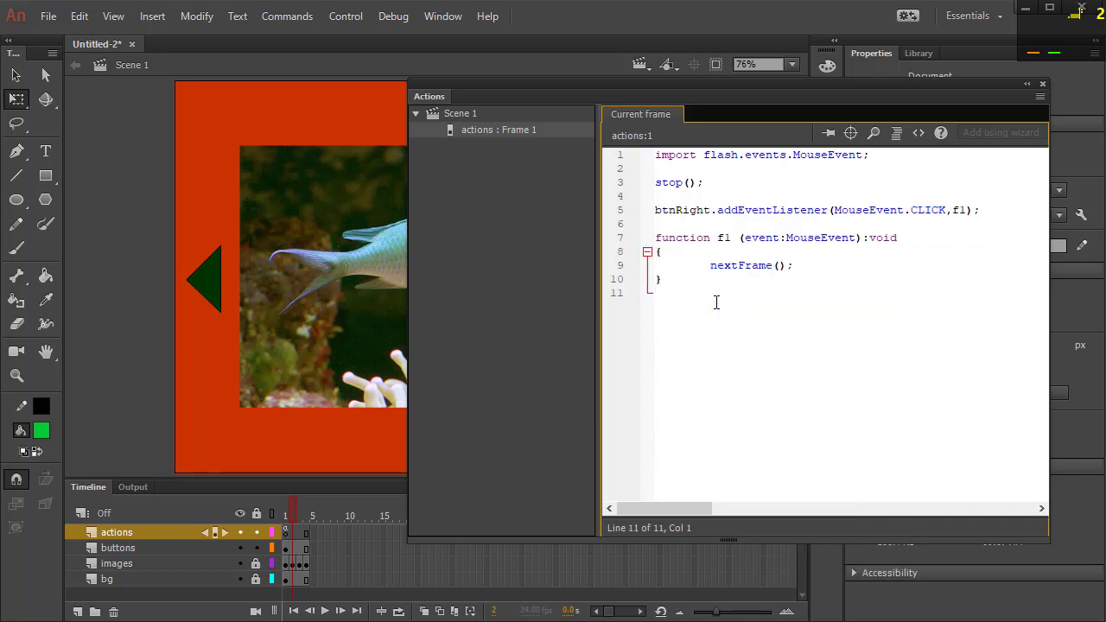
{"action": "key", "text": "ctrl+v"}
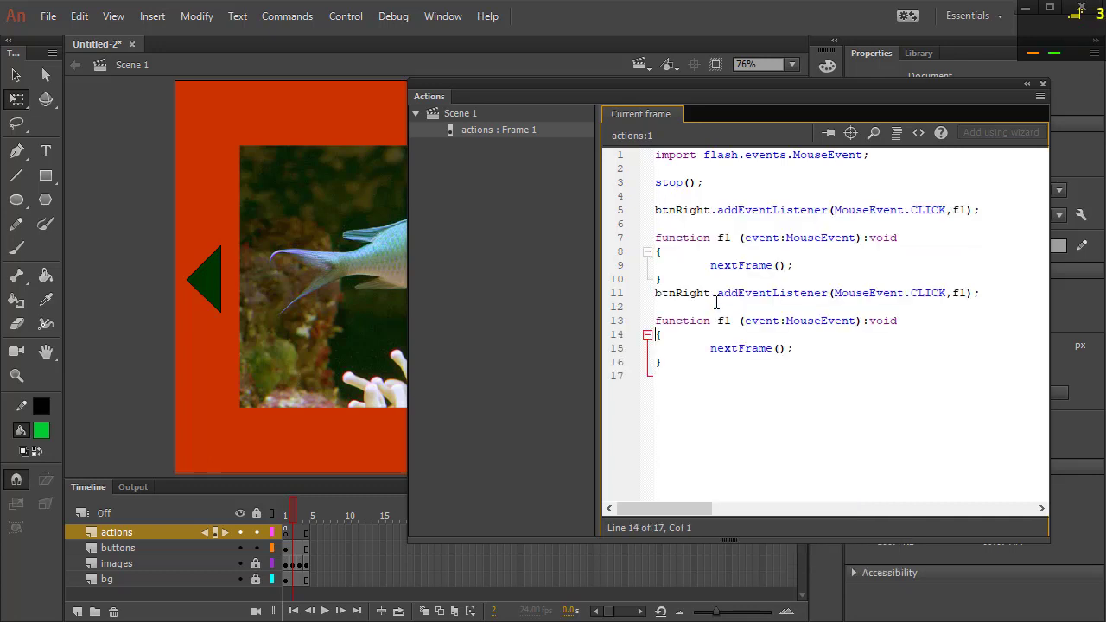
{"action": "key", "text": "Up"}
{"action": "key", "text": "Up"}
{"action": "key", "text": "Up"}
{"action": "key", "text": "Return"}
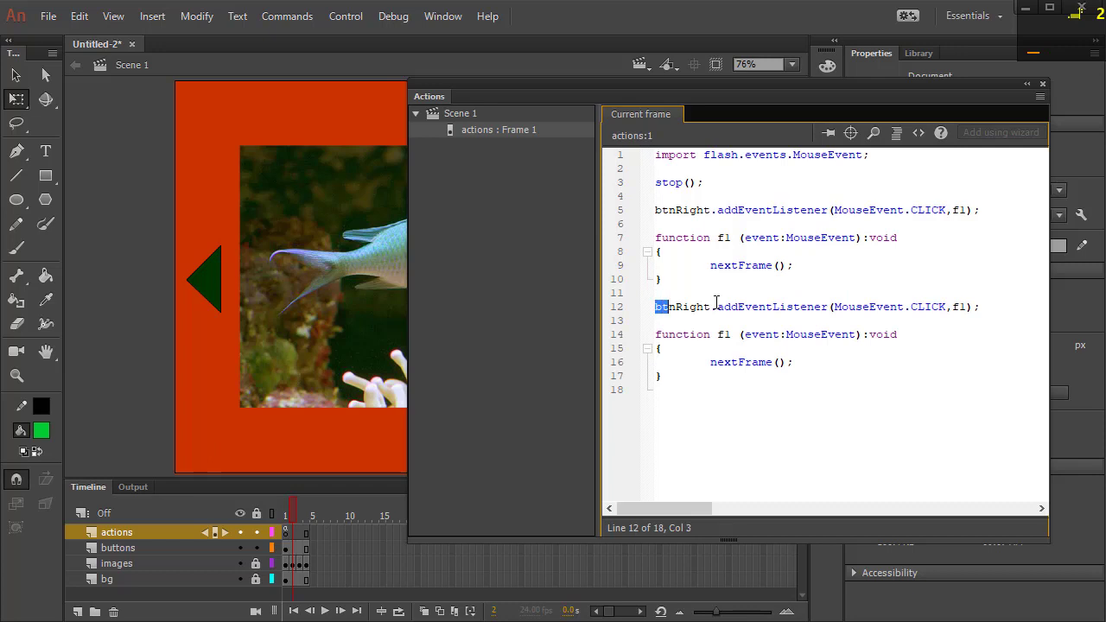
Step: Change the button name in the duplicated listener to btnLeft
{"action": "key", "text": "Right"}
{"action": "key", "text": "Right"}
{"action": "key", "text": "Right"}
{"action": "key", "text": "shift+Right"}
{"action": "key", "text": "shift+Right"}
{"action": "key", "text": "shift+Right"}
{"action": "key", "text": "shift+Right"}
{"action": "key", "text": "shift+Right"}
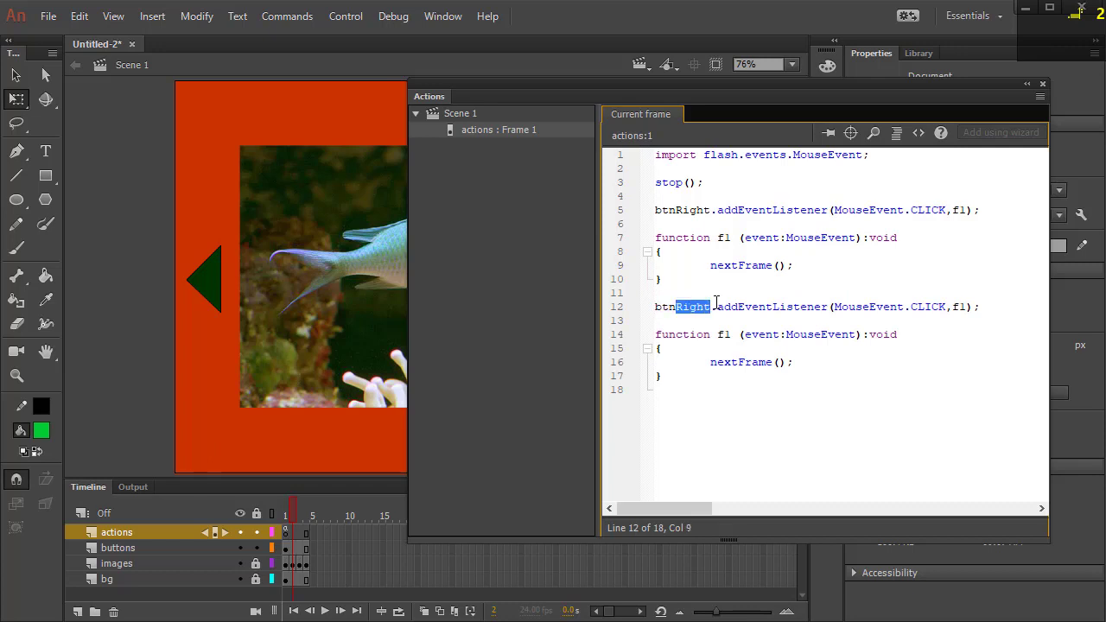
{"action": "type", "text": "Left"}
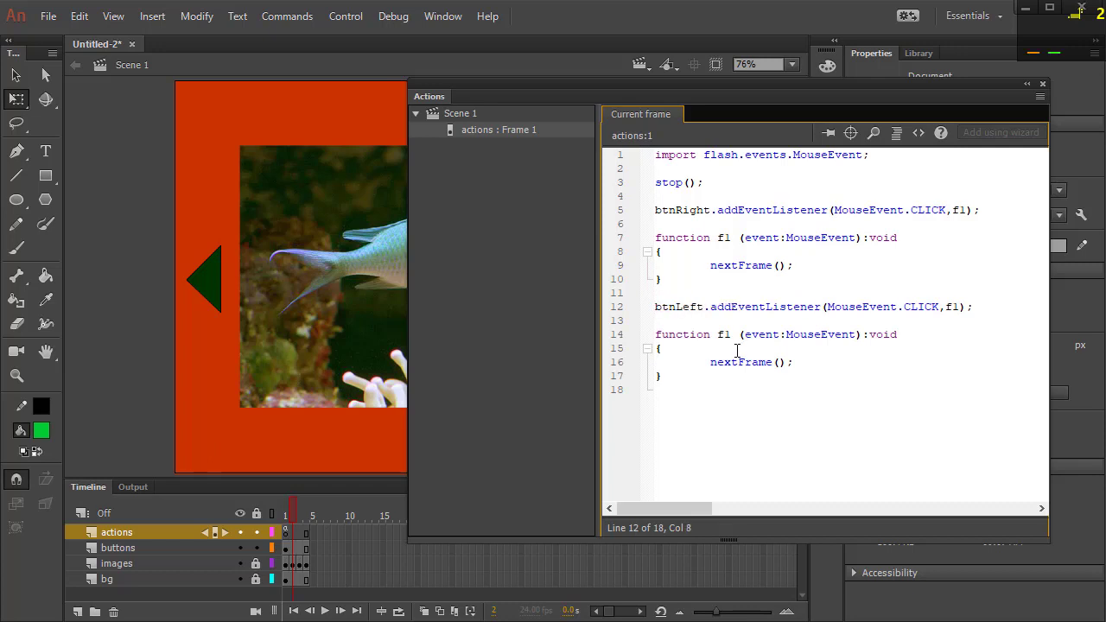
Step: Replace the handler name in the btnLeft listener with GotothePreviousFrame
{"action": "left_click", "coordinate": [959, 307]}
{"action": "key", "text": "BackSpace"}
{"action": "type", "text": "2"}
{"action": "key", "text": "shift+Left"}
{"action": "key", "text": "shift+Left"}
{"action": "type", "text": "Got"}
{"action": "type", "text": "othePr"}
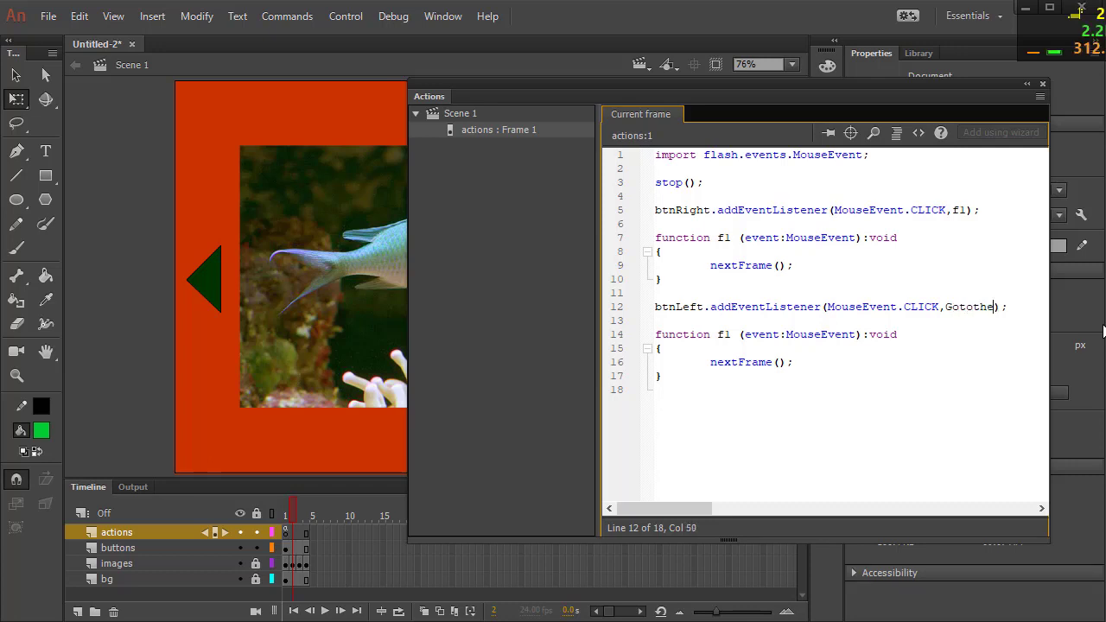
{"action": "type", "text": "e"}
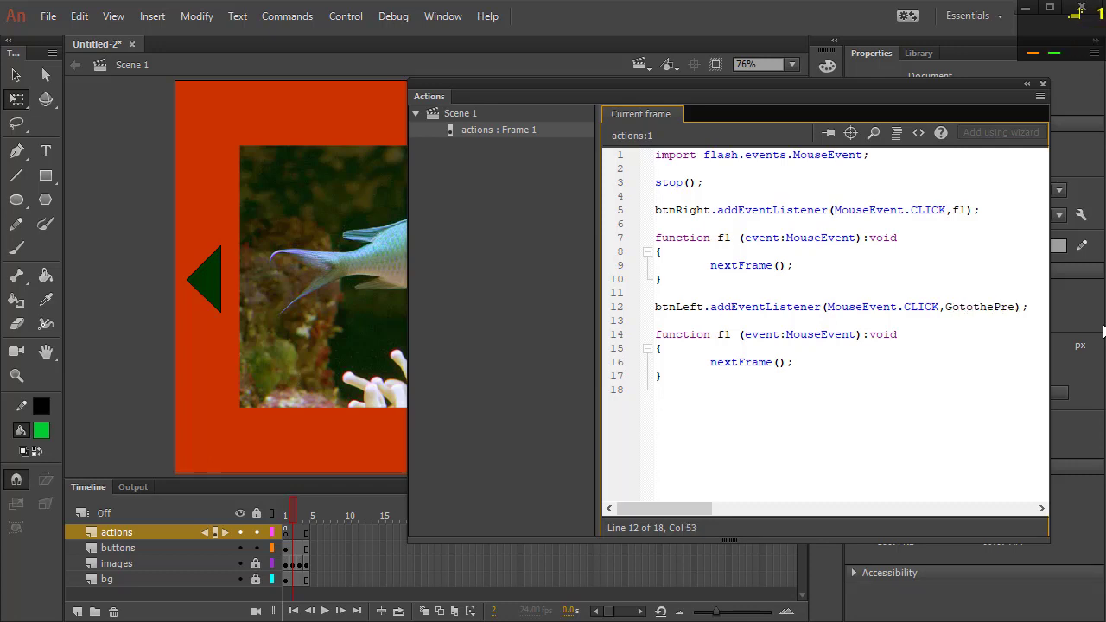
{"action": "type", "text": "vious"}
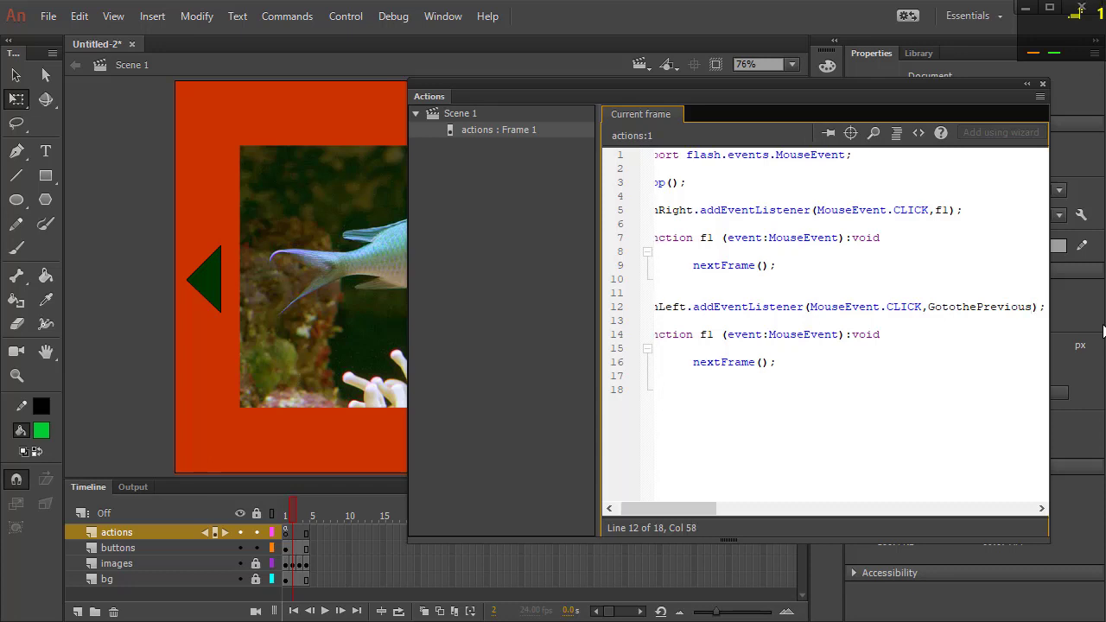
{"action": "type", "text": "Frame"}
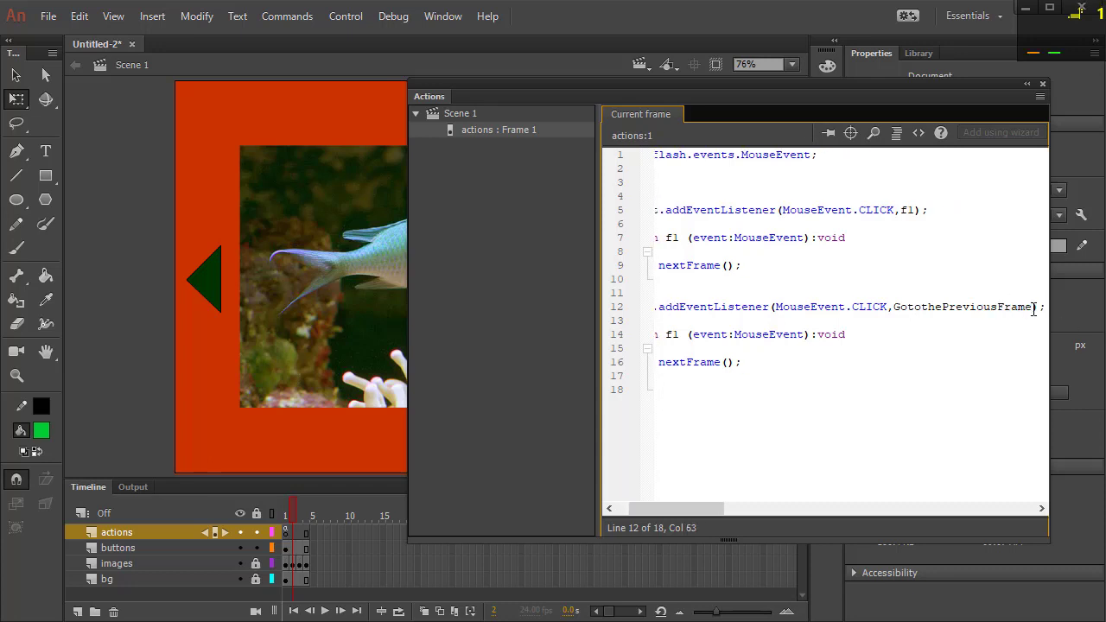
Step: Rename the duplicated f1 function to GotothePreviousFrame by copying the handler name from the btnLeft listener
{"action": "left_click_drag", "start_coordinate": [1033, 307], "coordinate": [945, 306]}
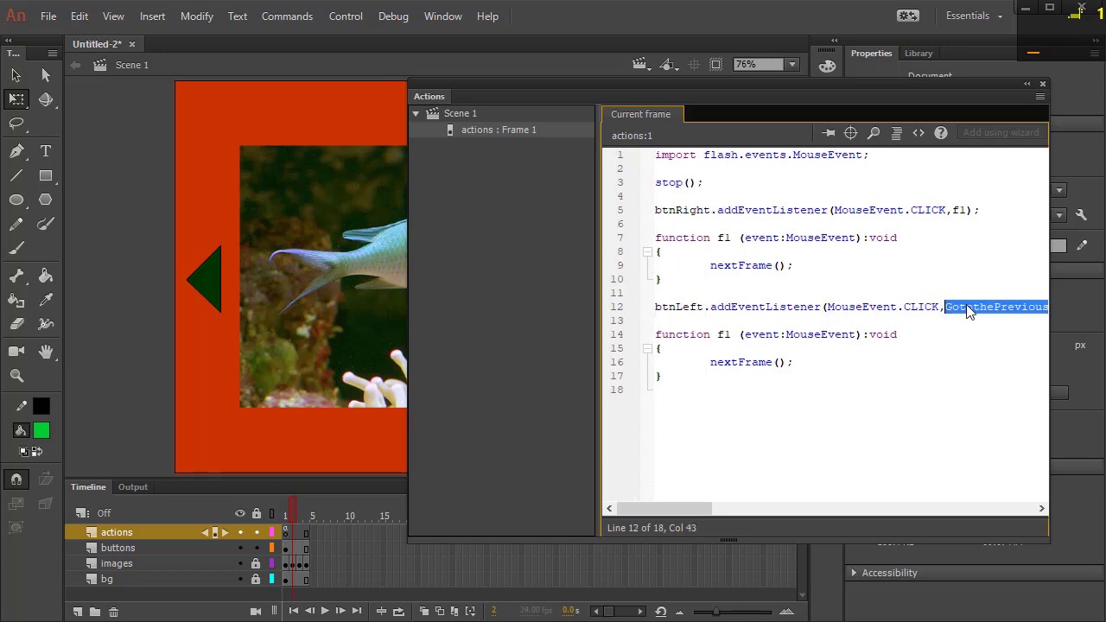
{"action": "right_click", "coordinate": [958, 308]}
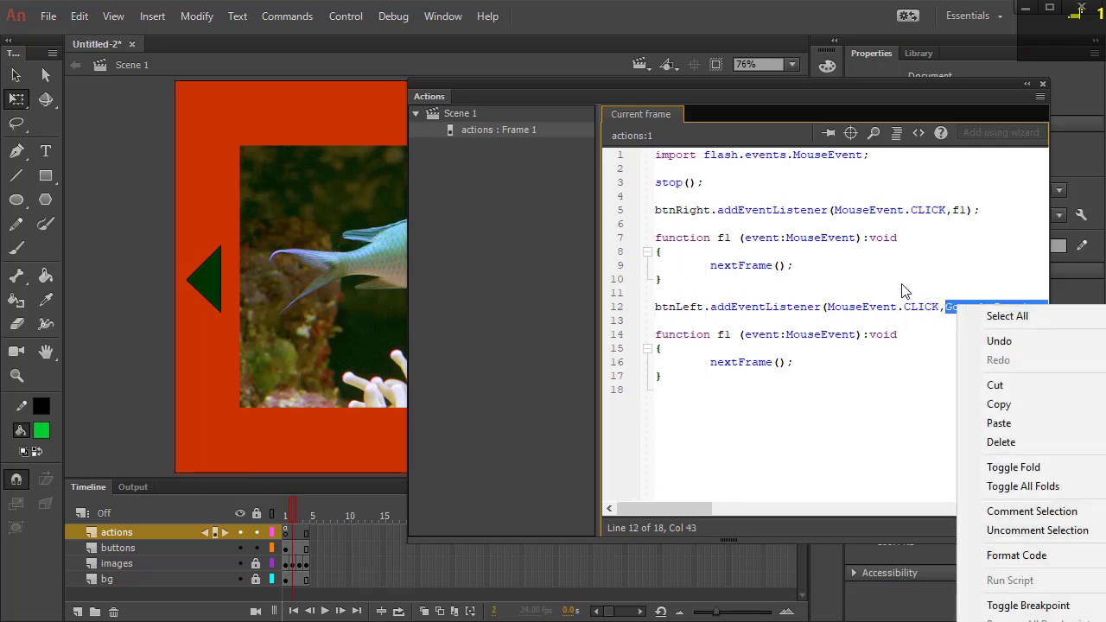
{"action": "left_click", "coordinate": [1009, 404]}
{"action": "double_click", "coordinate": [724, 335]}
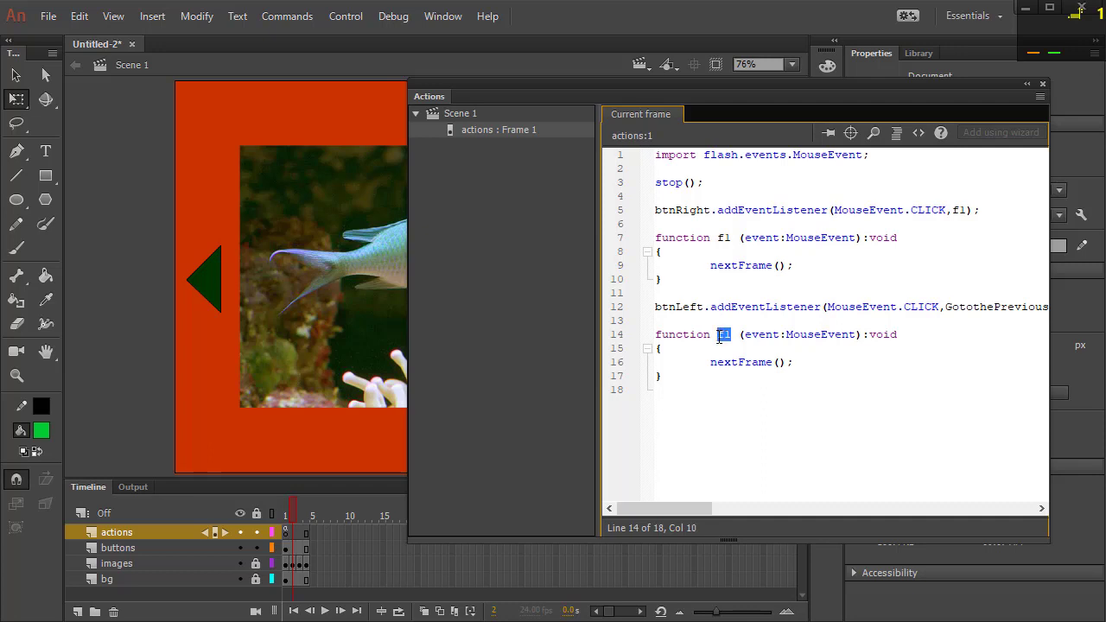
{"action": "right_click", "coordinate": [720, 337]}
{"action": "left_click", "coordinate": [760, 455]}
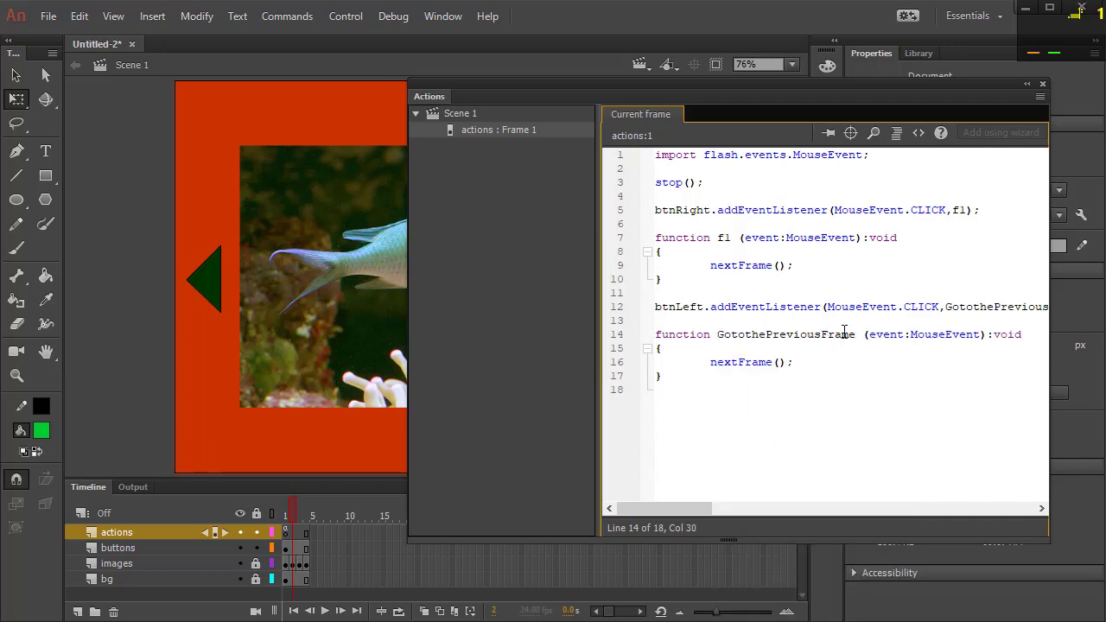
{"action": "left_click", "coordinate": [988, 306]}
{"action": "left_click", "coordinate": [821, 333]}
{"action": "left_click", "coordinate": [982, 306]}
Step: Change the nextFrame call inside the GotothePreviousFrame function to prevFrame
{"action": "left_click_drag", "start_coordinate": [737, 363], "coordinate": [714, 370]}
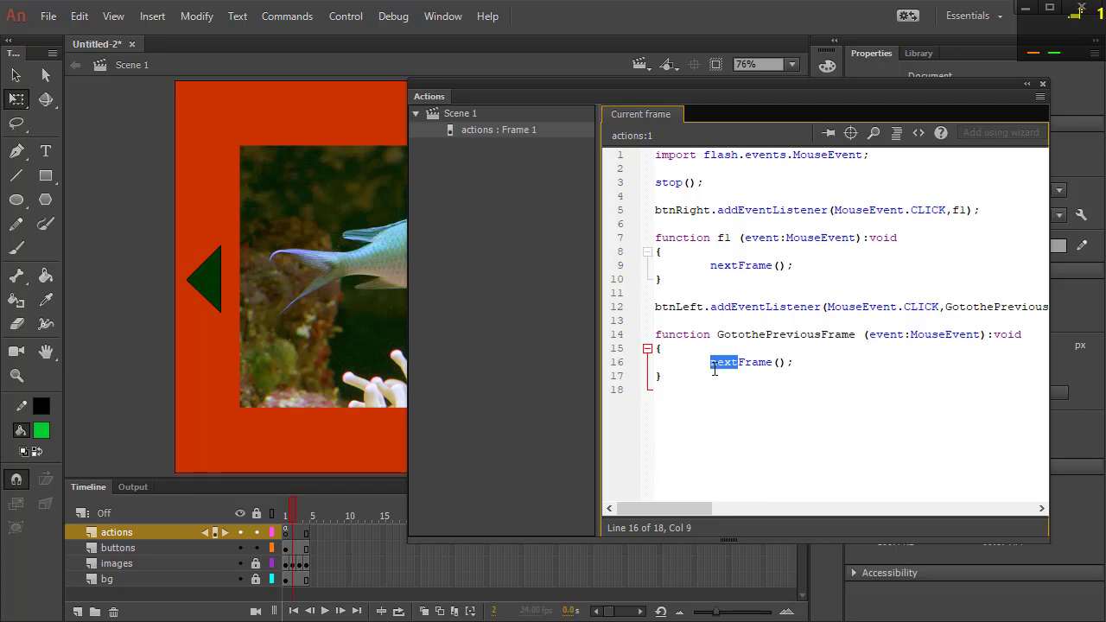
{"action": "type", "text": "pre"}
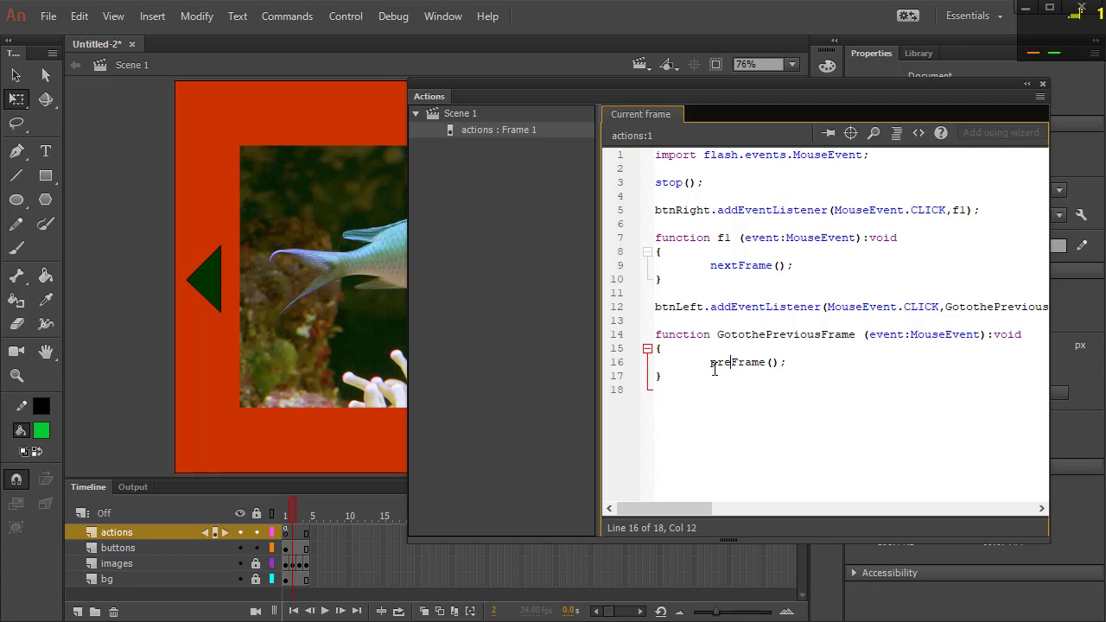
{"action": "type", "text": "v"}
Step: Test the movie by browsing forward and back through the fish photos with both arrow buttons
{"action": "key", "text": "ctrl+Return"}
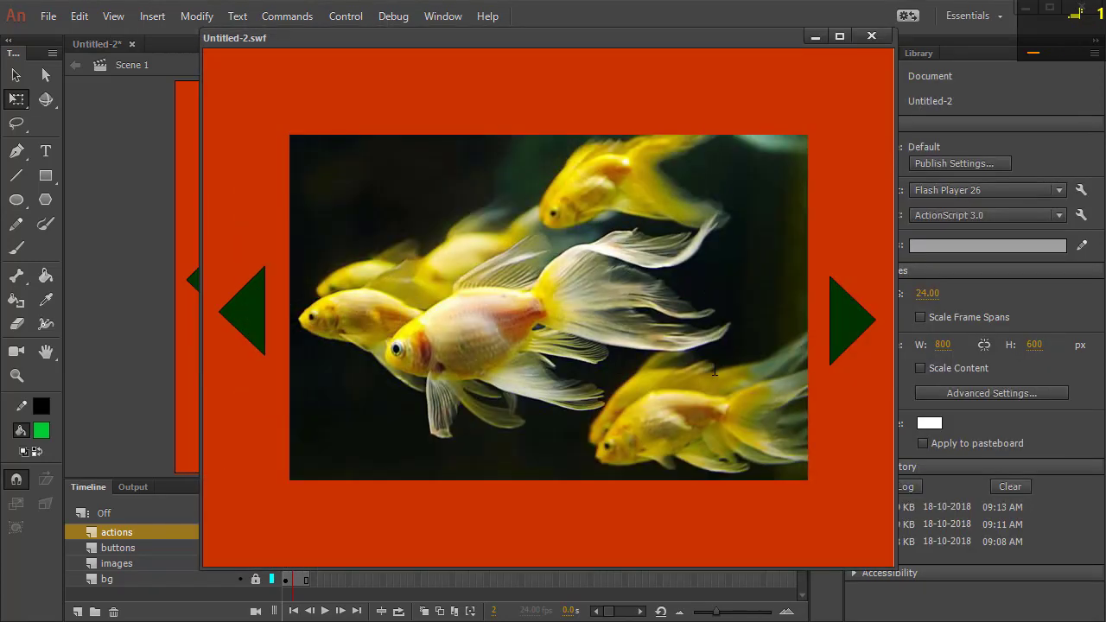
{"action": "left_click", "coordinate": [839, 340]}
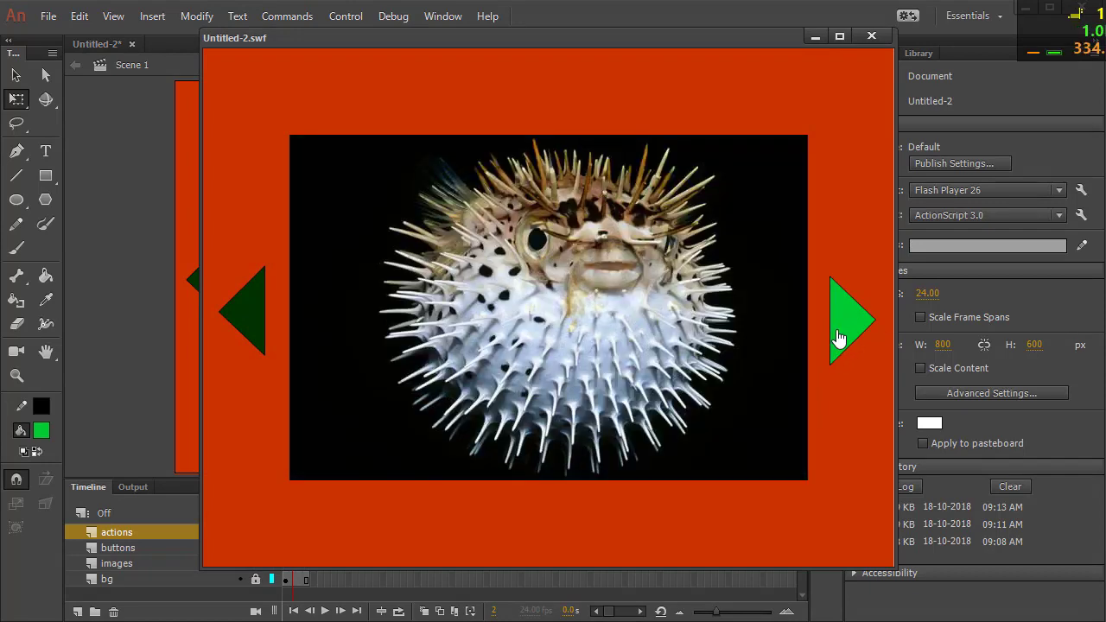
{"action": "left_click", "coordinate": [243, 337]}
{"action": "left_click", "coordinate": [243, 337]}
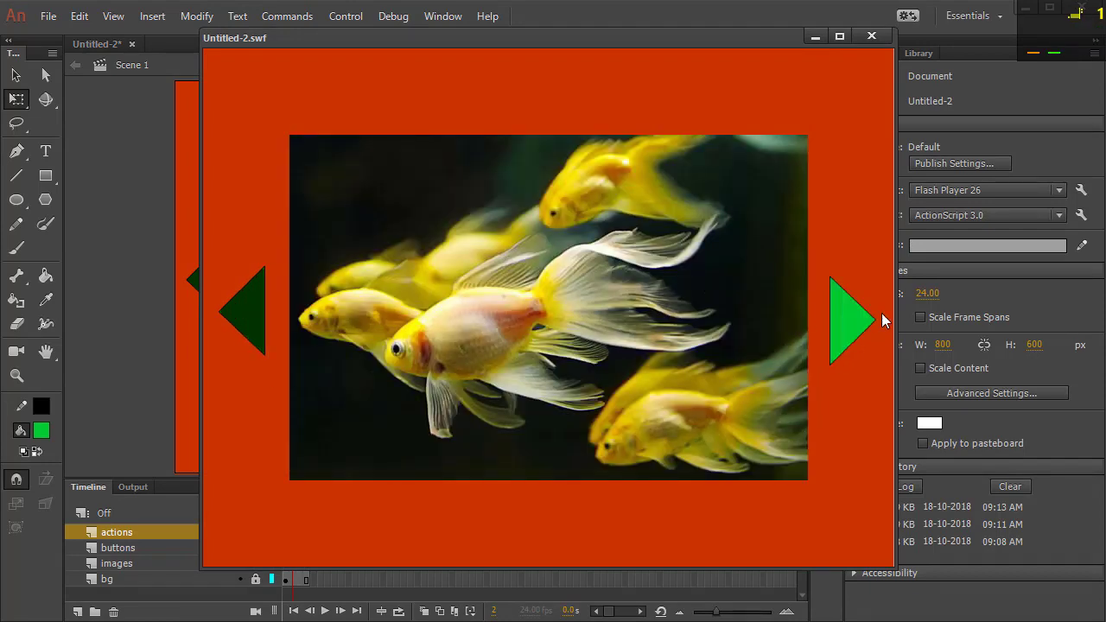
{"action": "left_click", "coordinate": [846, 326]}
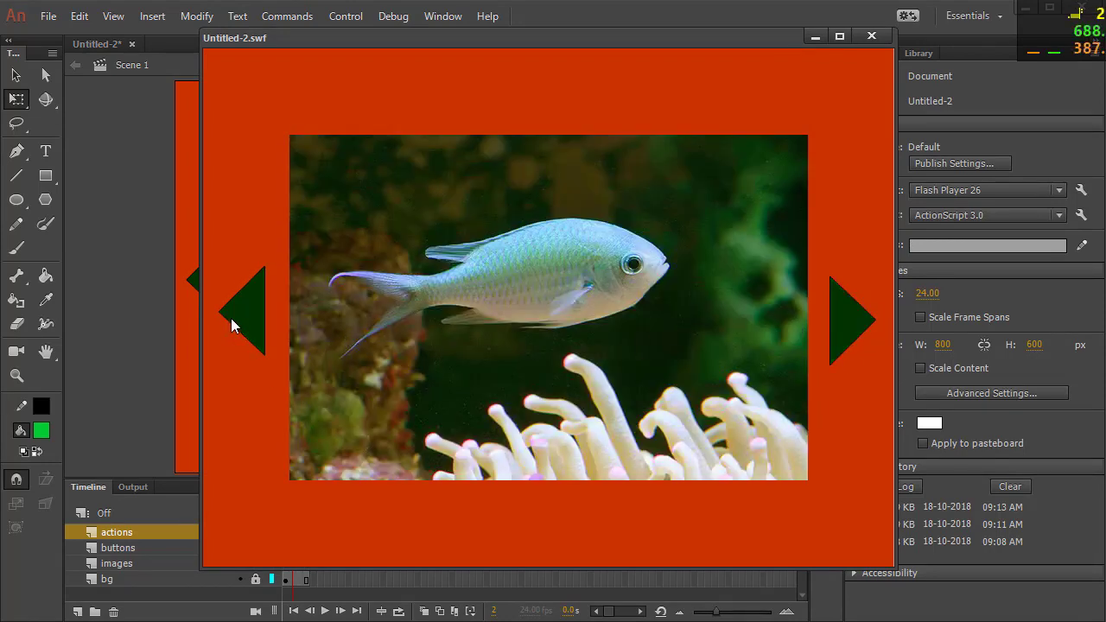
{"action": "left_click", "coordinate": [846, 317]}
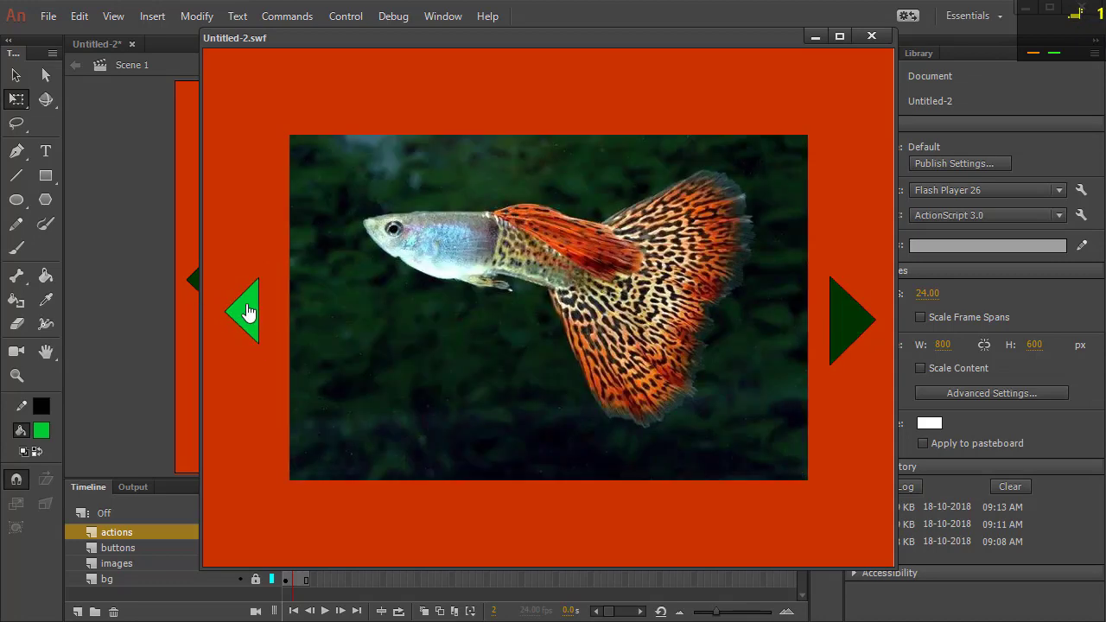
{"action": "left_click", "coordinate": [243, 311]}
{"action": "left_click", "coordinate": [847, 316]}
{"action": "left_click", "coordinate": [246, 324]}
{"action": "left_click", "coordinate": [247, 327]}
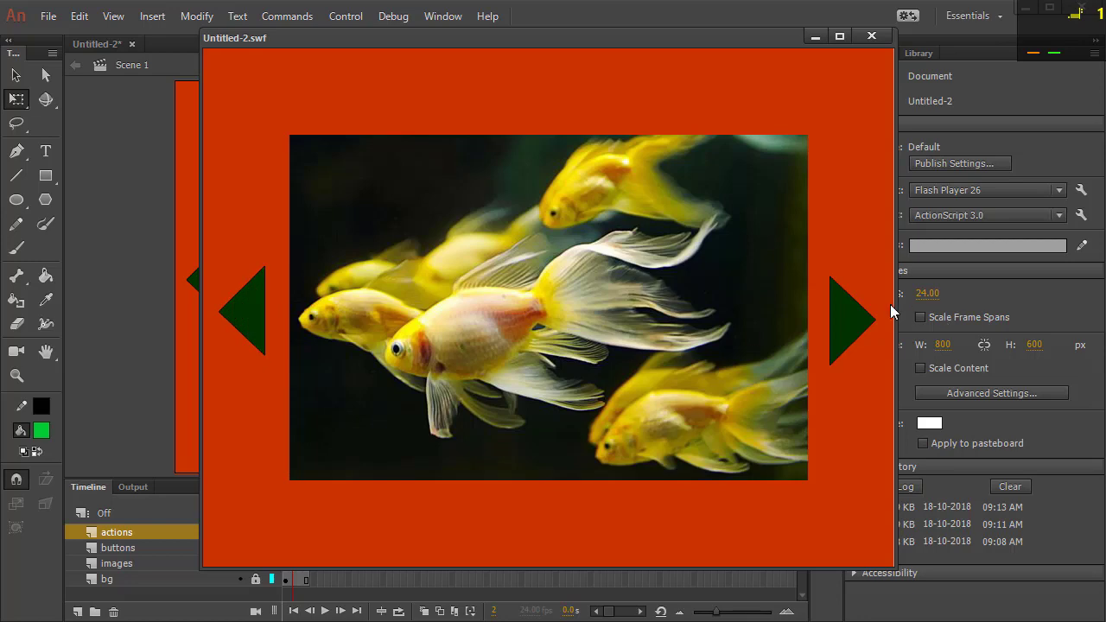
{"action": "left_click", "coordinate": [851, 318]}
{"action": "left_click", "coordinate": [851, 318]}
{"action": "left_click", "coordinate": [247, 318]}
{"action": "left_click", "coordinate": [851, 318]}
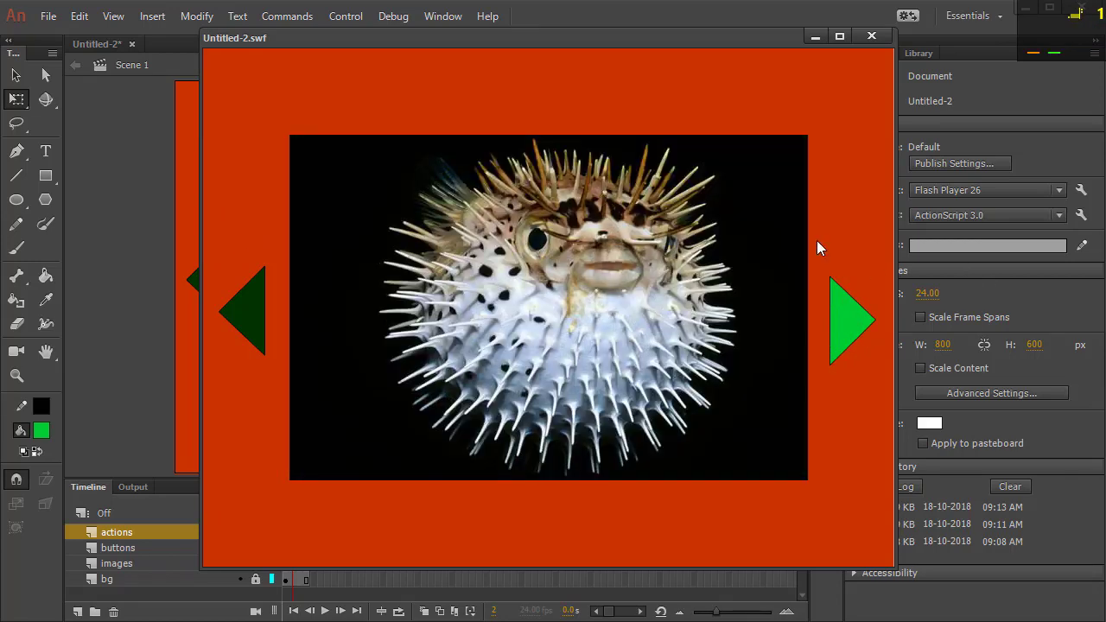
Step: Move the preview window aside and check the next and previous arrows again on the fish photos
{"action": "left_click_drag", "start_coordinate": [646, 34], "coordinate": [473, 31]}
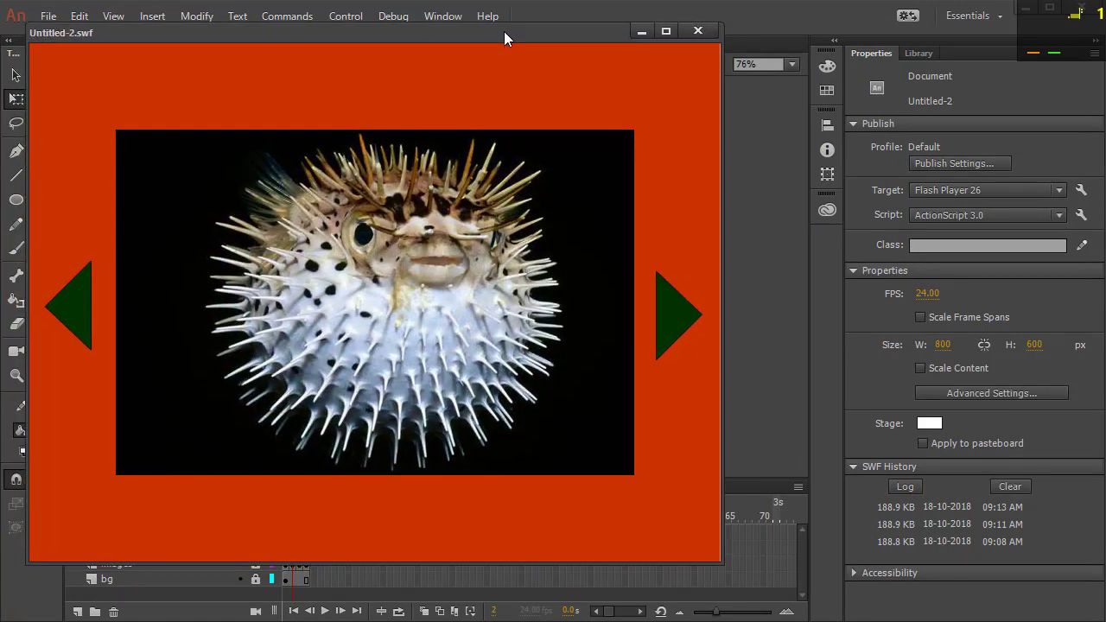
{"action": "left_click", "coordinate": [679, 319]}
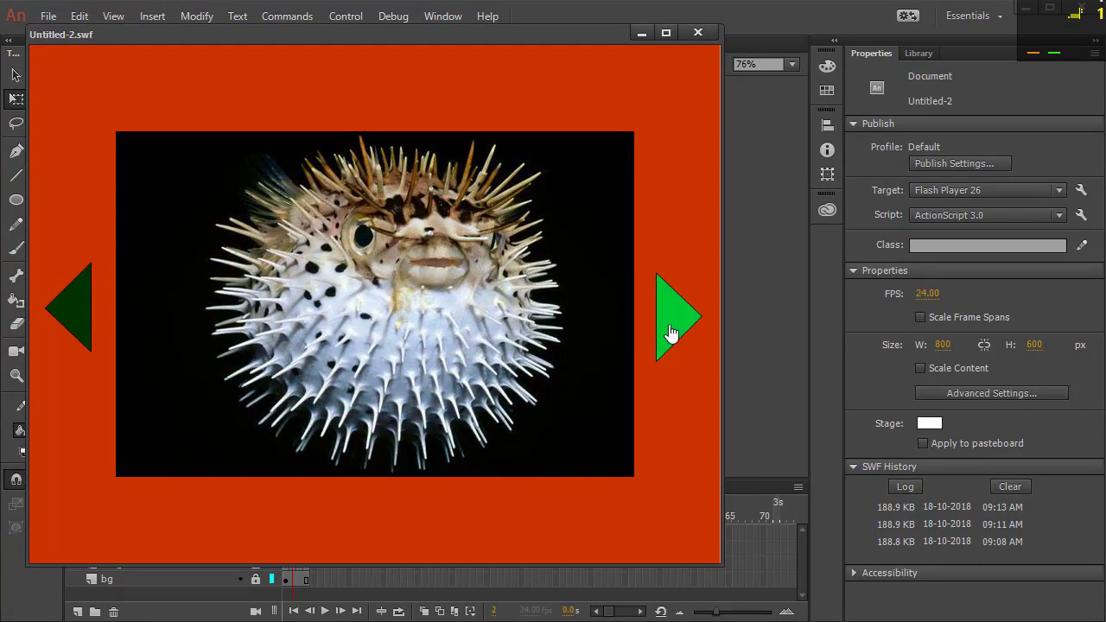
{"action": "left_click", "coordinate": [57, 311]}
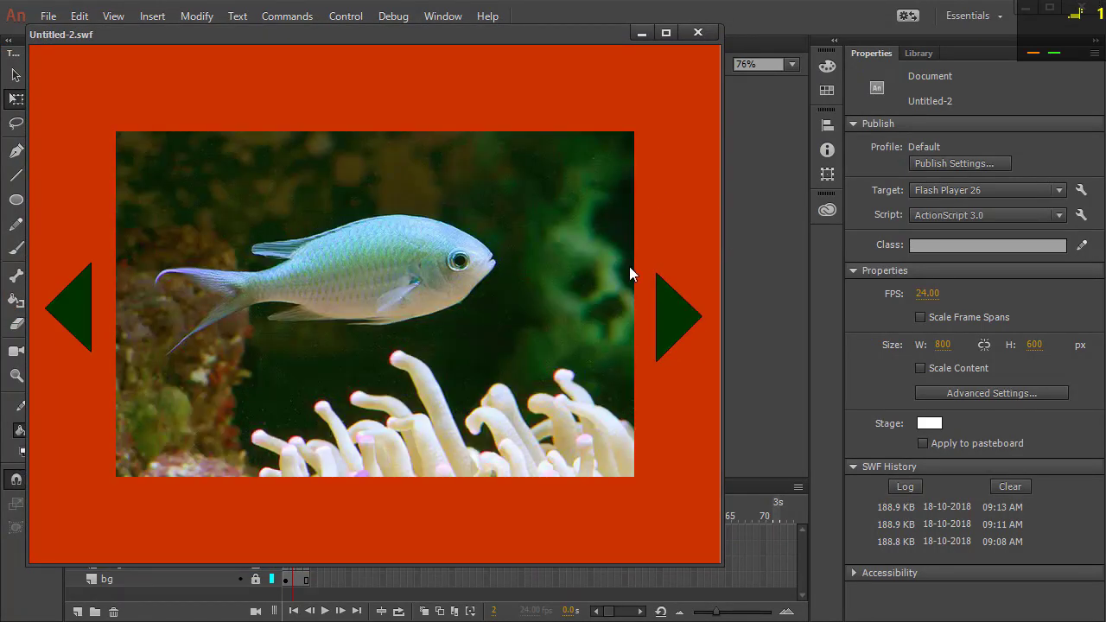
{"action": "left_click", "coordinate": [672, 325]}
{"action": "left_click", "coordinate": [672, 326]}
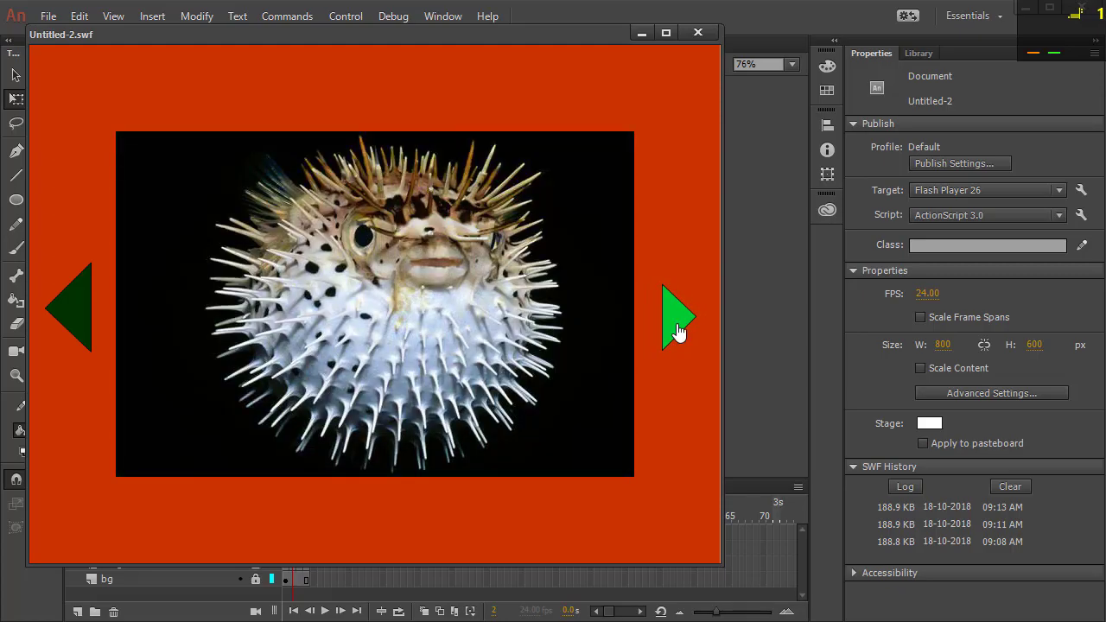